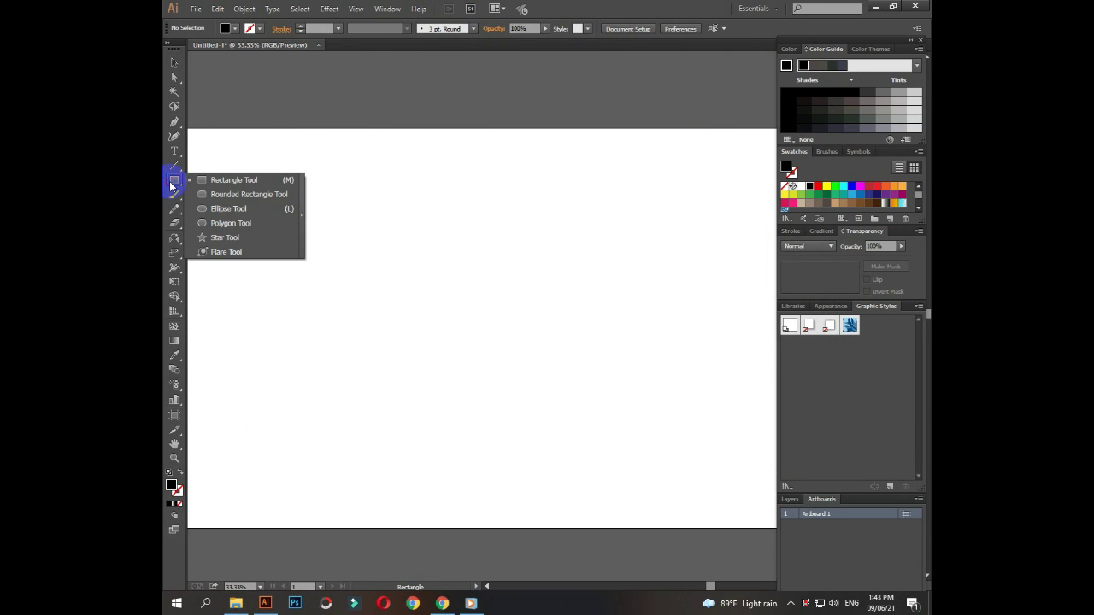
Step: Draw an ellipse-tool circle with no fill and a black stroke of about 104 pt
{"action": "left_click_drag", "start_coordinate": [172, 185], "coordinate": [232, 211]}
{"action": "left_click", "coordinate": [235, 29]}
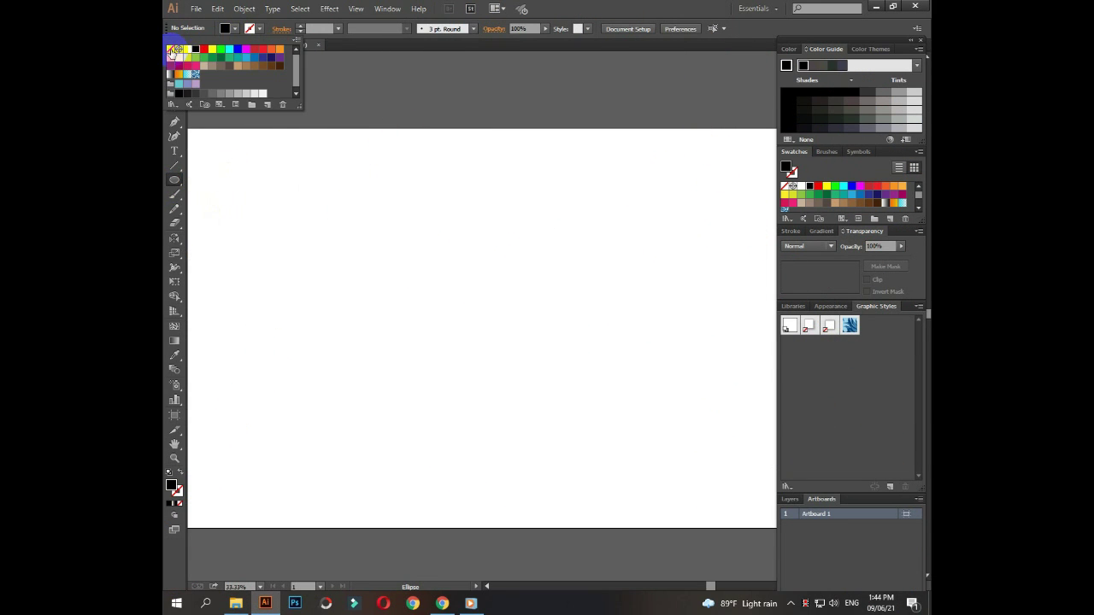
{"action": "left_click", "coordinate": [170, 49]}
{"action": "left_click", "coordinate": [258, 32]}
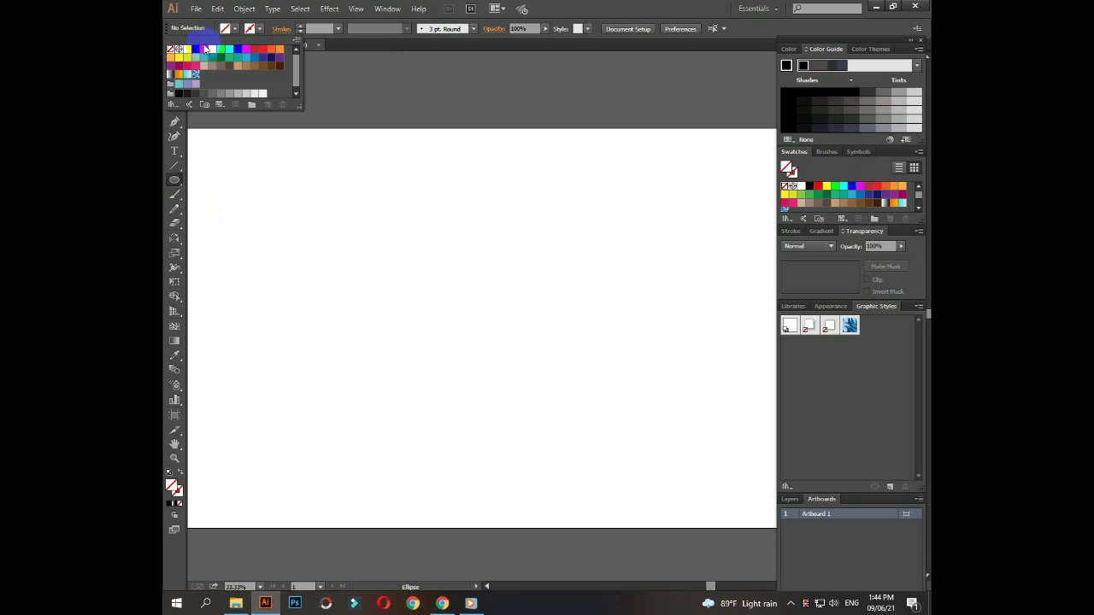
{"action": "left_click", "coordinate": [194, 49]}
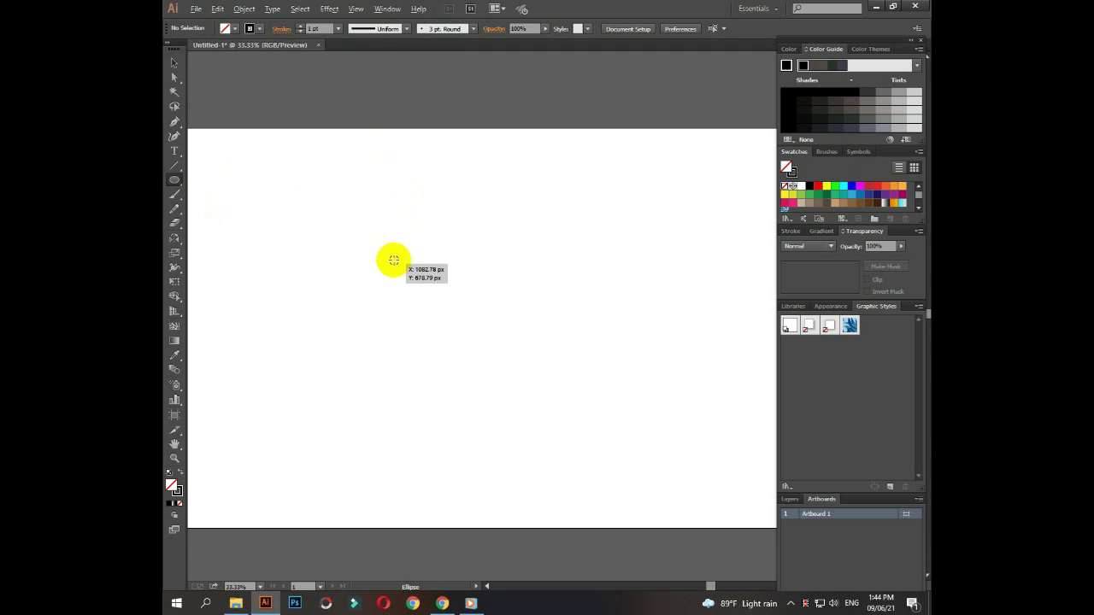
{"action": "left_click_drag", "start_coordinate": [394, 259], "coordinate": [466, 338]}
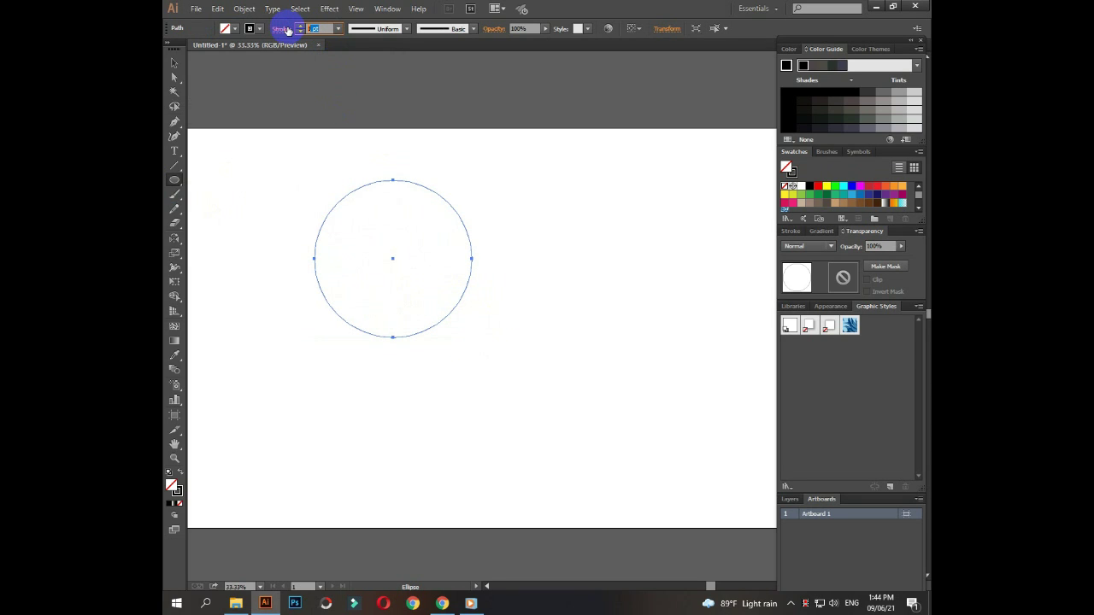
{"action": "left_click", "coordinate": [299, 26]}
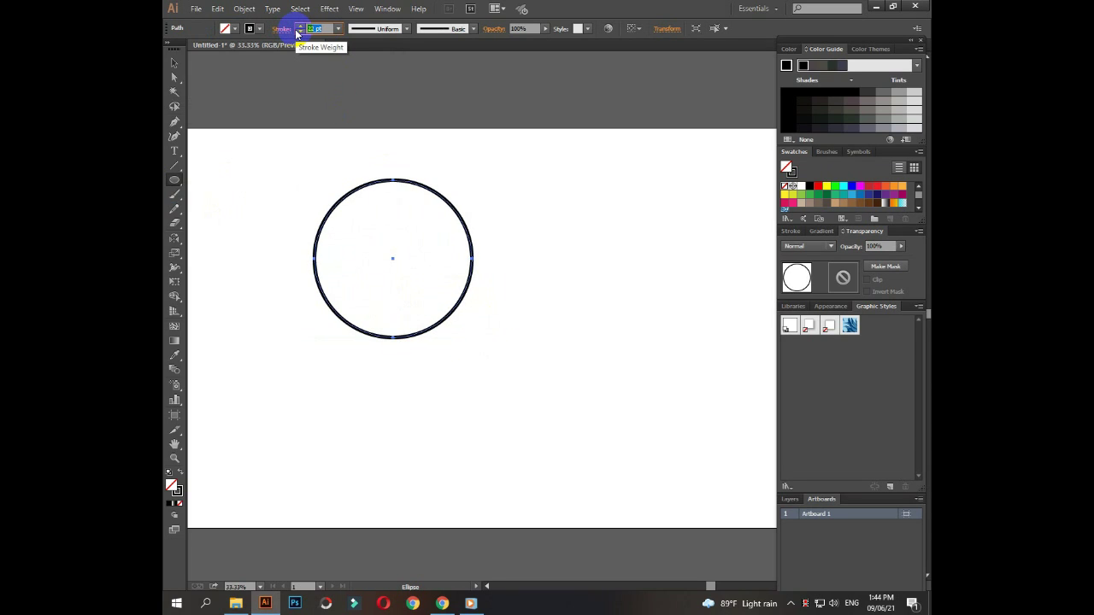
{"action": "left_click_drag", "start_coordinate": [300, 26], "coordinate": [311, 42]}
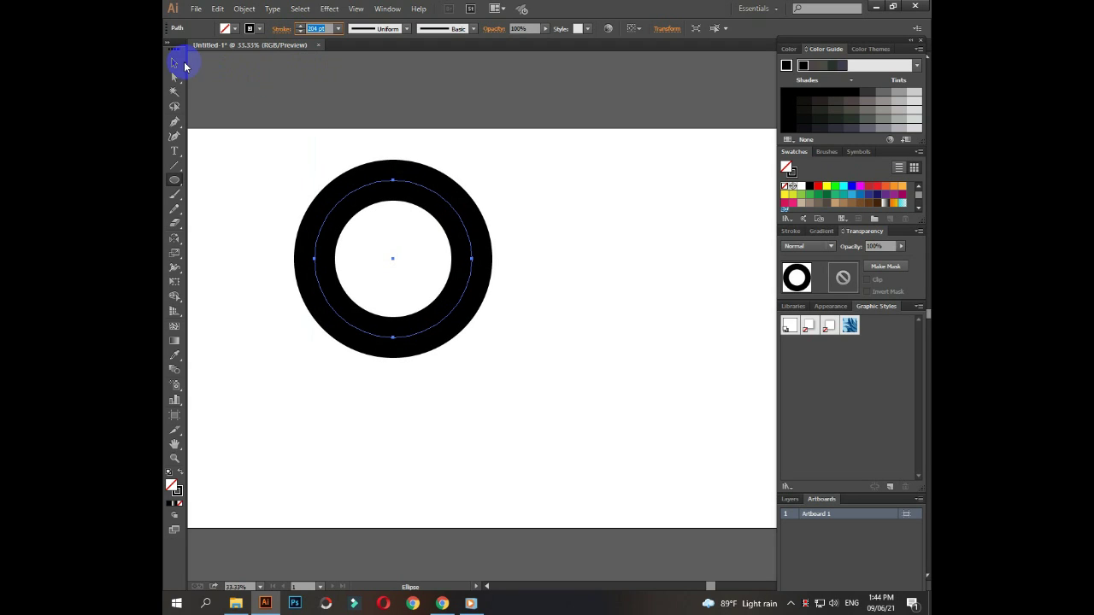
Step: Move the ring toward the centre and expand its fill and stroke into shapes
{"action": "left_click", "coordinate": [335, 198]}
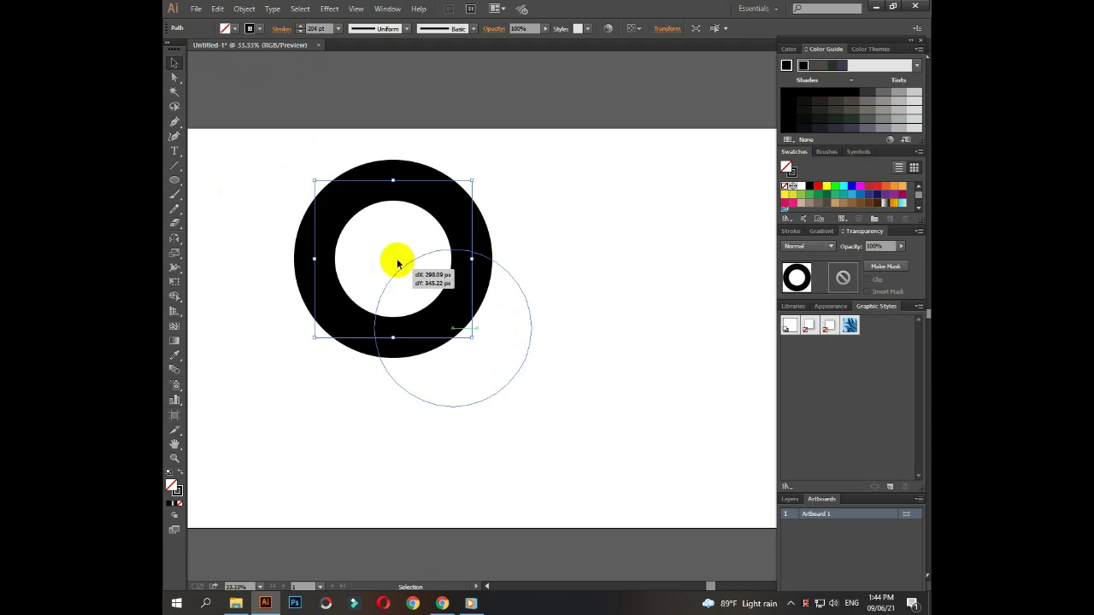
{"action": "left_click_drag", "start_coordinate": [344, 212], "coordinate": [404, 280]}
{"action": "left_click", "coordinate": [244, 9]}
{"action": "left_click", "coordinate": [293, 137]}
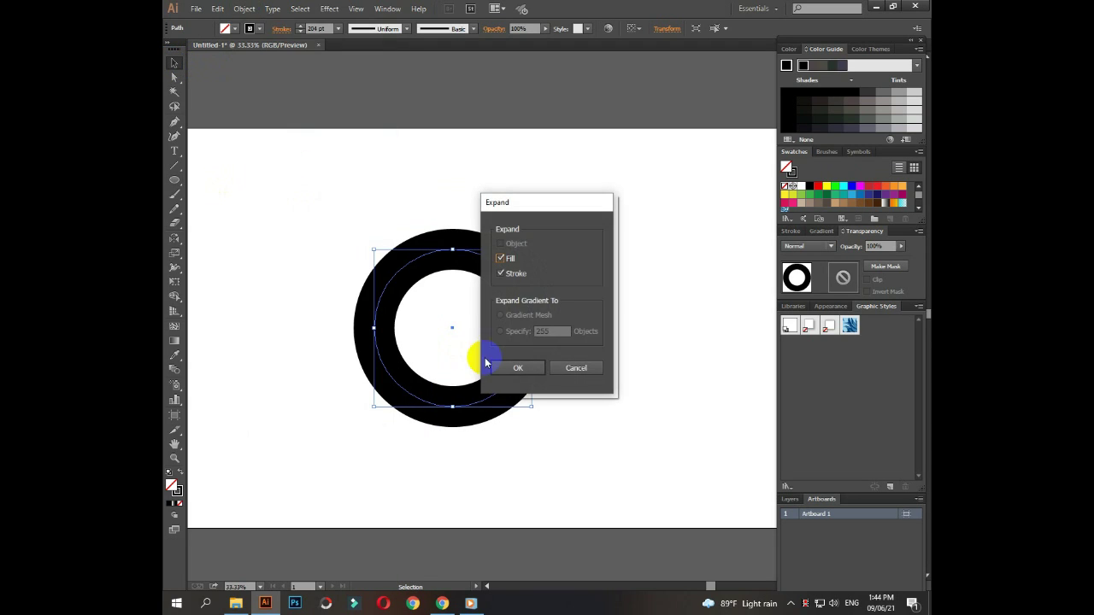
{"action": "left_click", "coordinate": [519, 369]}
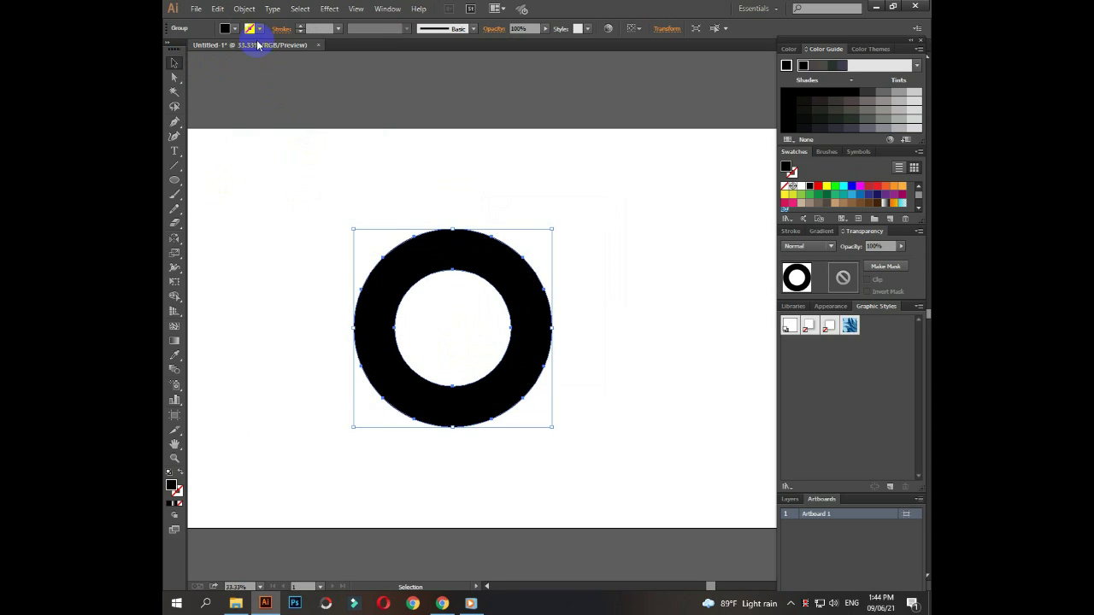
Step: Apply a 15 px Offset Path to the expanded ring
{"action": "left_click", "coordinate": [239, 9]}
{"action": "mouse_move", "coordinate": [257, 251]}
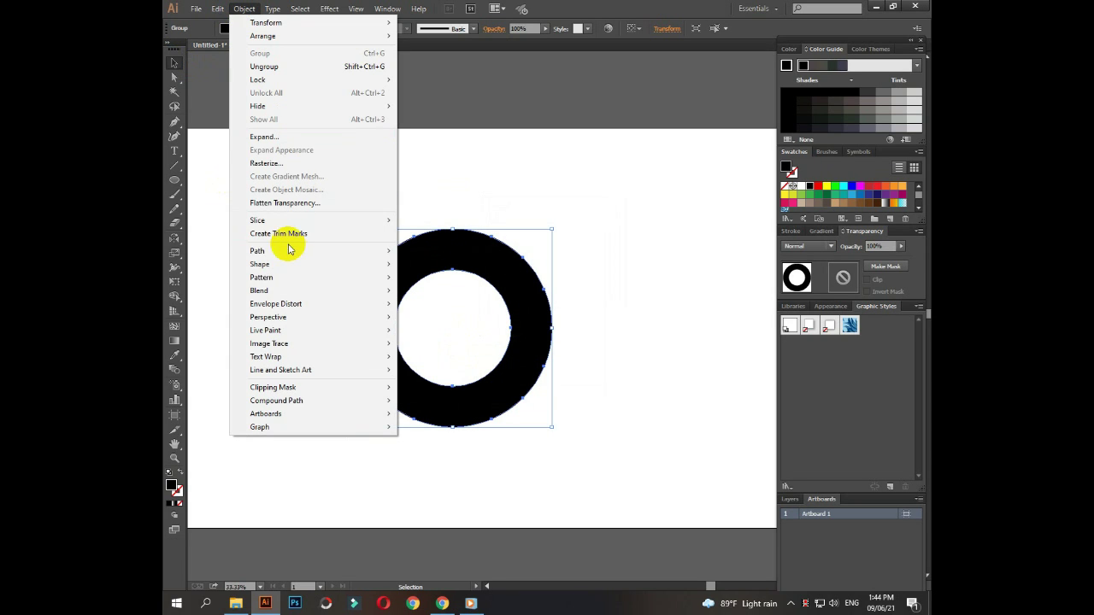
{"action": "left_click", "coordinate": [446, 295]}
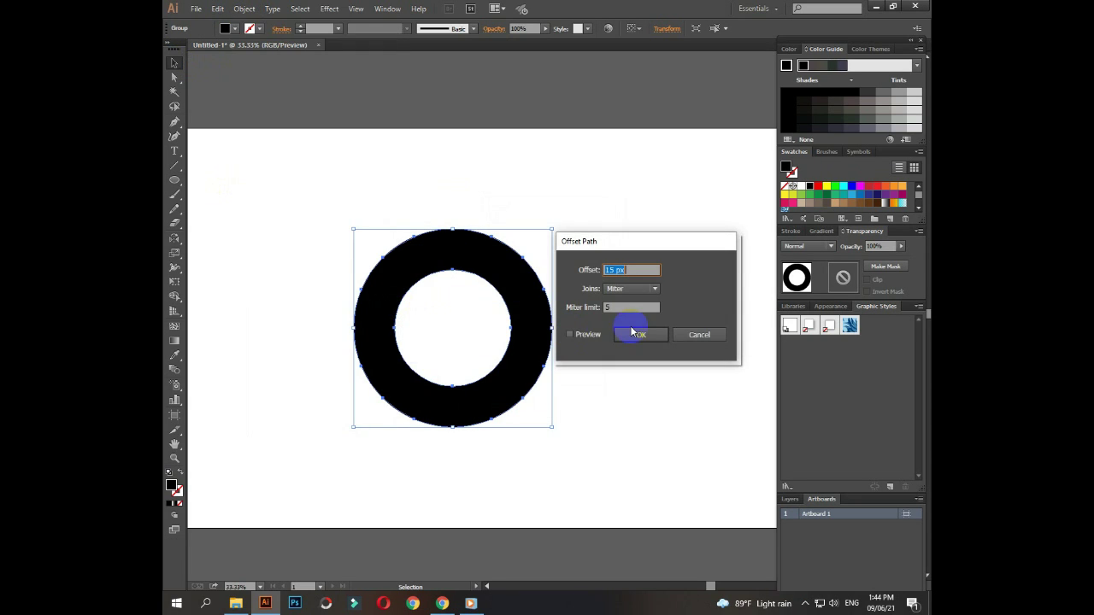
{"action": "left_click", "coordinate": [572, 335]}
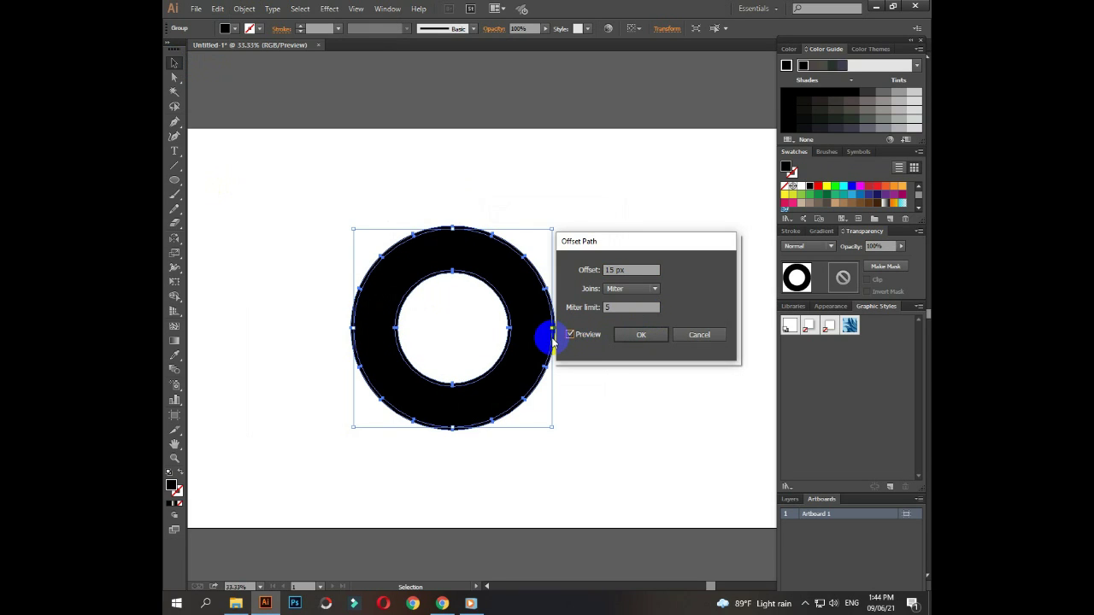
{"action": "left_click", "coordinate": [642, 336]}
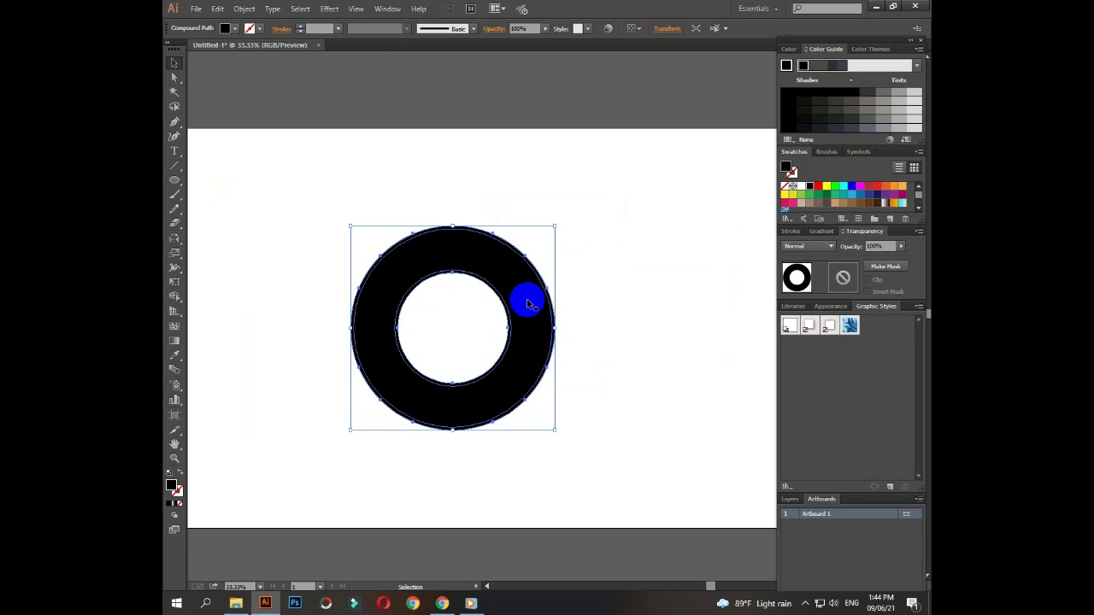
Step: Ungroup the ring's parts and clear the selection
{"action": "right_click", "coordinate": [523, 303]}
{"action": "left_click", "coordinate": [628, 268]}
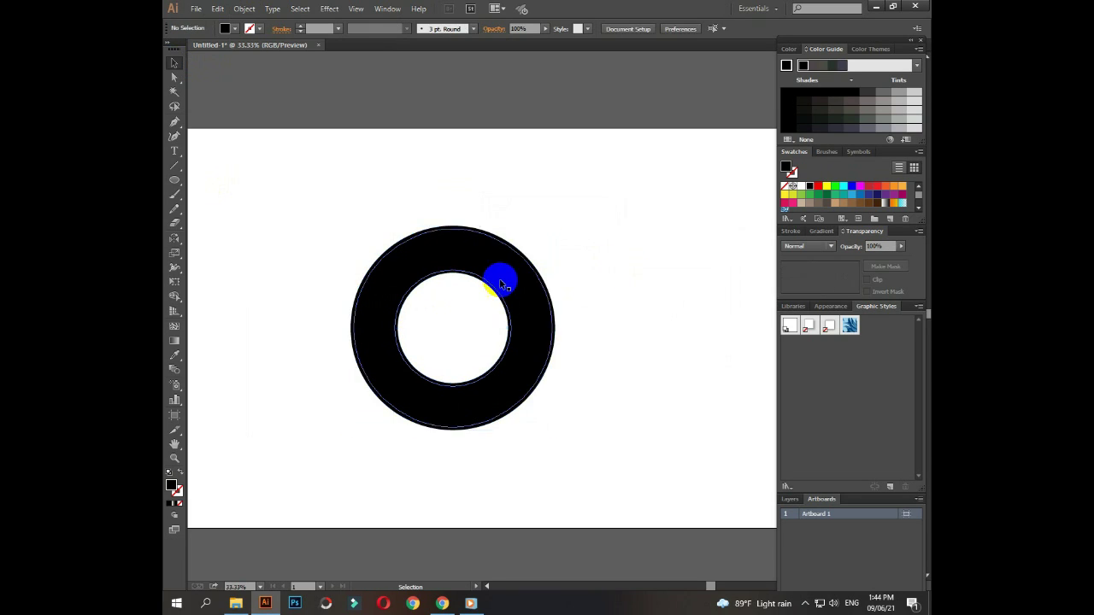
{"action": "left_click", "coordinate": [501, 284]}
{"action": "right_click", "coordinate": [501, 284]}
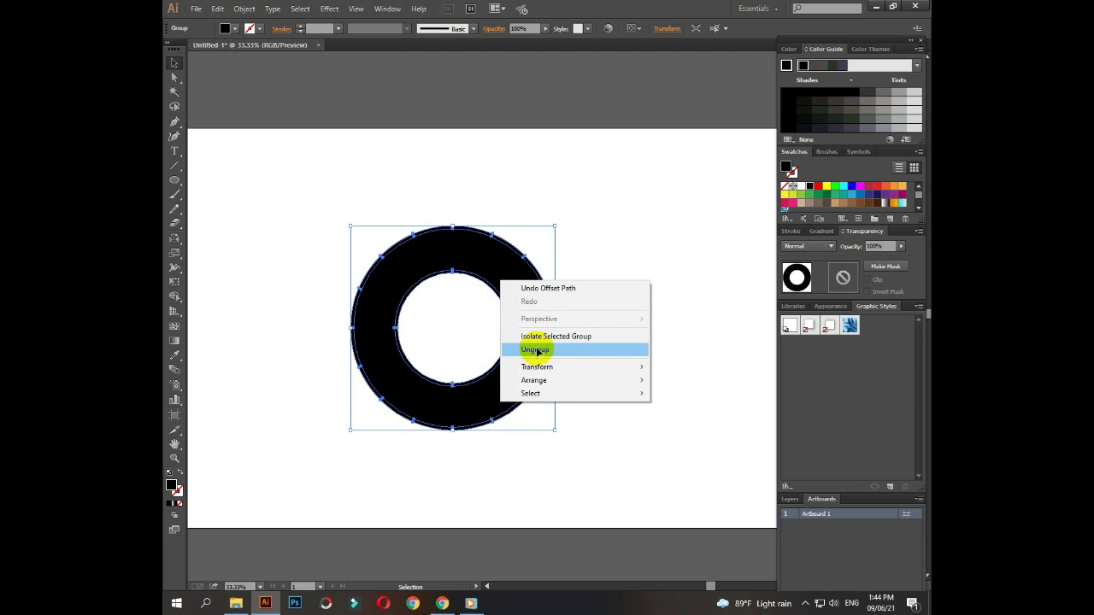
{"action": "left_click", "coordinate": [532, 350]}
{"action": "left_click", "coordinate": [598, 325]}
{"action": "left_click", "coordinate": [174, 194]}
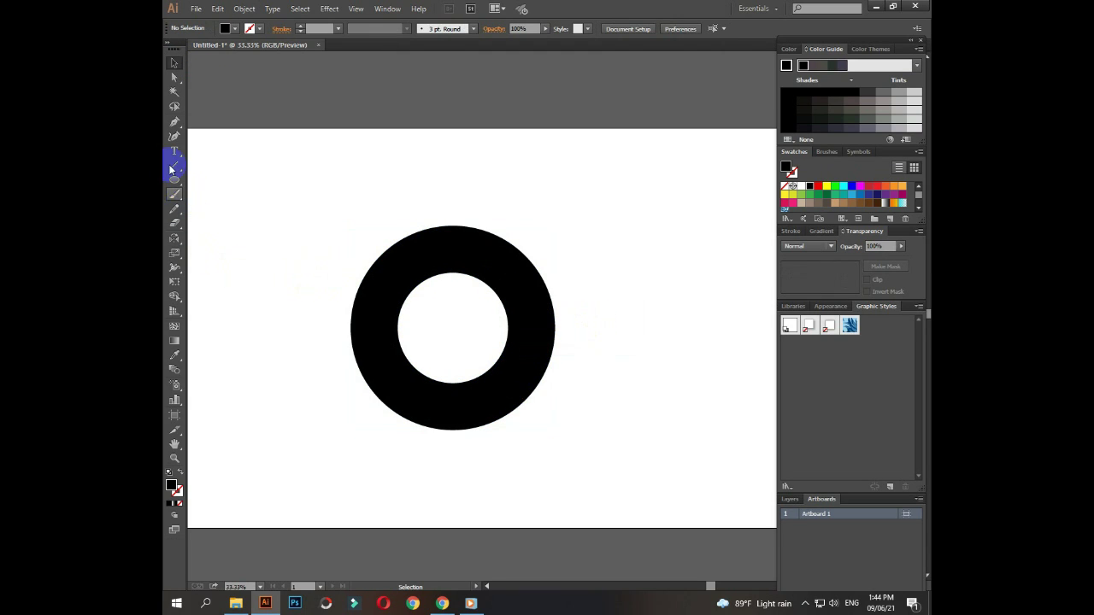
Step: Draw a vertical line through the ring's centre and select it with the ring
{"action": "left_click", "coordinate": [174, 167]}
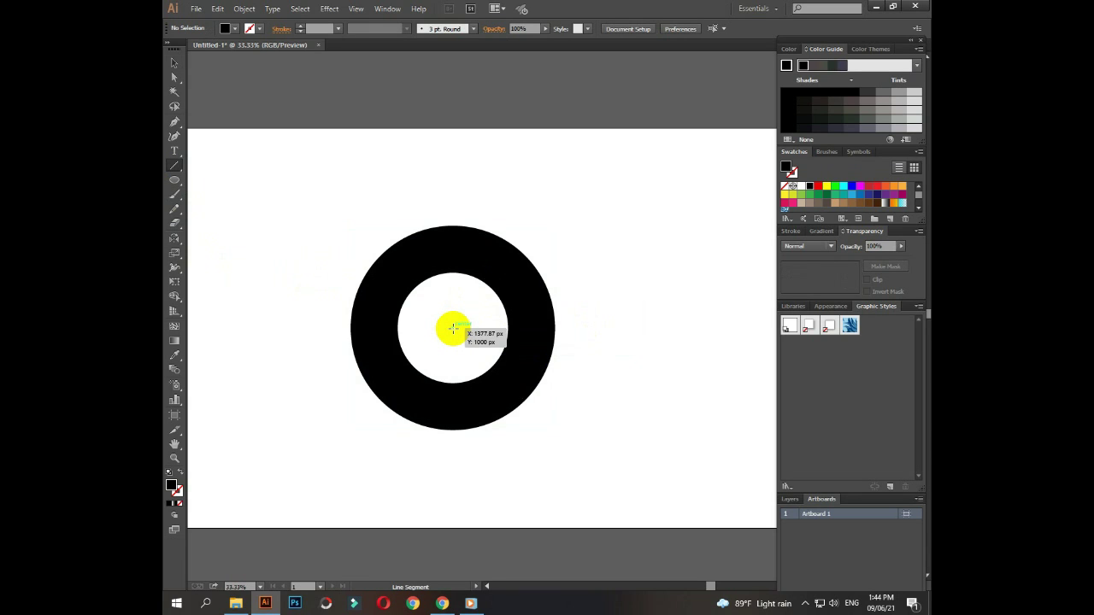
{"action": "left_click_drag", "start_coordinate": [453, 329], "coordinate": [469, 451]}
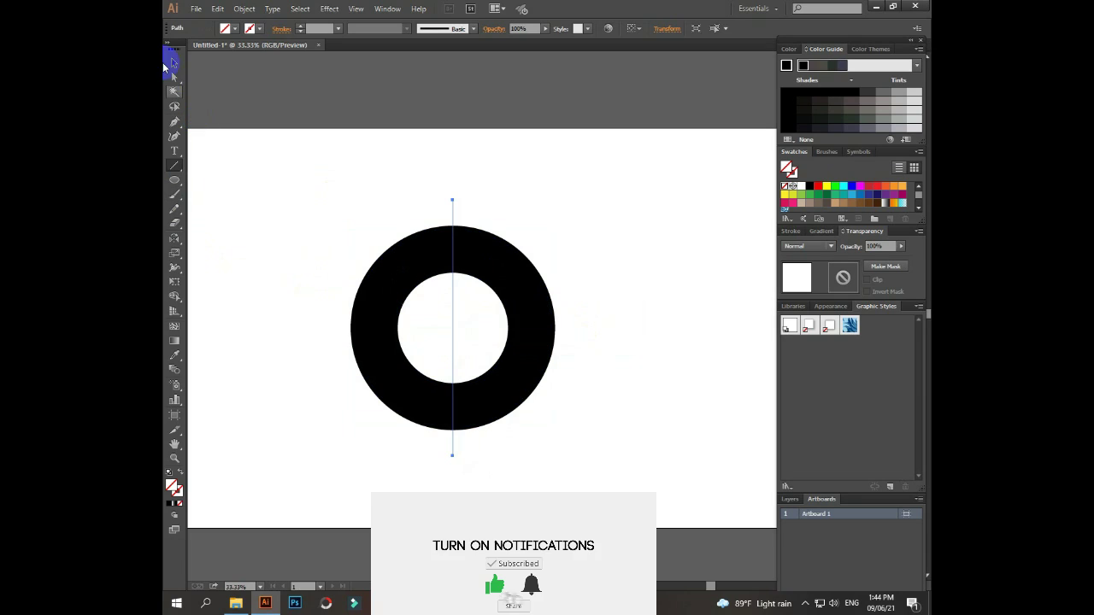
{"action": "left_click", "coordinate": [477, 257], "text": "shift"}
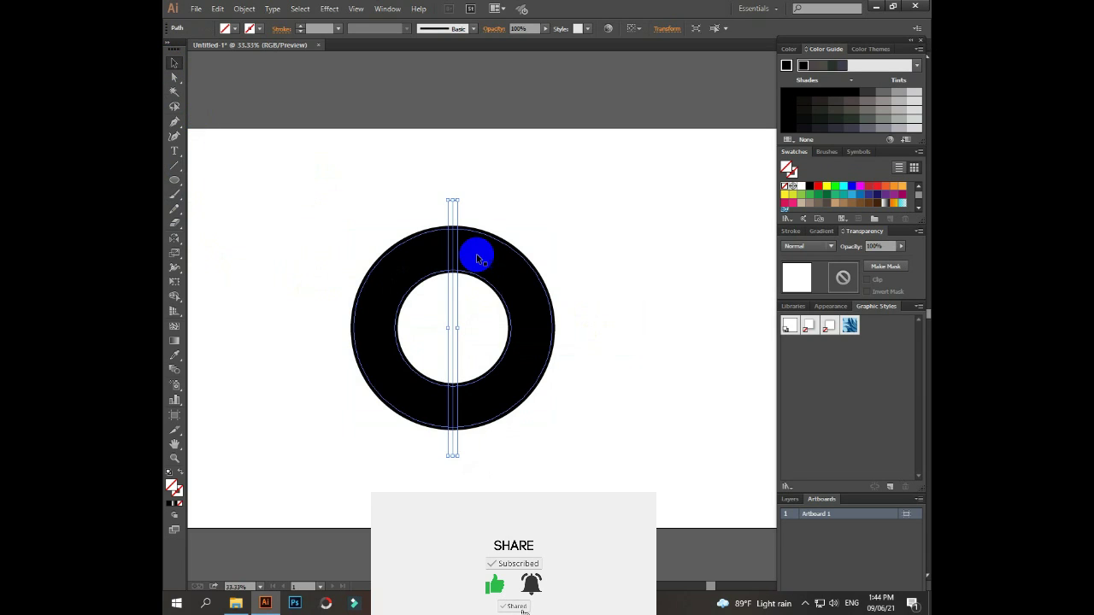
Step: Merge each half with Shape Builder, then delete the vertical line
{"action": "left_click", "coordinate": [174, 296]}
{"action": "left_click", "coordinate": [523, 297]}
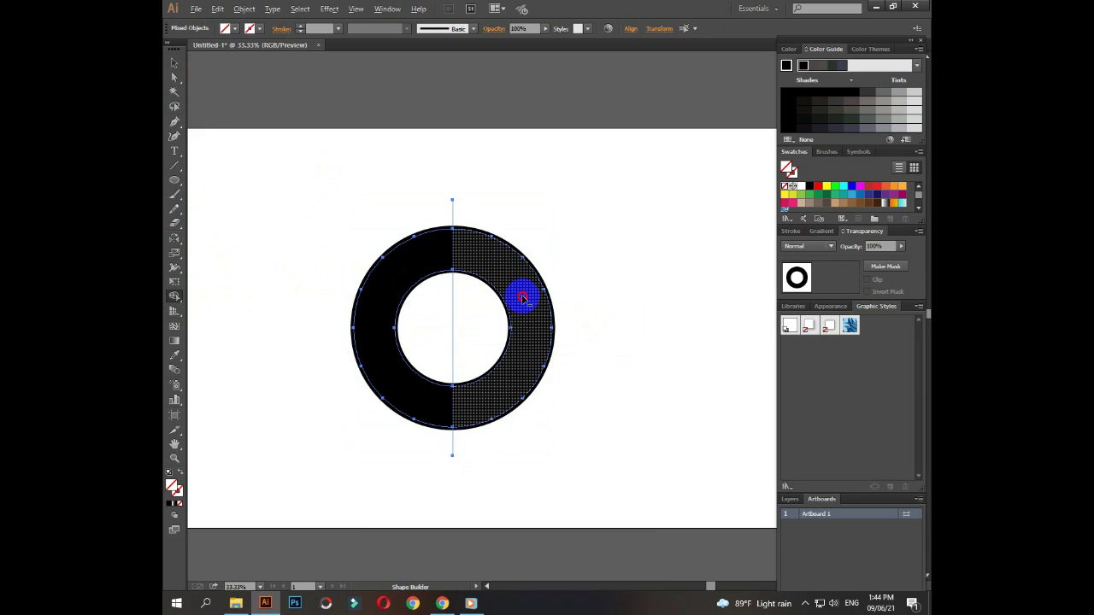
{"action": "left_click_drag", "start_coordinate": [527, 314], "coordinate": [532, 312]}
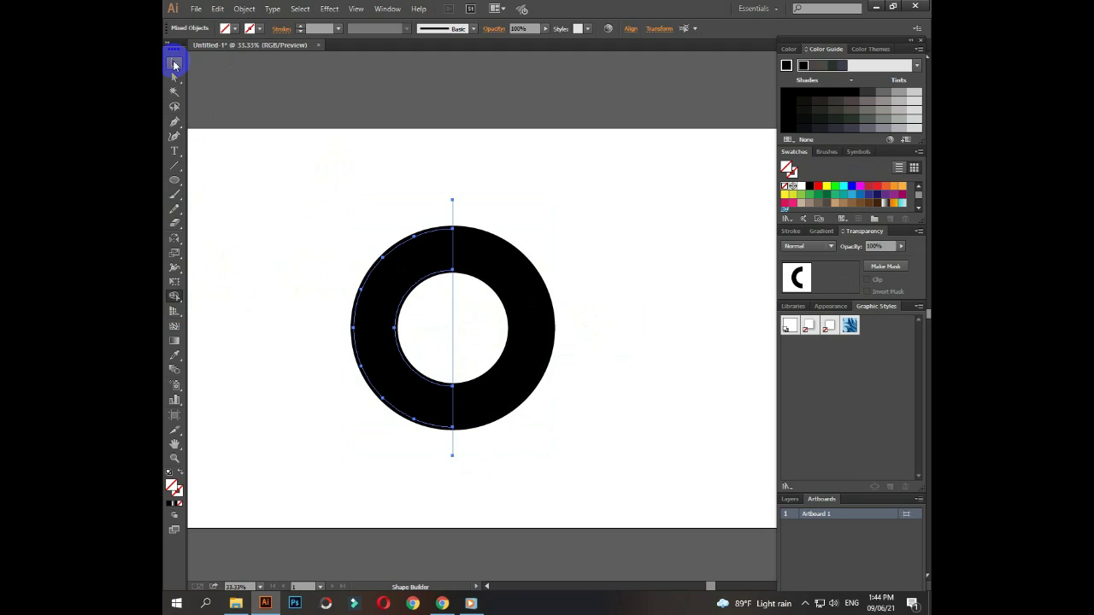
{"action": "left_click", "coordinate": [174, 63]}
{"action": "left_click", "coordinate": [457, 318]}
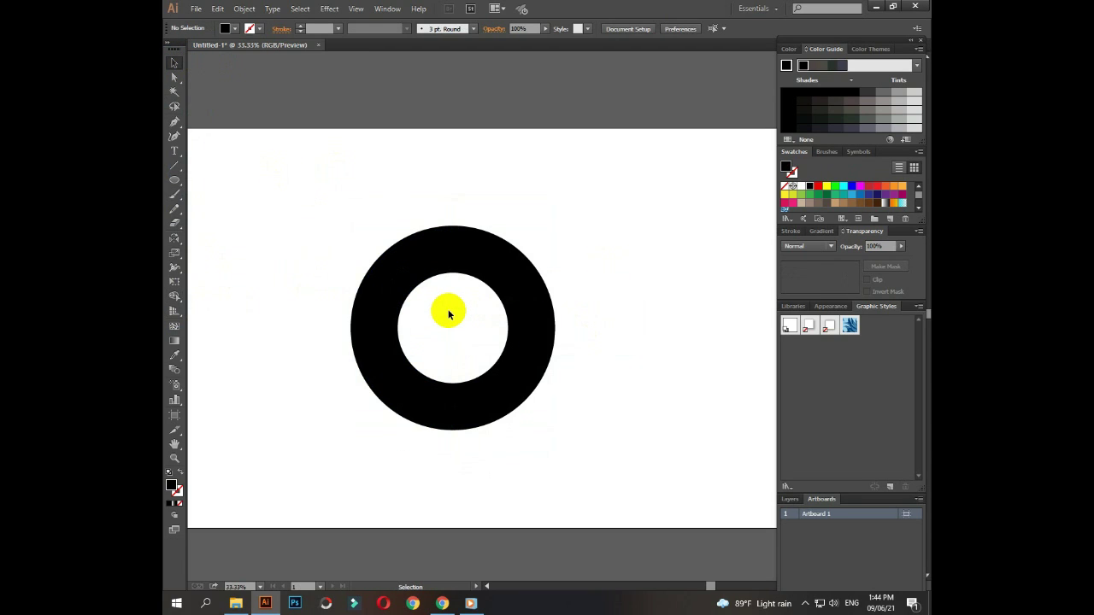
{"action": "left_click", "coordinate": [453, 317]}
{"action": "key", "text": "Delete"}
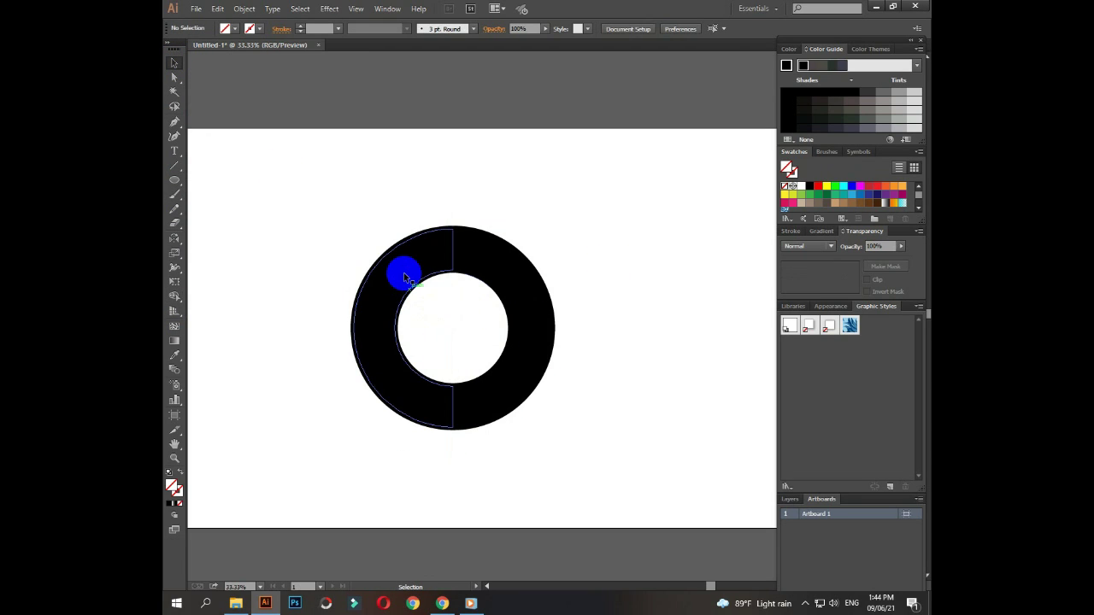
Step: Fill the ring's left half with a blue swatch
{"action": "left_click", "coordinate": [405, 276]}
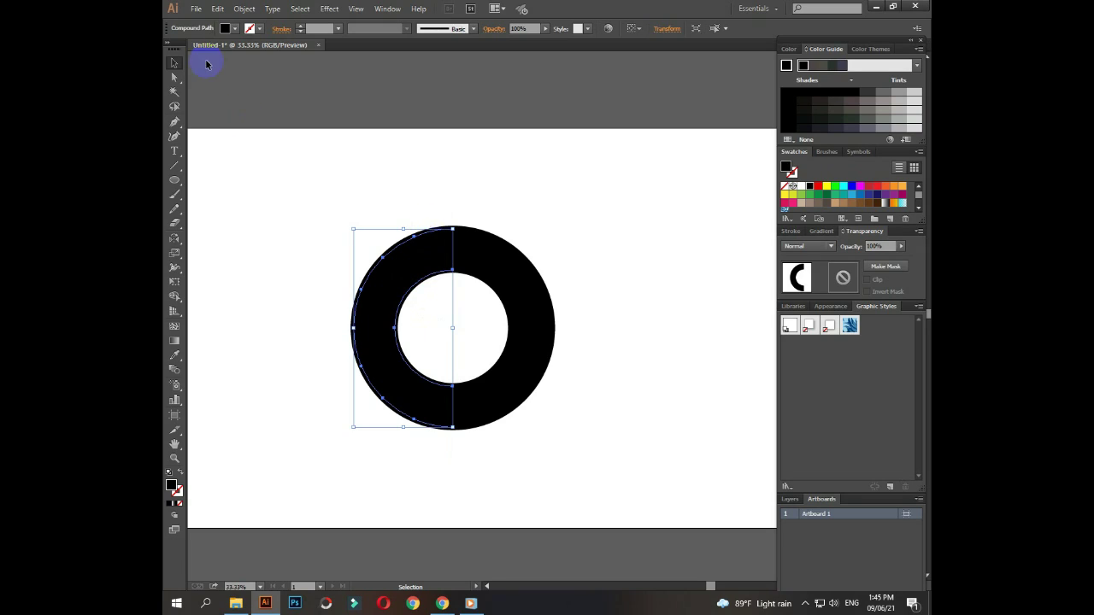
{"action": "left_click", "coordinate": [236, 30]}
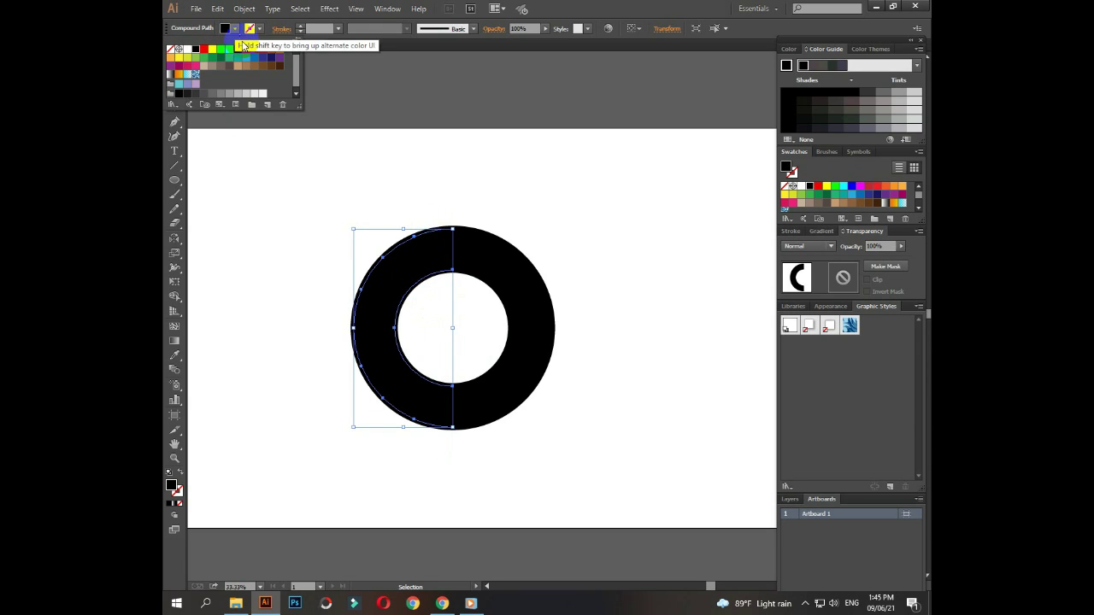
{"action": "left_click", "coordinate": [245, 62]}
{"action": "left_click", "coordinate": [314, 252]}
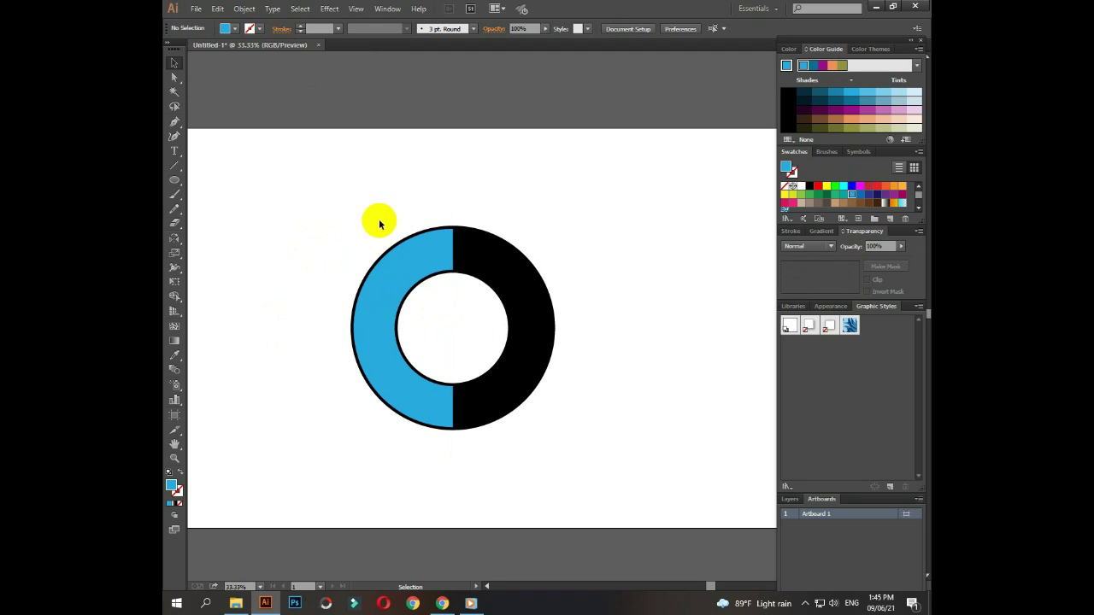
Step: Rotate the whole ring about 31 degrees so the split runs diagonally
{"action": "left_click_drag", "start_coordinate": [380, 224], "coordinate": [462, 322]}
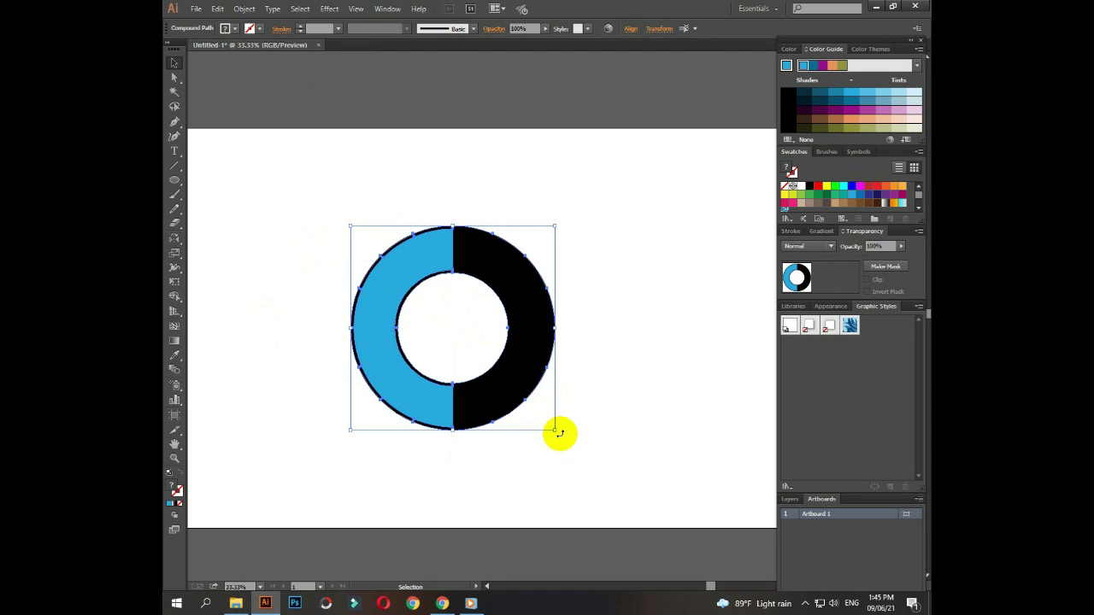
{"action": "left_click_drag", "start_coordinate": [560, 432], "coordinate": [588, 360]}
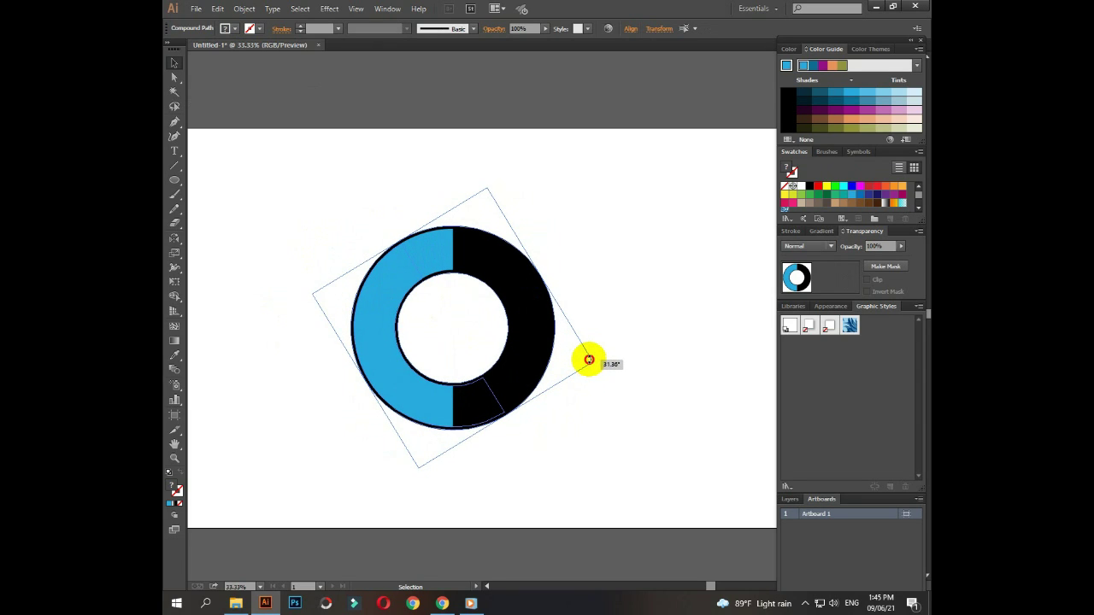
{"action": "left_click_drag", "start_coordinate": [588, 360], "coordinate": [589, 358]}
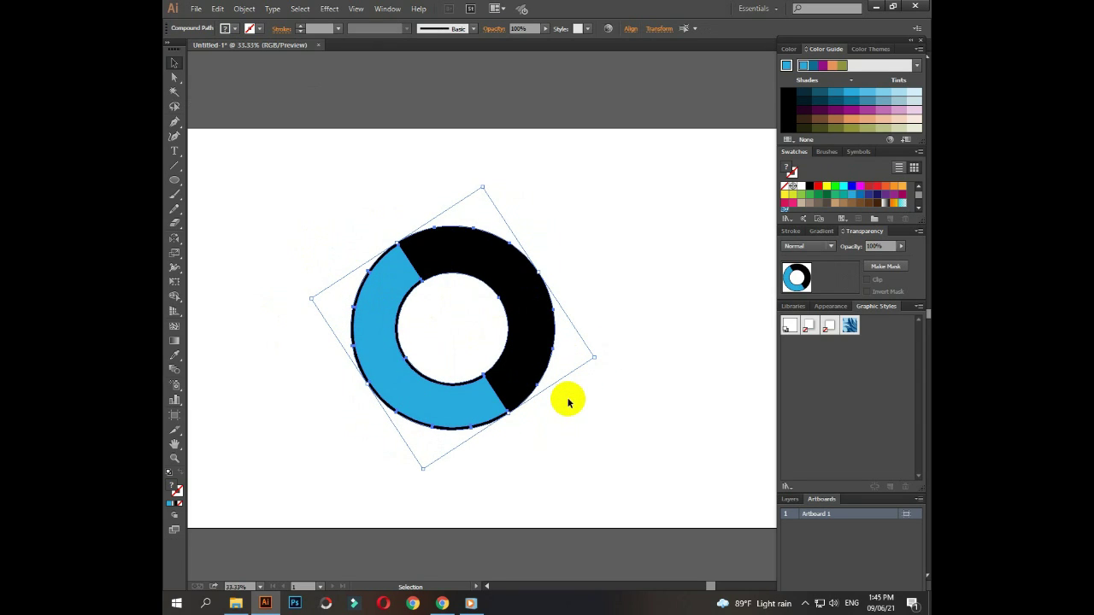
{"action": "left_click", "coordinate": [565, 432]}
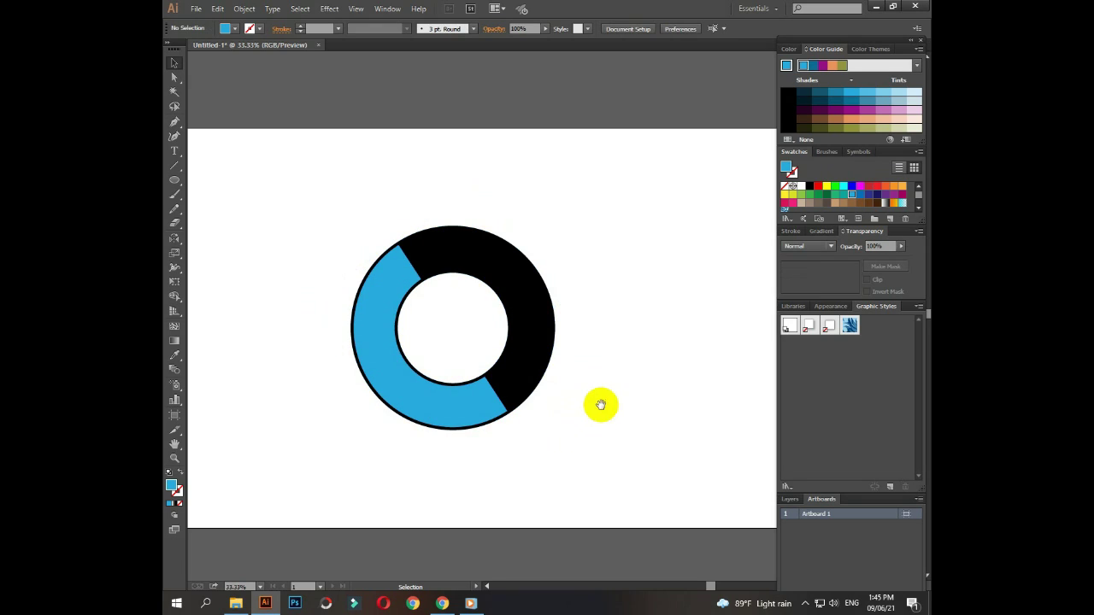
Step: Shrink the rotated ring and move it further left on the artboard
{"action": "left_click_drag", "start_coordinate": [599, 402], "coordinate": [552, 397]}
{"action": "left_click_drag", "start_coordinate": [398, 269], "coordinate": [525, 366]}
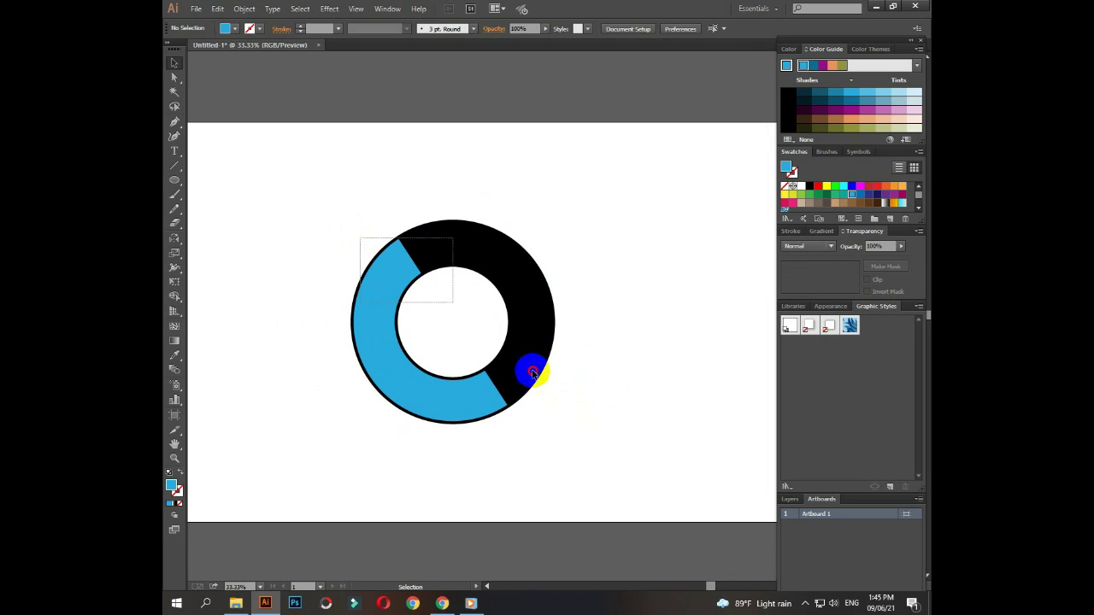
{"action": "left_click_drag", "start_coordinate": [595, 351], "coordinate": [560, 347]}
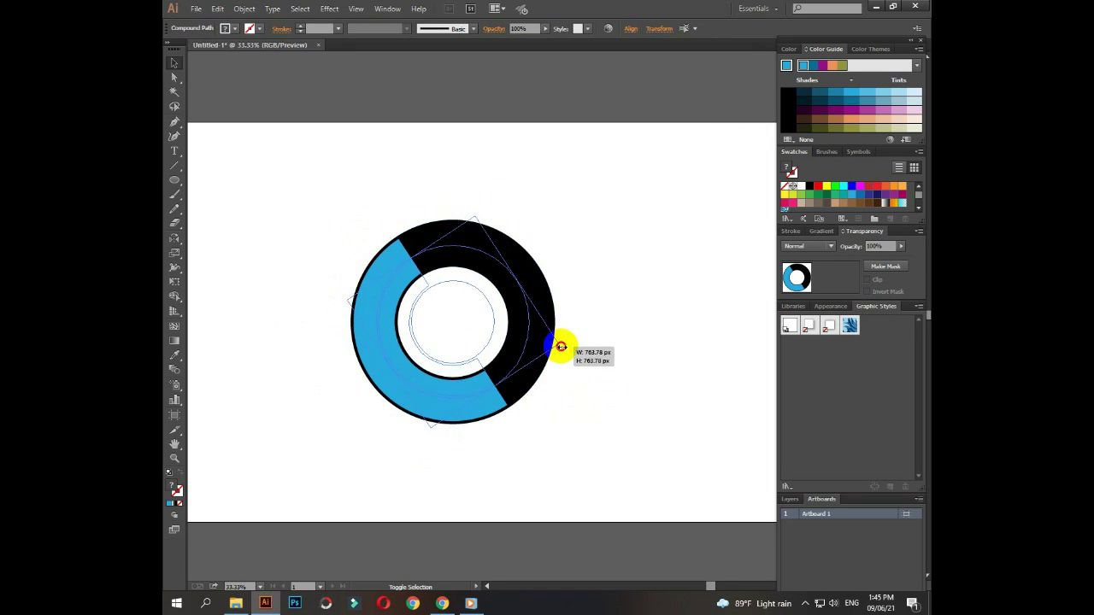
{"action": "key", "text": "ctrl+minus"}
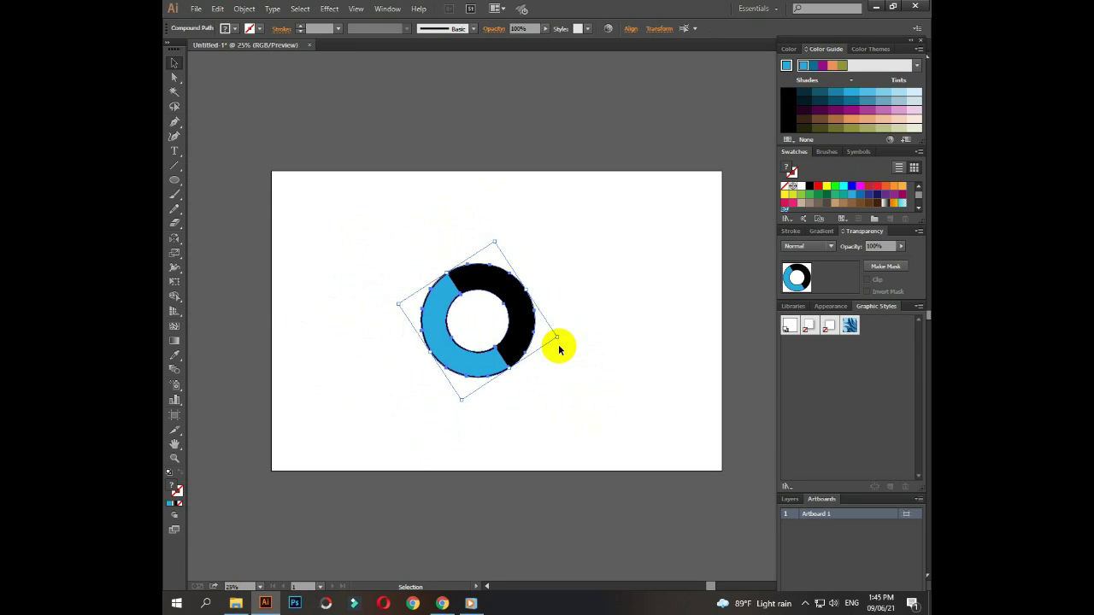
{"action": "left_click", "coordinate": [525, 334]}
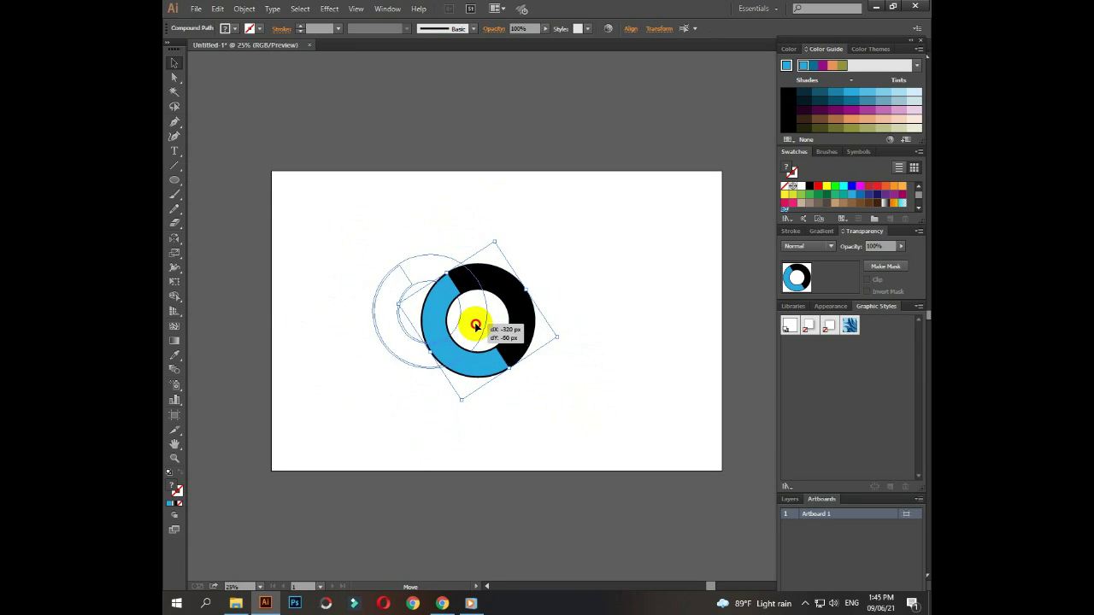
{"action": "left_click_drag", "start_coordinate": [517, 334], "coordinate": [469, 325]}
Step: Alt-drag a copy of the ring to the right, overlapping the original
{"action": "left_click", "coordinate": [483, 334]}
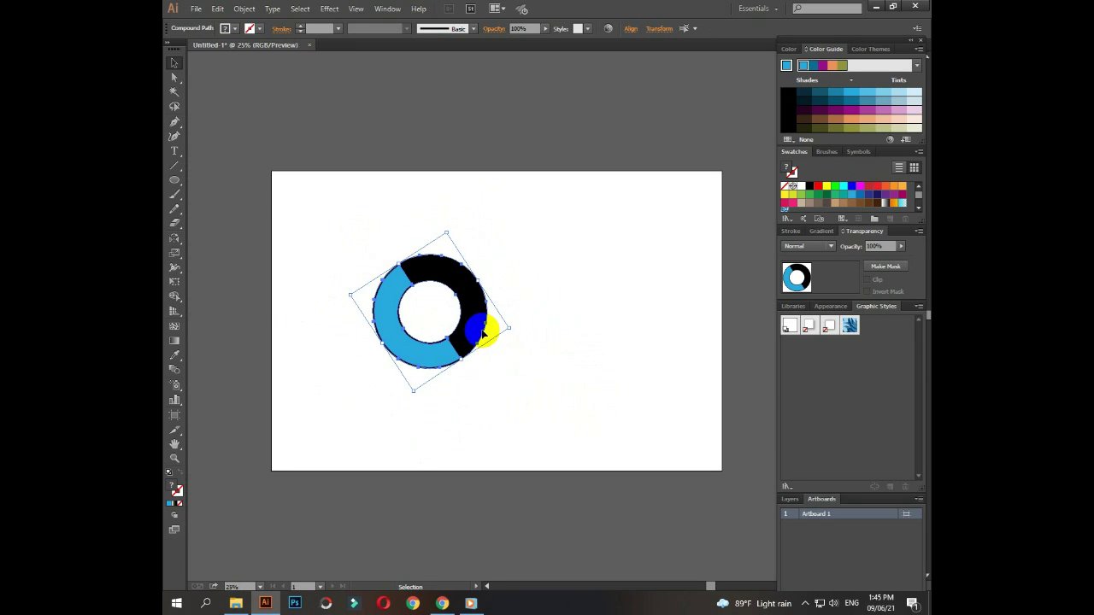
{"action": "left_click_drag", "start_coordinate": [475, 328], "coordinate": [558, 327]}
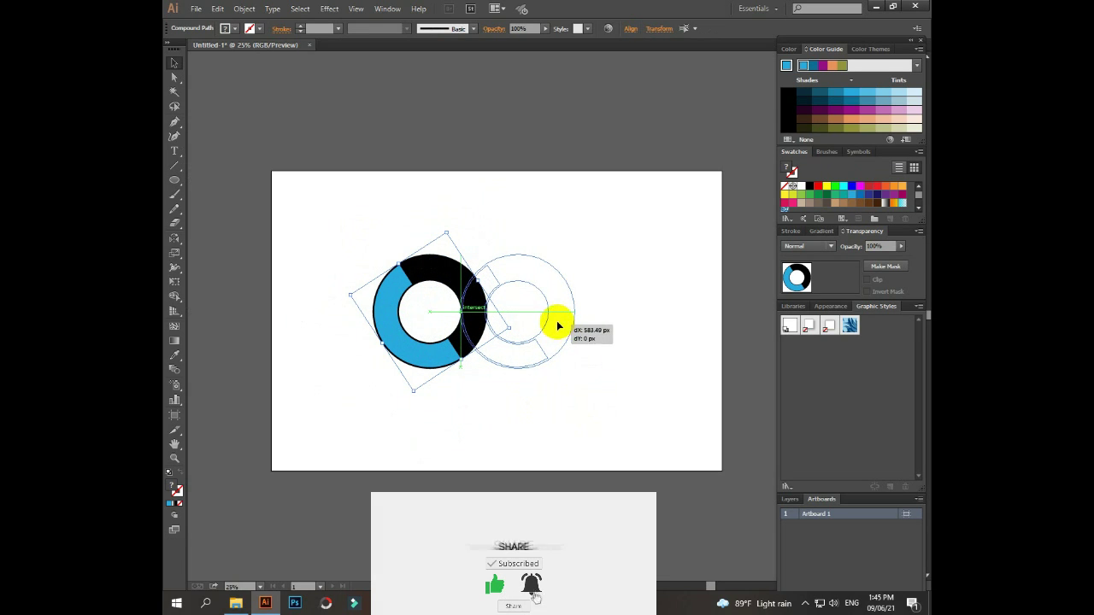
{"action": "left_click_drag", "start_coordinate": [558, 328], "coordinate": [558, 328]}
{"action": "right_click", "coordinate": [558, 323]}
Step: Select both rings, try Vertical Align Top, then undo the alignment
{"action": "left_click", "coordinate": [614, 286]}
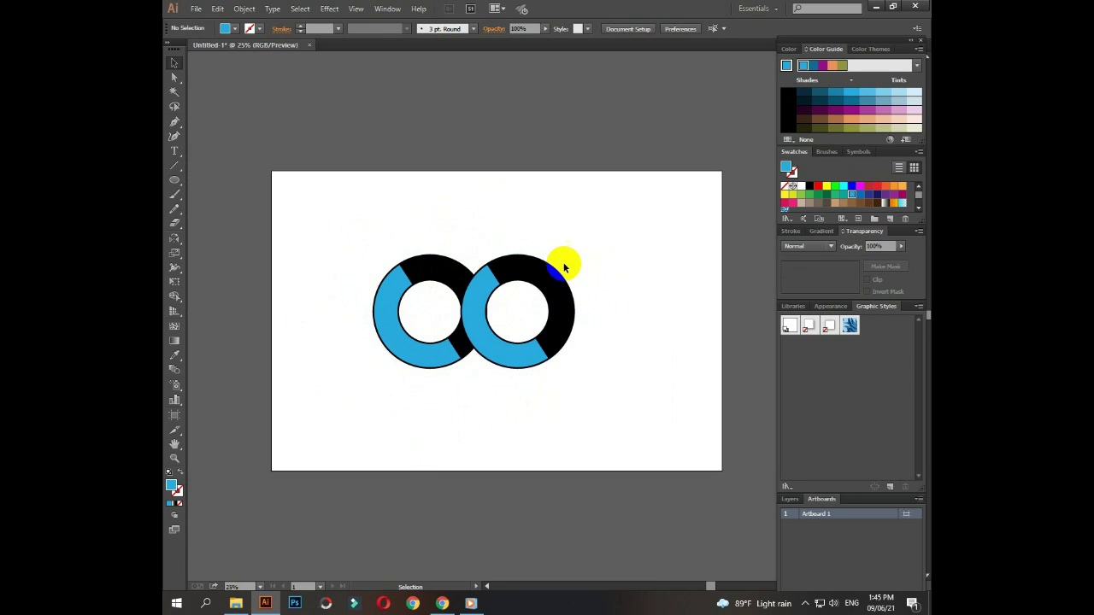
{"action": "left_click", "coordinate": [504, 286]}
{"action": "left_click", "coordinate": [535, 274]}
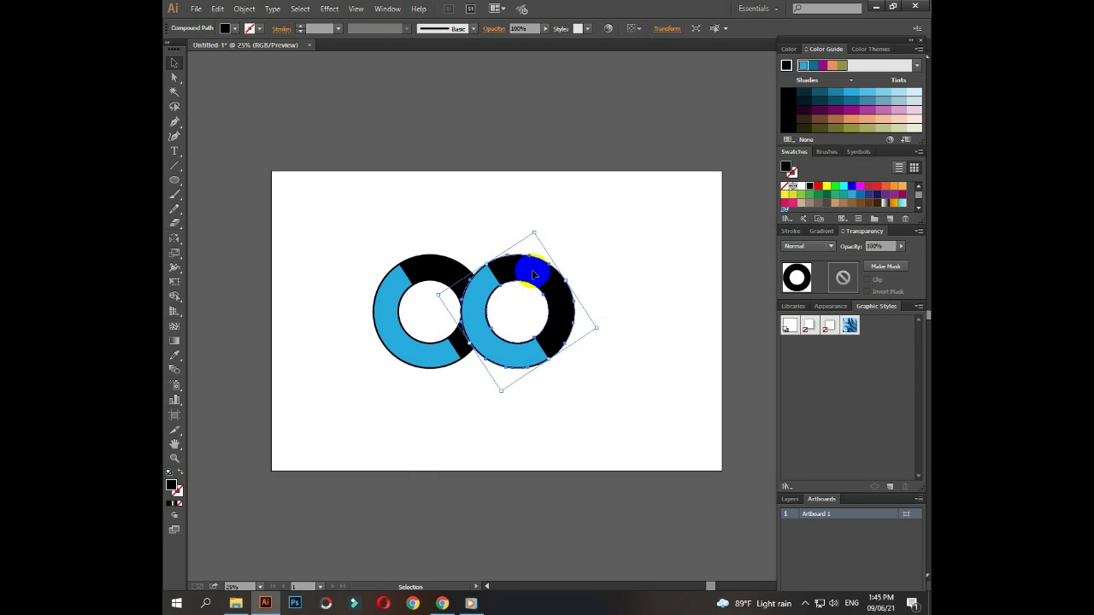
{"action": "key", "text": "v"}
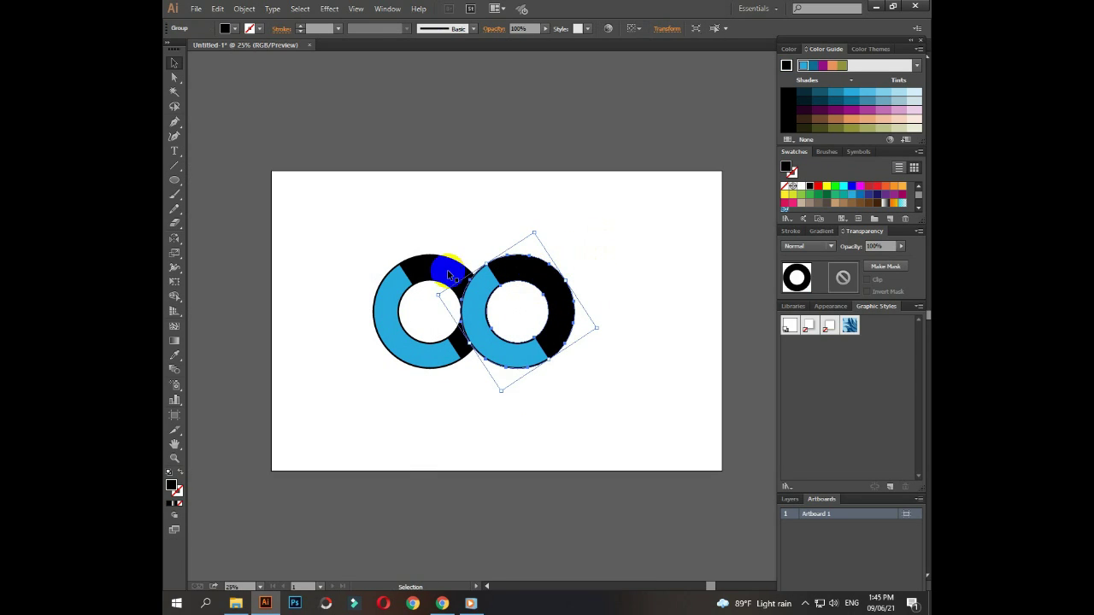
{"action": "left_click_drag", "start_coordinate": [365, 261], "coordinate": [399, 297]}
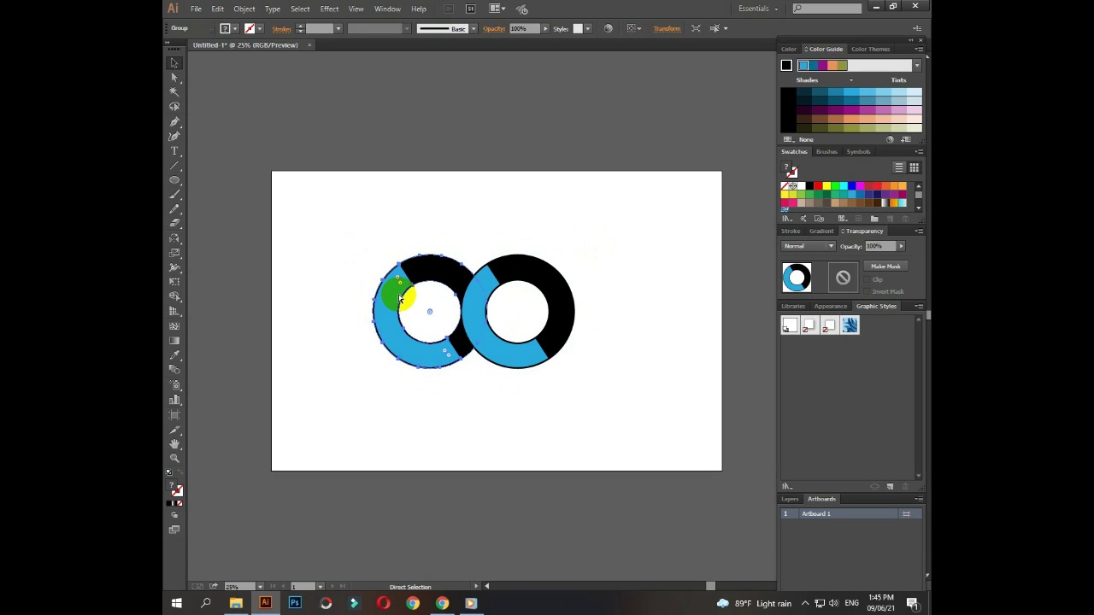
{"action": "left_click", "coordinate": [458, 318]}
{"action": "left_click", "coordinate": [520, 325]}
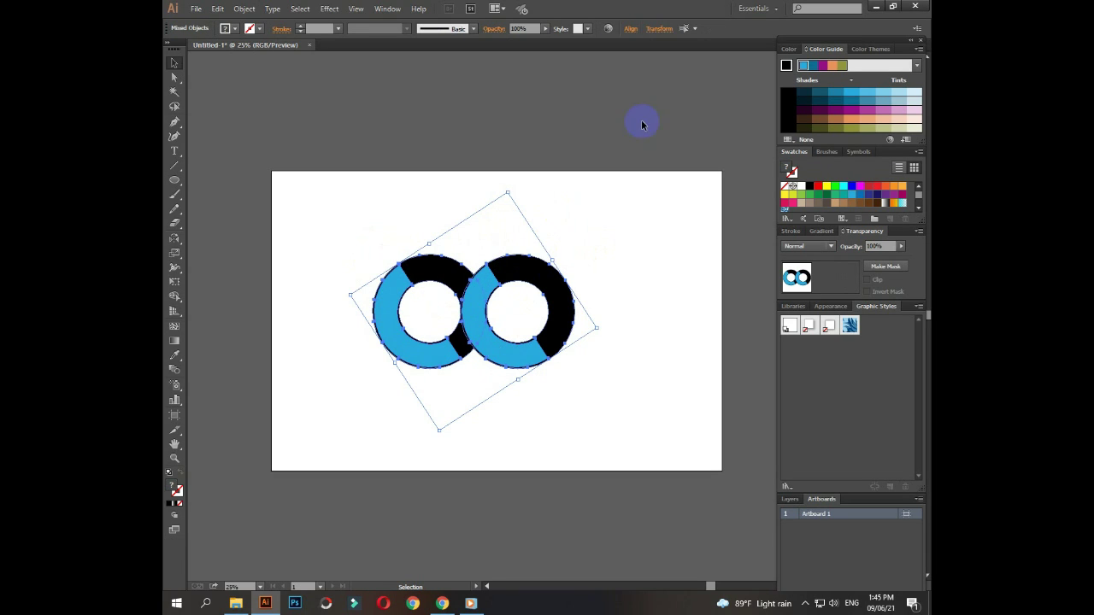
{"action": "left_click", "coordinate": [627, 31]}
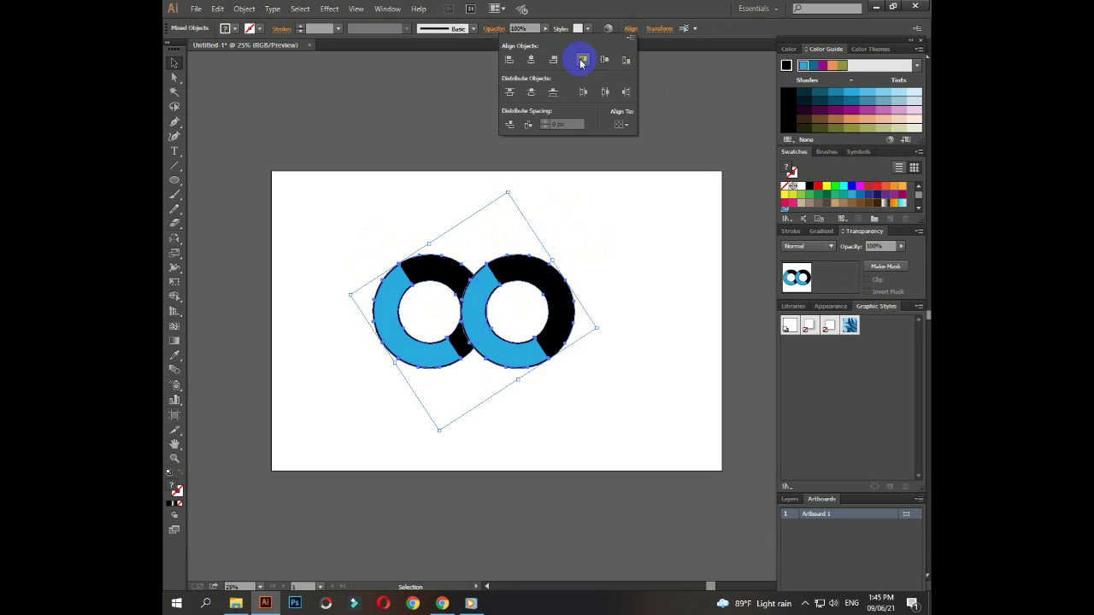
{"action": "left_click", "coordinate": [582, 61]}
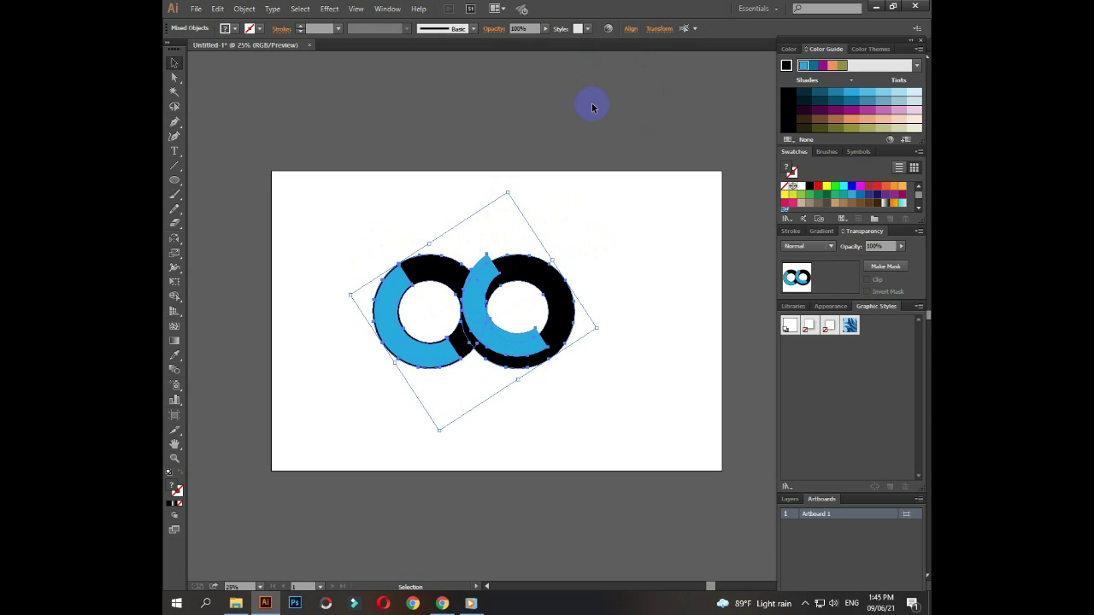
{"action": "key", "text": "ctrl+z"}
{"action": "key", "text": "ctrl+z"}
{"action": "left_click", "coordinate": [600, 283]}
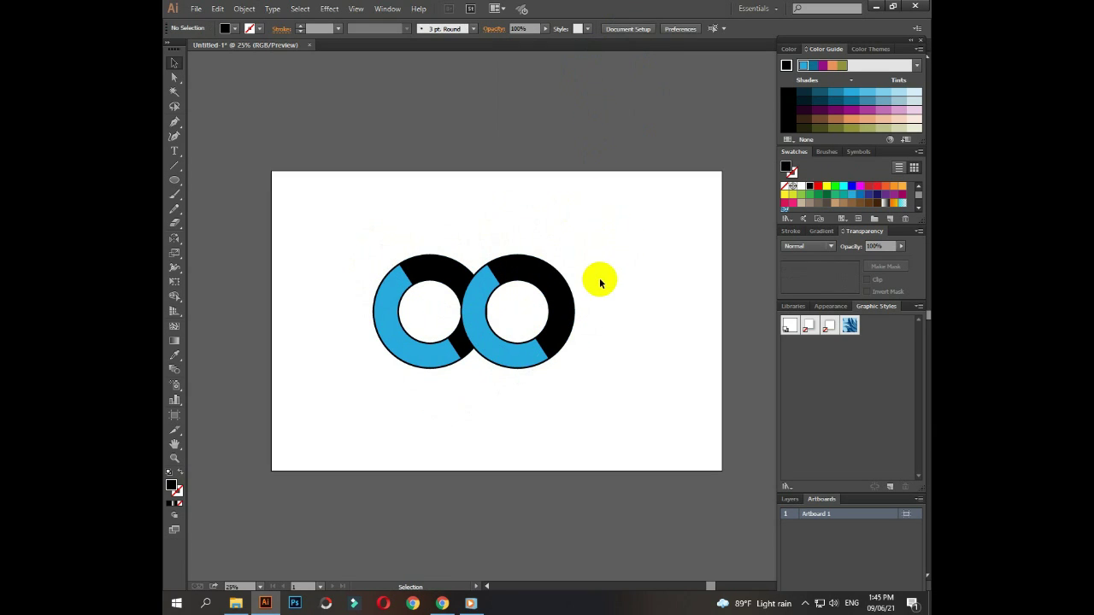
Step: Zoom in and group the right ring's pieces together
{"action": "scroll", "coordinate": [599, 278], "scroll_direction": "up", "scroll_amount": 2}
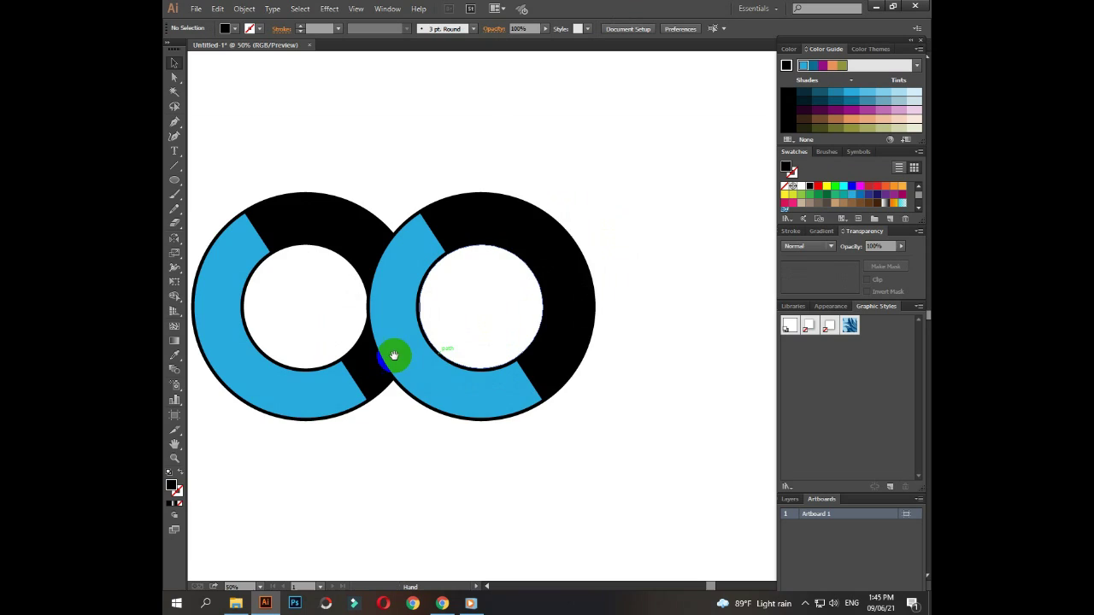
{"action": "left_click_drag", "start_coordinate": [394, 357], "coordinate": [539, 376]}
{"action": "left_click", "coordinate": [539, 297]}
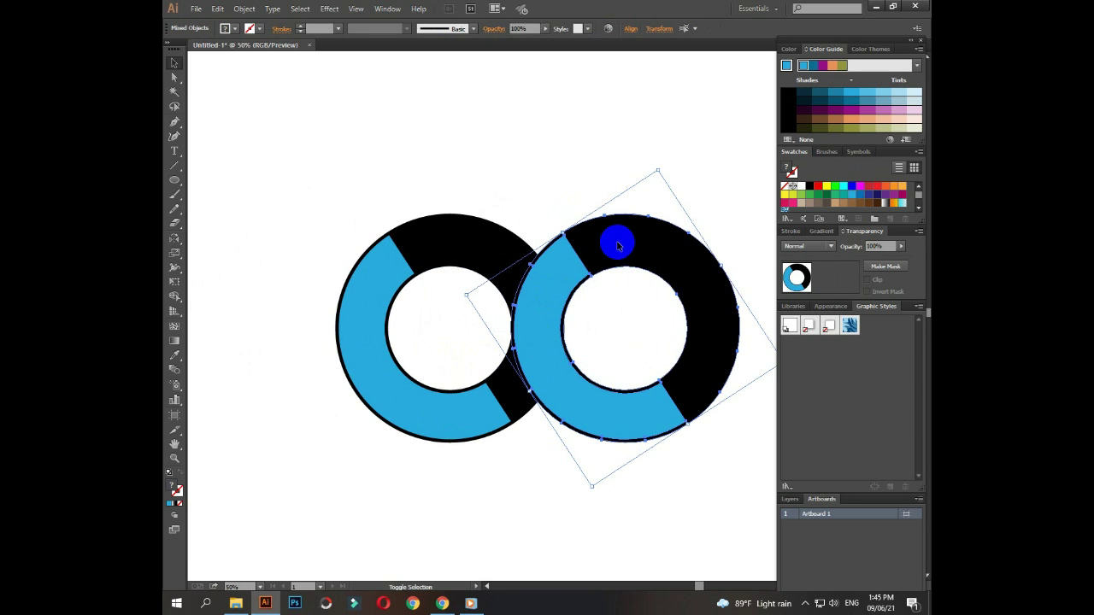
{"action": "right_click", "coordinate": [616, 242]}
{"action": "left_click", "coordinate": [649, 296]}
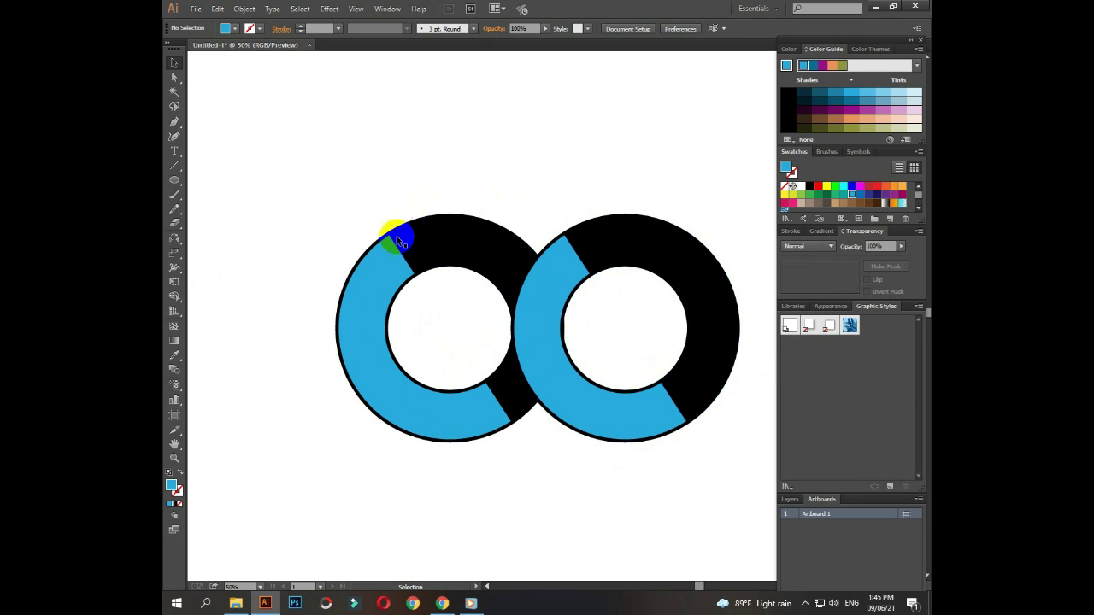
Step: Select both rings to check alignment options, then reselect the right ring group
{"action": "left_click_drag", "start_coordinate": [390, 231], "coordinate": [713, 400]}
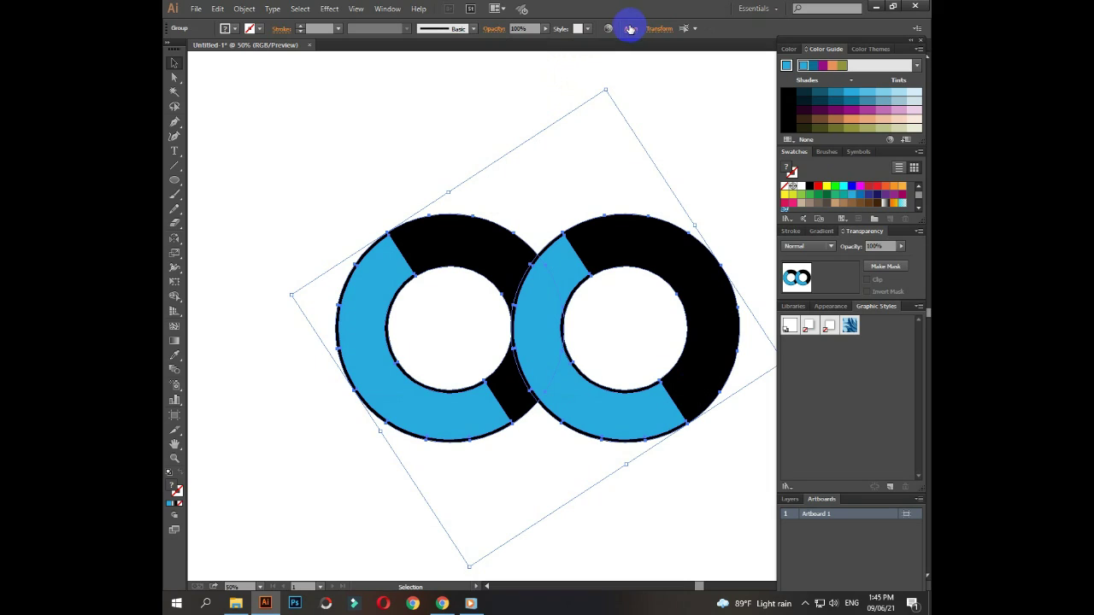
{"action": "left_click", "coordinate": [629, 31]}
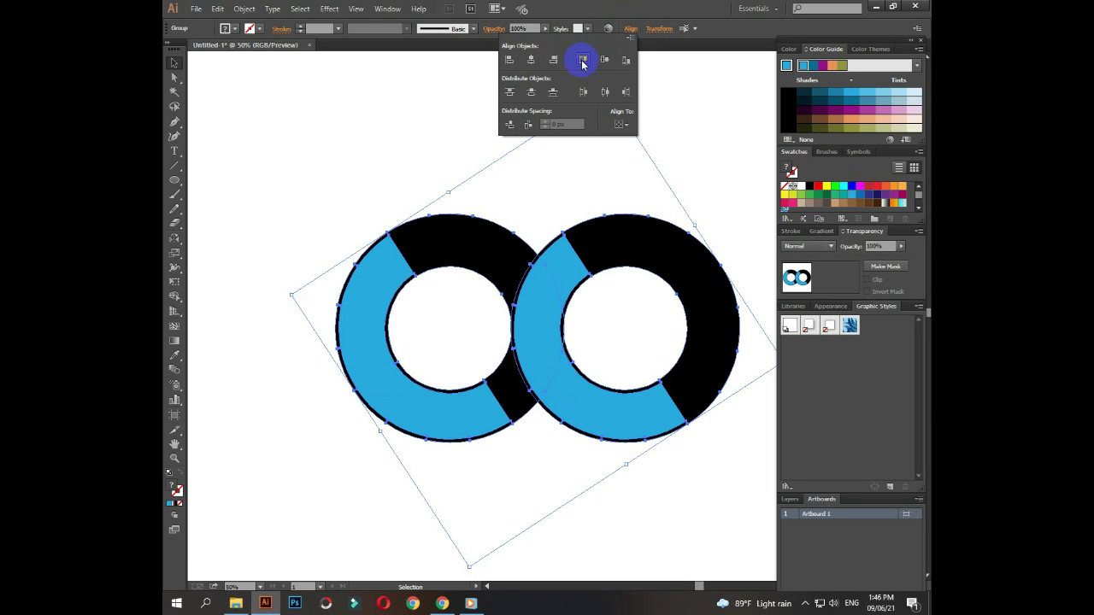
{"action": "left_click", "coordinate": [541, 191]}
{"action": "left_click", "coordinate": [544, 199]}
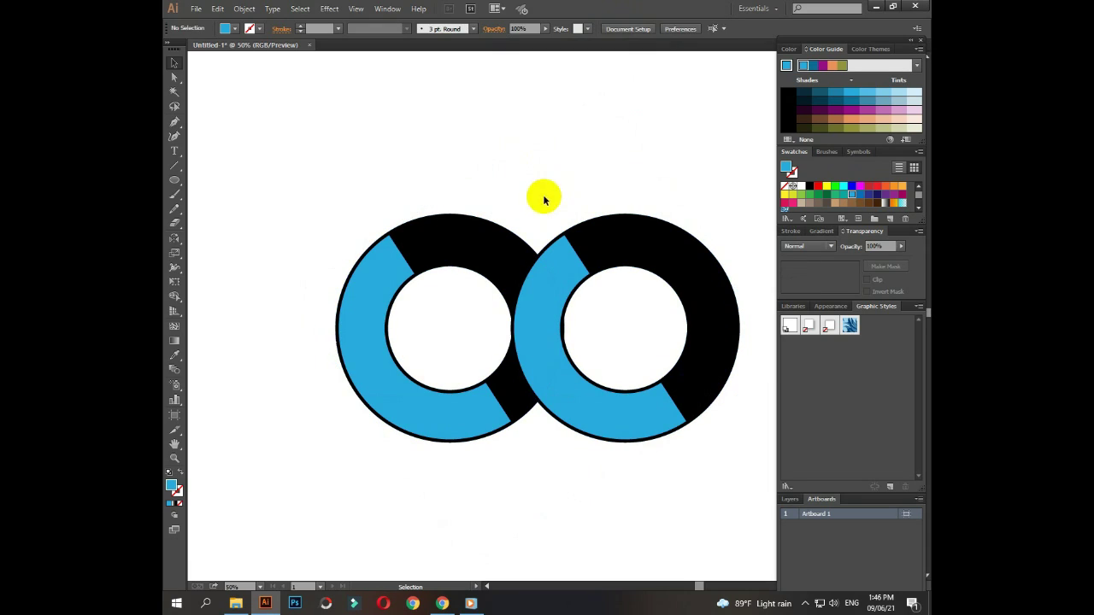
{"action": "left_click", "coordinate": [598, 262]}
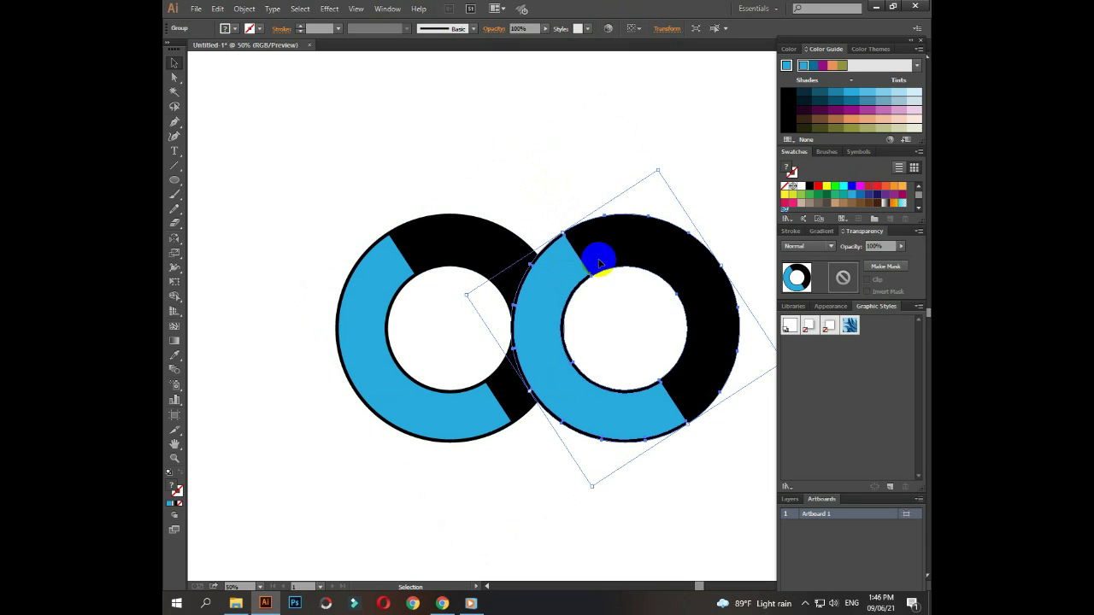
{"action": "left_click", "coordinate": [535, 193]}
{"action": "left_click", "coordinate": [557, 250]}
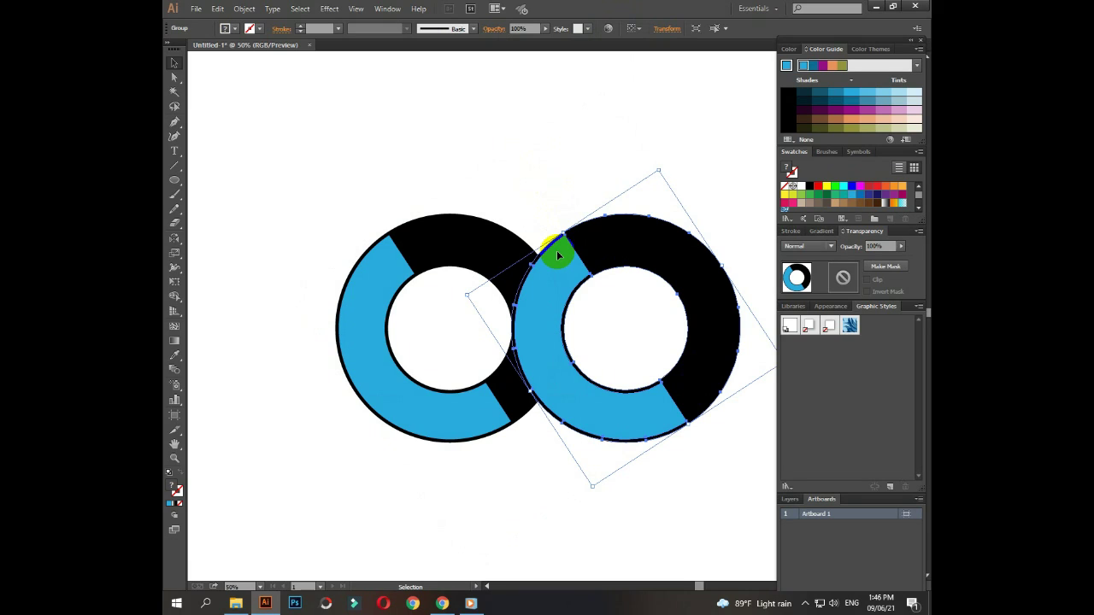
Step: Alt-drag a copy of the right ring into the middle between the two
{"action": "left_click_drag", "start_coordinate": [553, 281], "coordinate": [469, 273]}
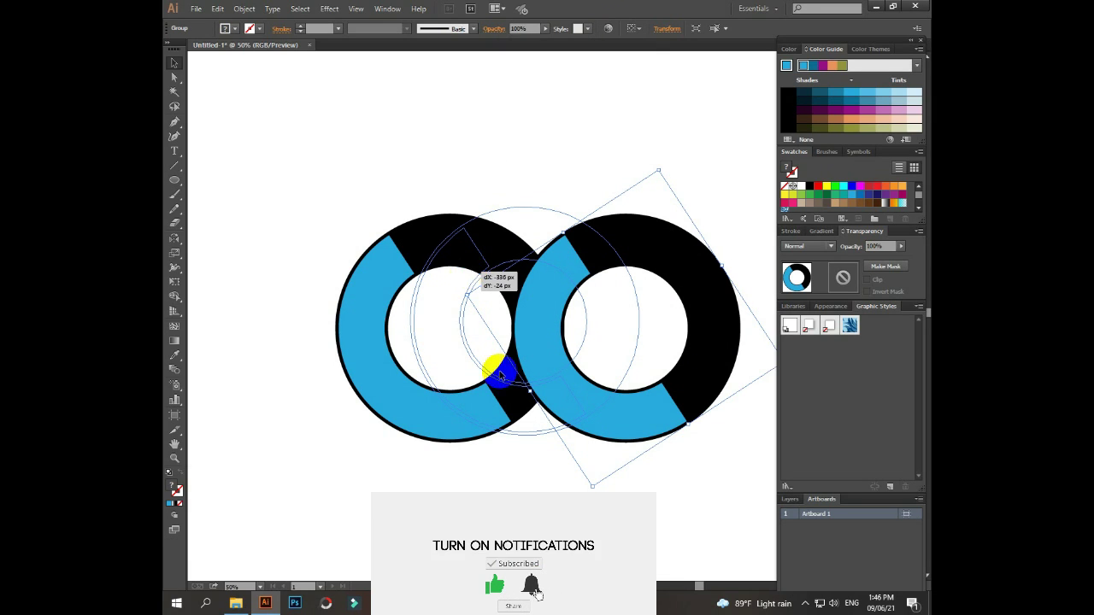
{"action": "left_click_drag", "start_coordinate": [469, 275], "coordinate": [470, 275]}
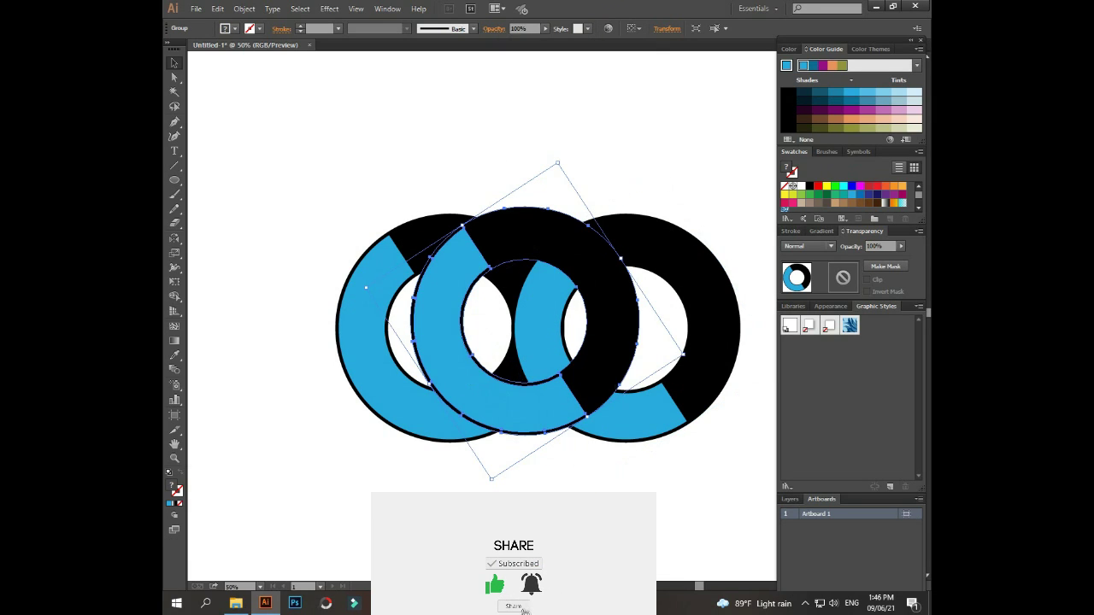
{"action": "left_click", "coordinate": [399, 418]}
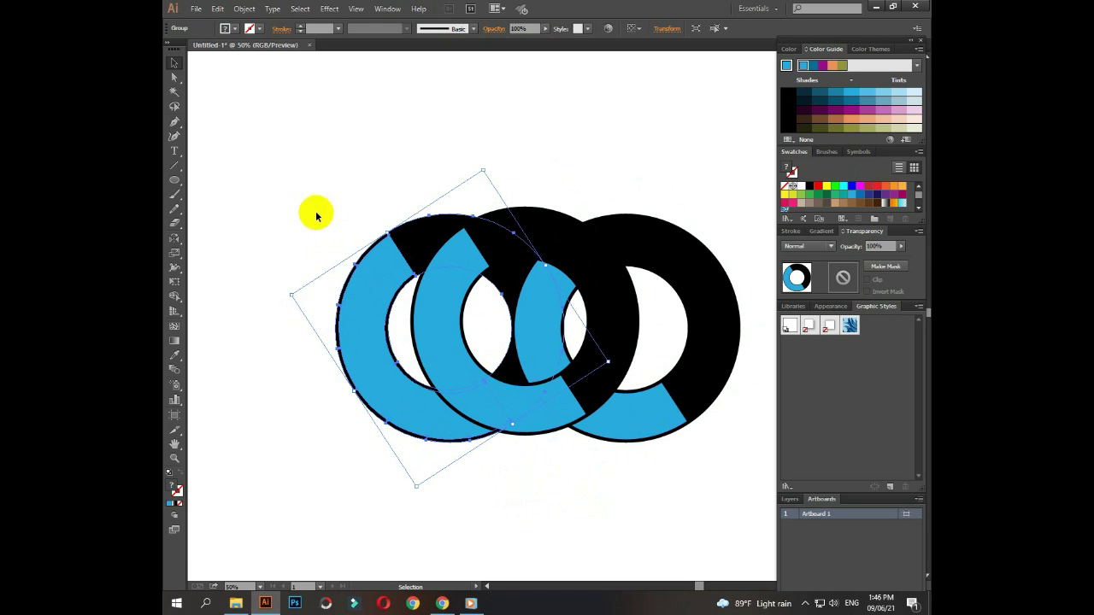
Step: Align the three rings' vertical centres
{"action": "left_click_drag", "start_coordinate": [313, 215], "coordinate": [643, 339]}
{"action": "left_click", "coordinate": [609, 30]}
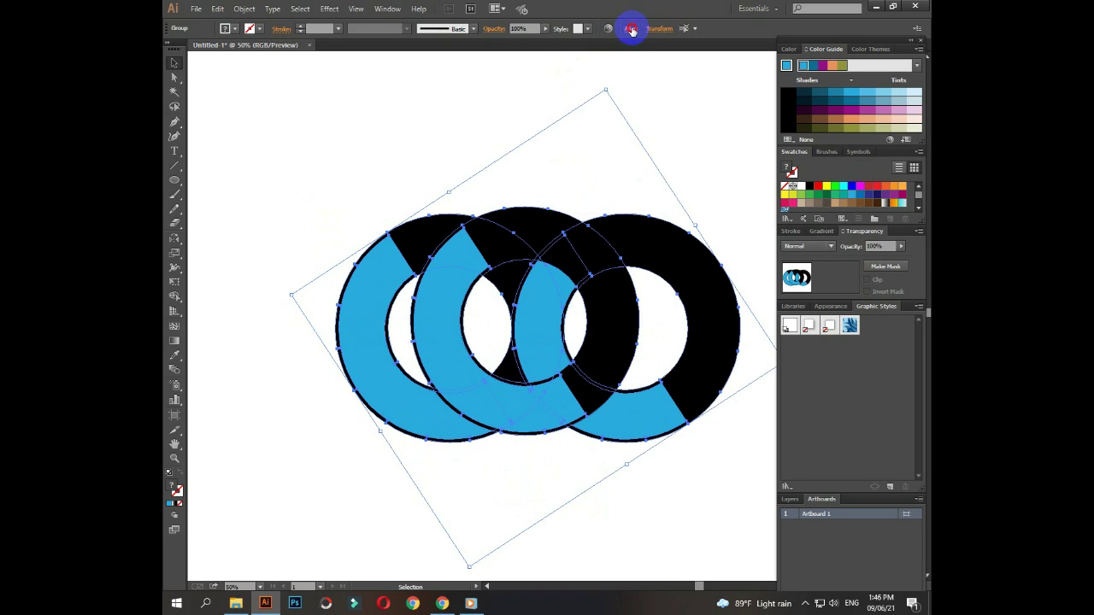
{"action": "left_click", "coordinate": [631, 29]}
{"action": "left_click", "coordinate": [606, 61]}
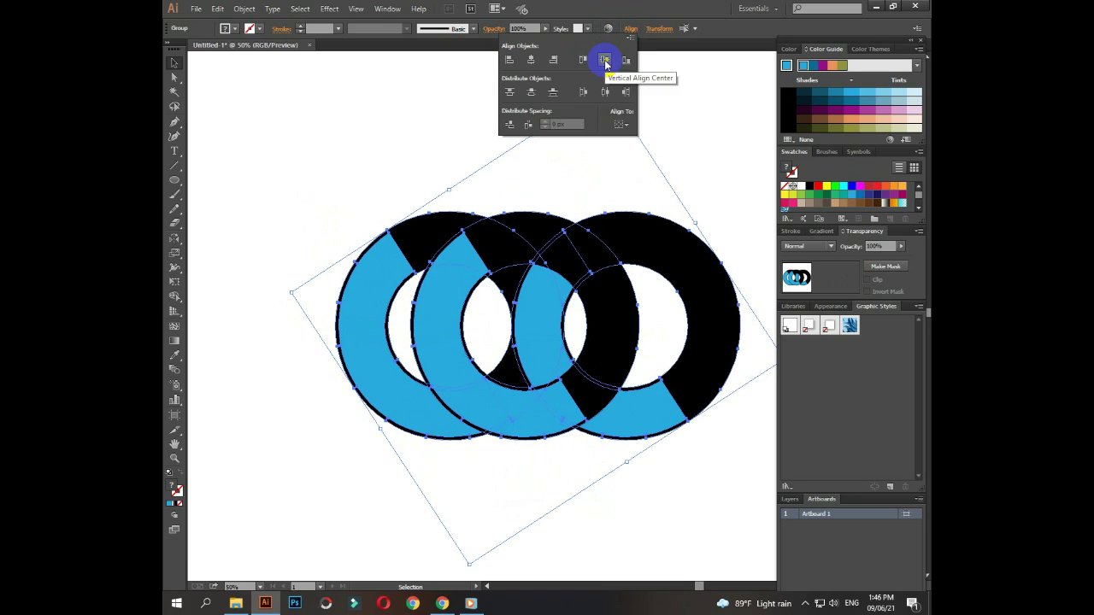
{"action": "left_click", "coordinate": [560, 174]}
{"action": "left_click", "coordinate": [559, 170]}
Step: Group the left, middle and right rings together
{"action": "left_click", "coordinate": [420, 244]}
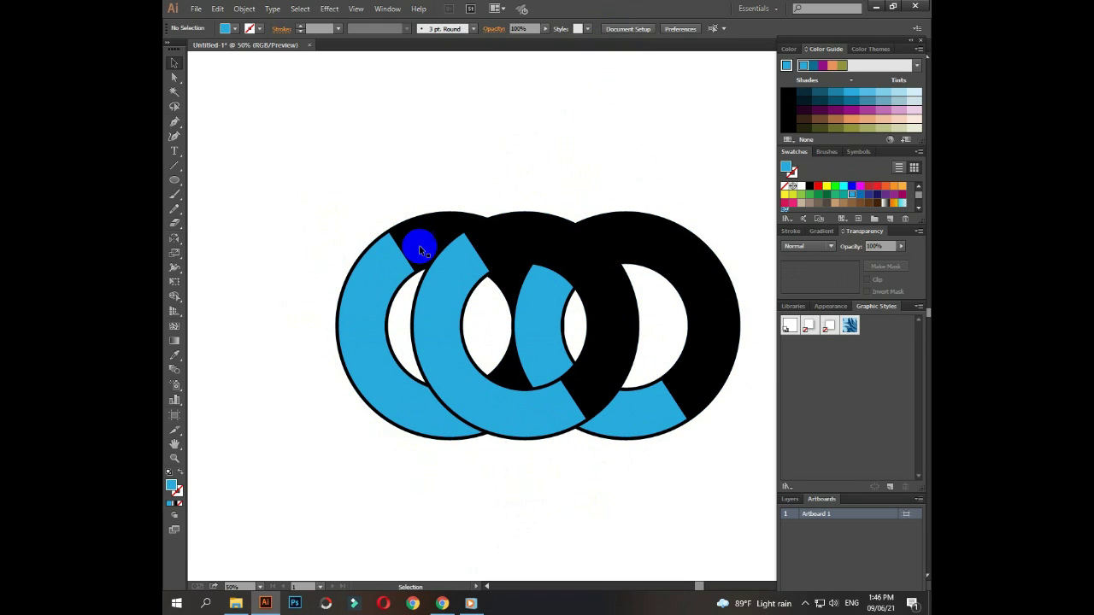
{"action": "left_click", "coordinate": [637, 244], "text": "shift"}
{"action": "left_click", "coordinate": [665, 243], "text": "shift"}
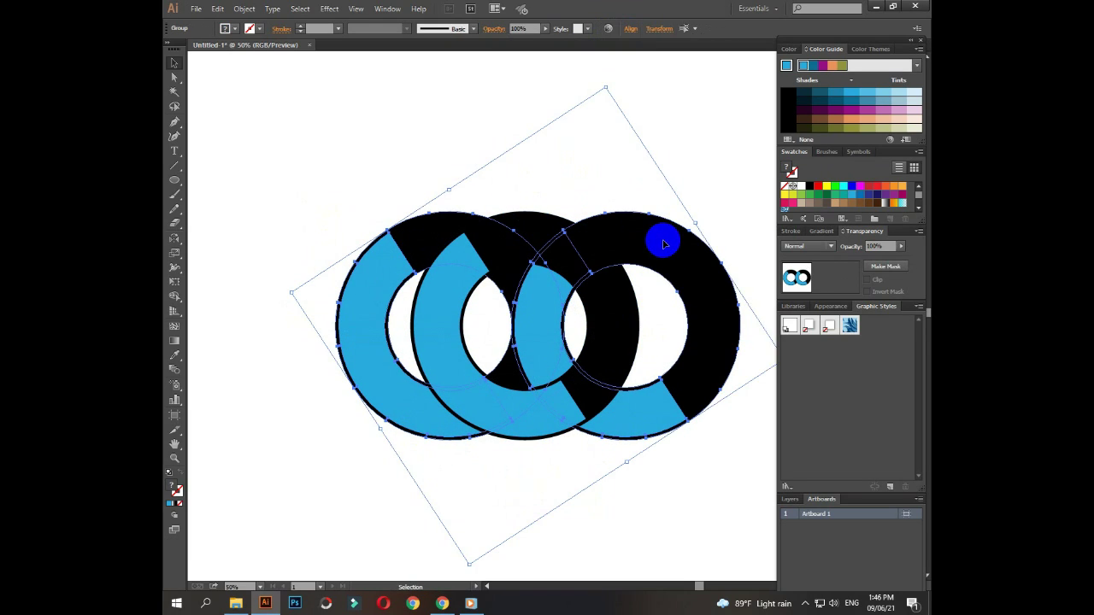
{"action": "right_click", "coordinate": [665, 244]}
{"action": "left_click", "coordinate": [693, 296]}
{"action": "left_click", "coordinate": [519, 178]}
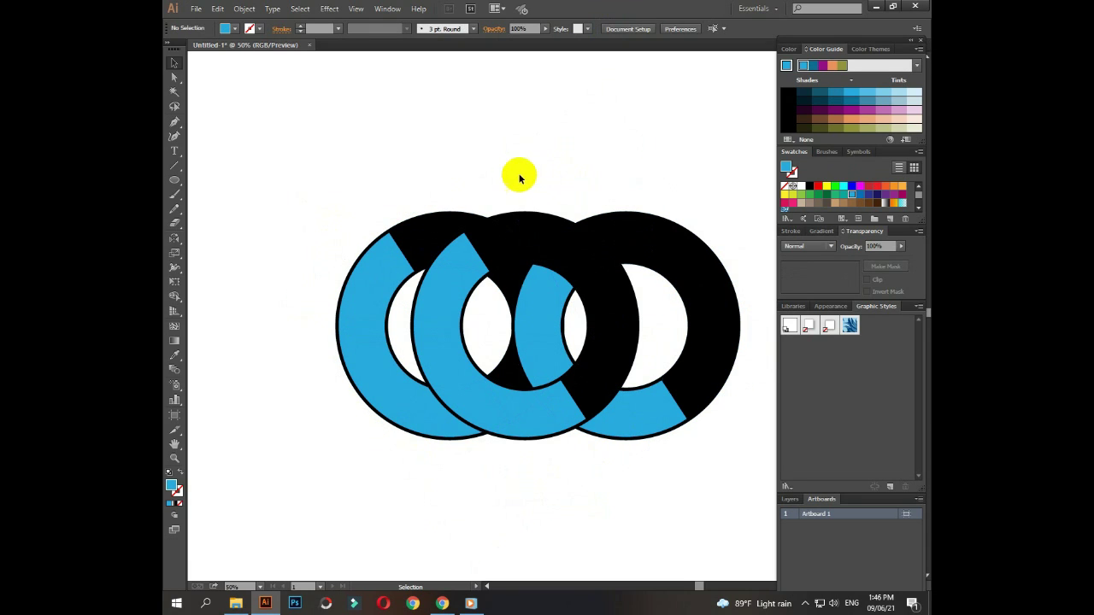
Step: Align the ring group's horizontal centre
{"action": "left_click", "coordinate": [560, 252]}
{"action": "left_click", "coordinate": [629, 28]}
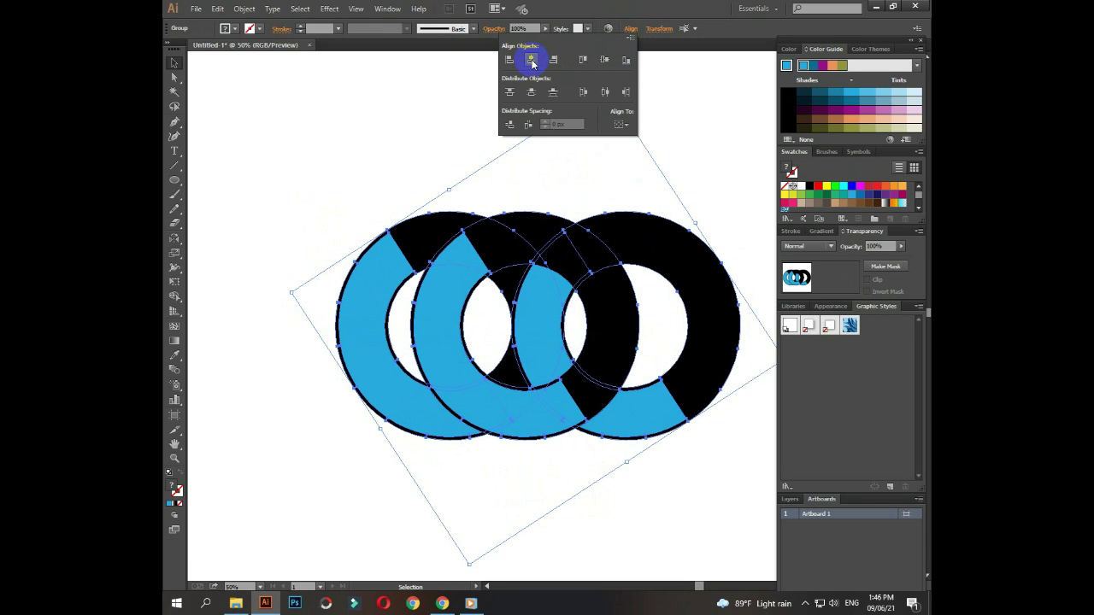
{"action": "left_click", "coordinate": [531, 59]}
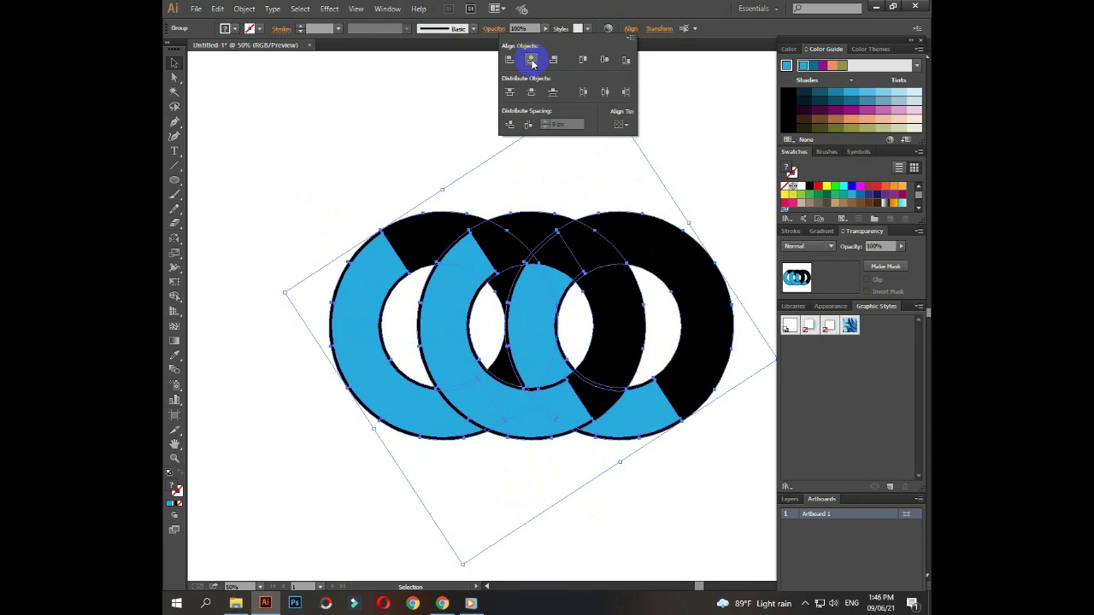
{"action": "left_click", "coordinate": [672, 157]}
{"action": "left_click", "coordinate": [672, 157]}
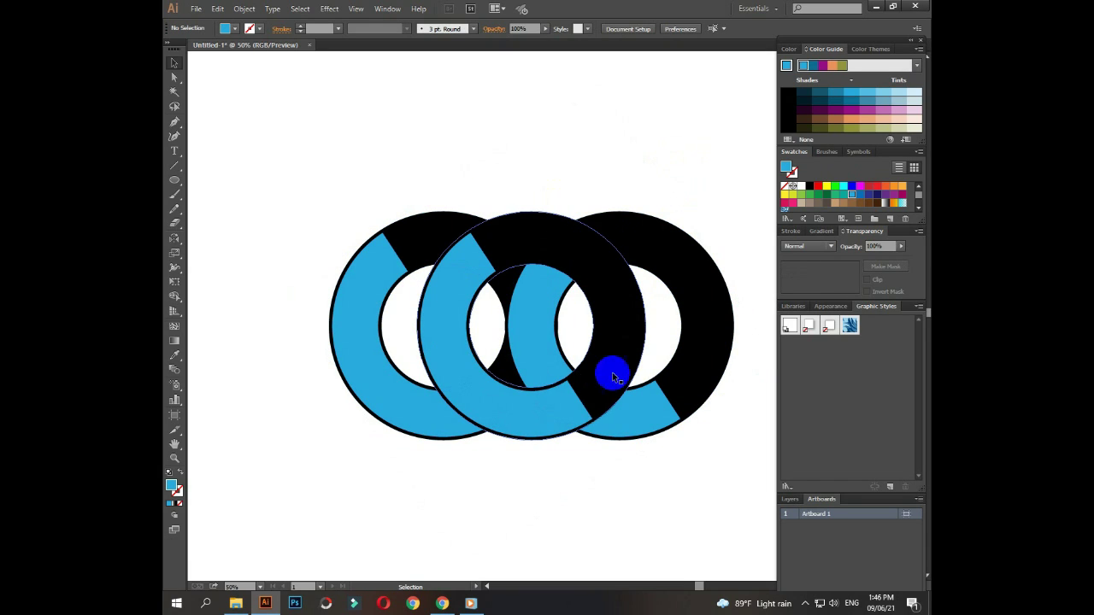
Step: Ungroup the three-ring group
{"action": "left_click_drag", "start_coordinate": [586, 428], "coordinate": [550, 440]}
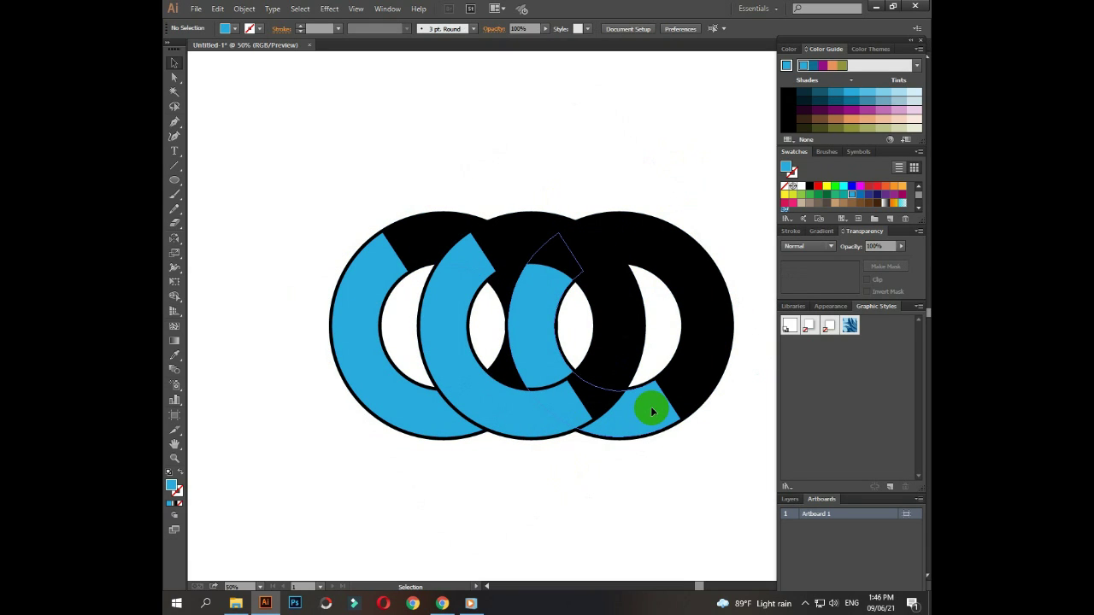
{"action": "left_click", "coordinate": [651, 412]}
{"action": "left_click", "coordinate": [442, 340]}
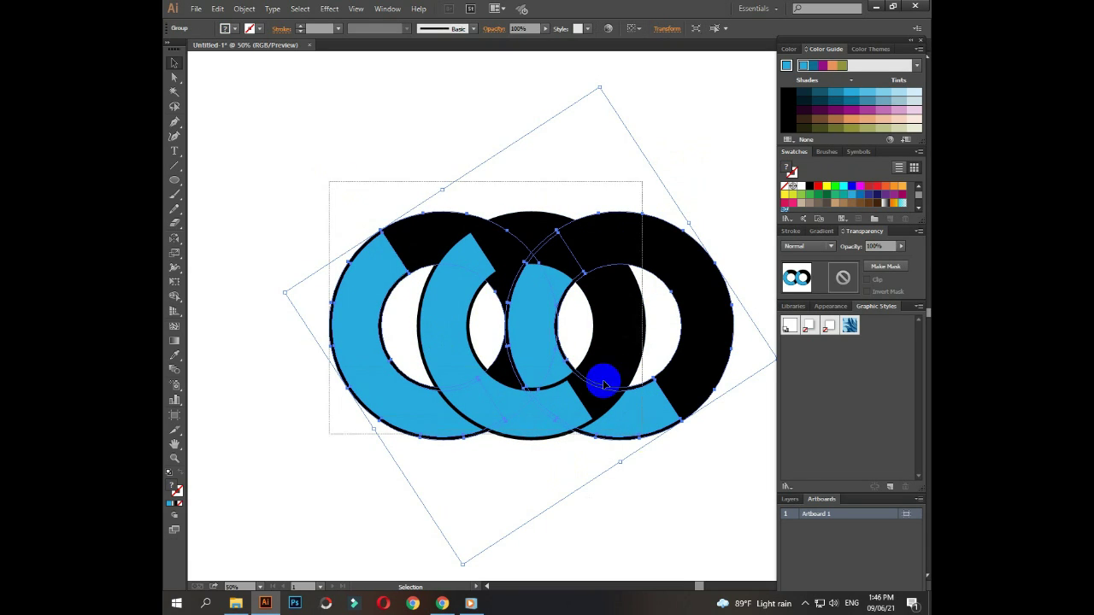
{"action": "right_click", "coordinate": [547, 317]}
{"action": "left_click", "coordinate": [584, 395]}
Step: Ungroup the right ring
{"action": "left_click", "coordinate": [556, 411]}
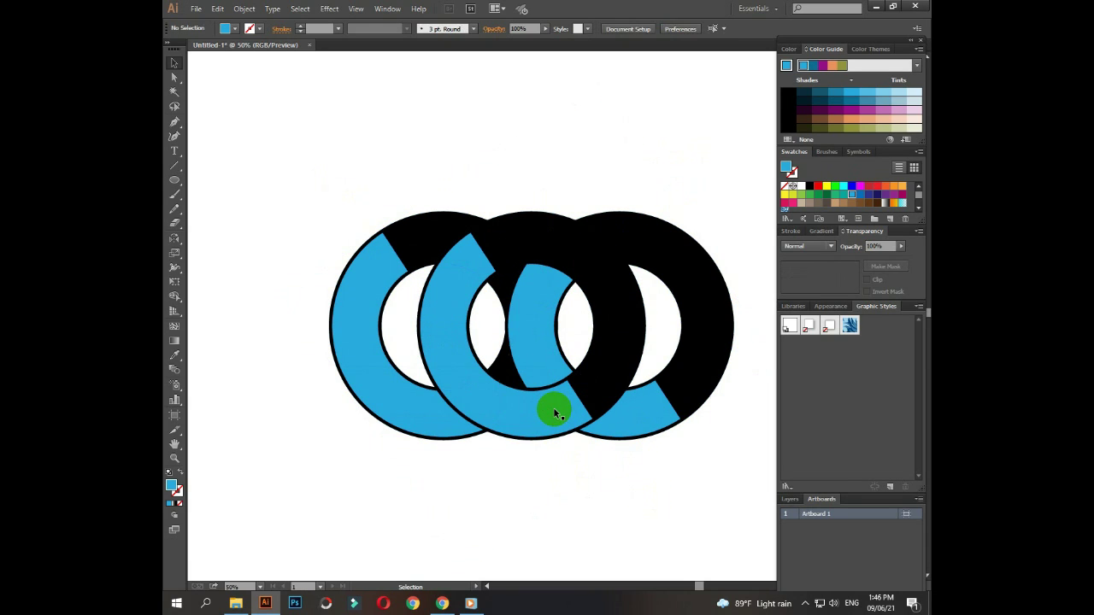
{"action": "left_click", "coordinate": [598, 391]}
{"action": "left_click", "coordinate": [657, 396]}
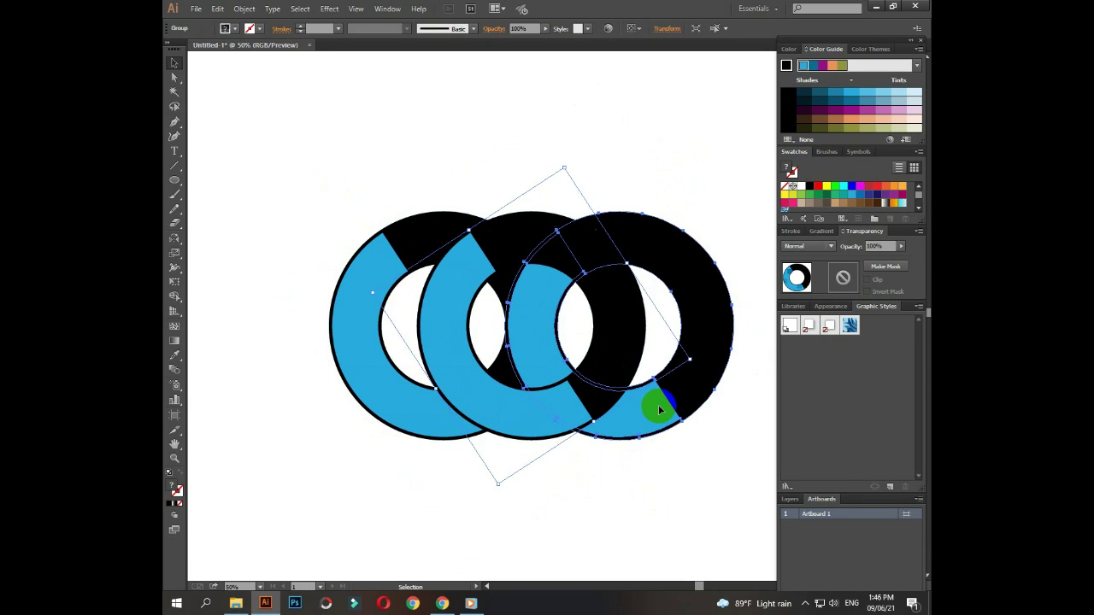
{"action": "right_click", "coordinate": [684, 384]}
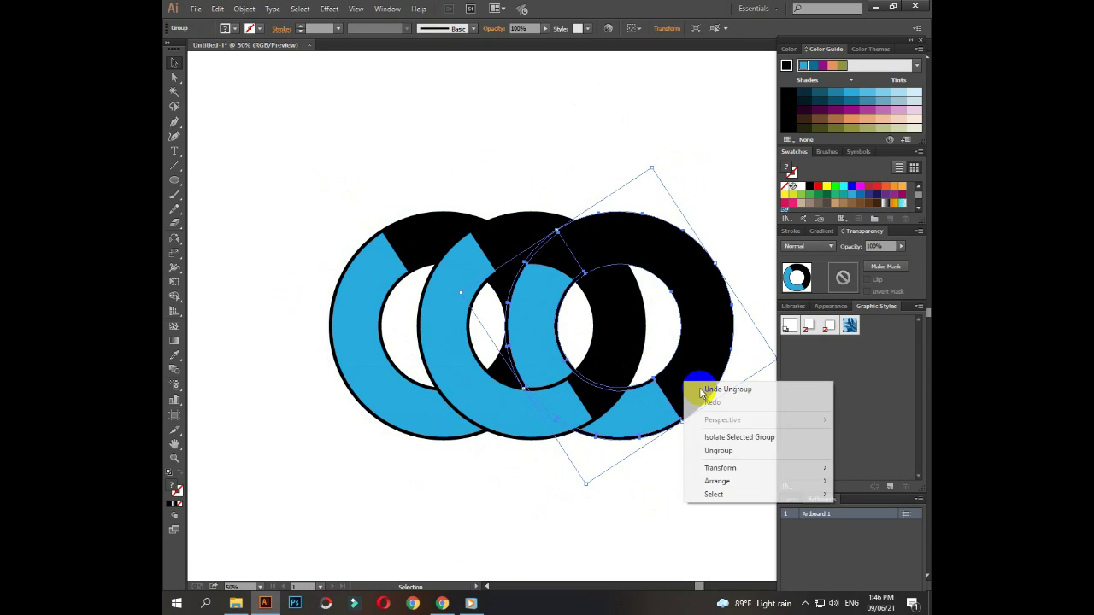
{"action": "left_click", "coordinate": [709, 450]}
{"action": "left_click", "coordinate": [440, 420]}
Step: Ungroup the left ring as well
{"action": "left_click", "coordinate": [440, 421]}
{"action": "right_click", "coordinate": [436, 421]}
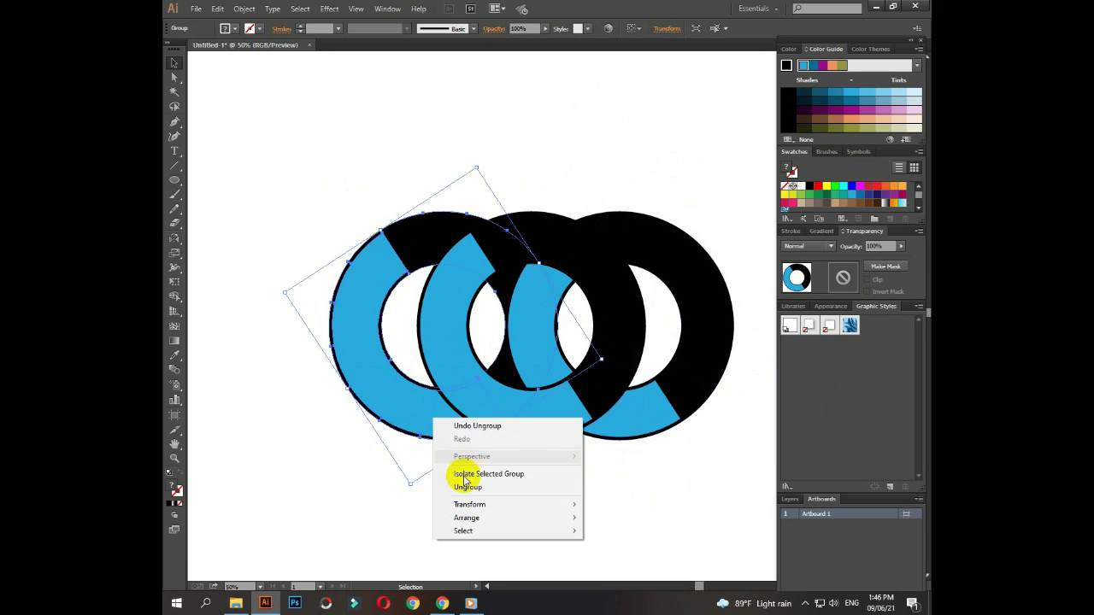
{"action": "left_click", "coordinate": [464, 486]}
{"action": "left_click", "coordinate": [530, 498]}
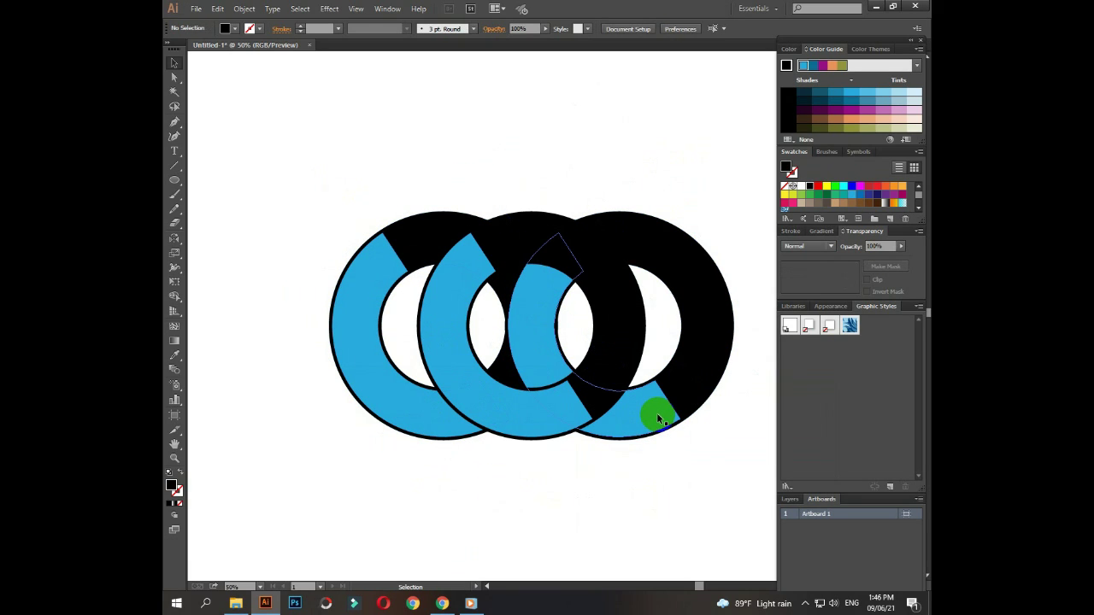
{"action": "left_click", "coordinate": [708, 385]}
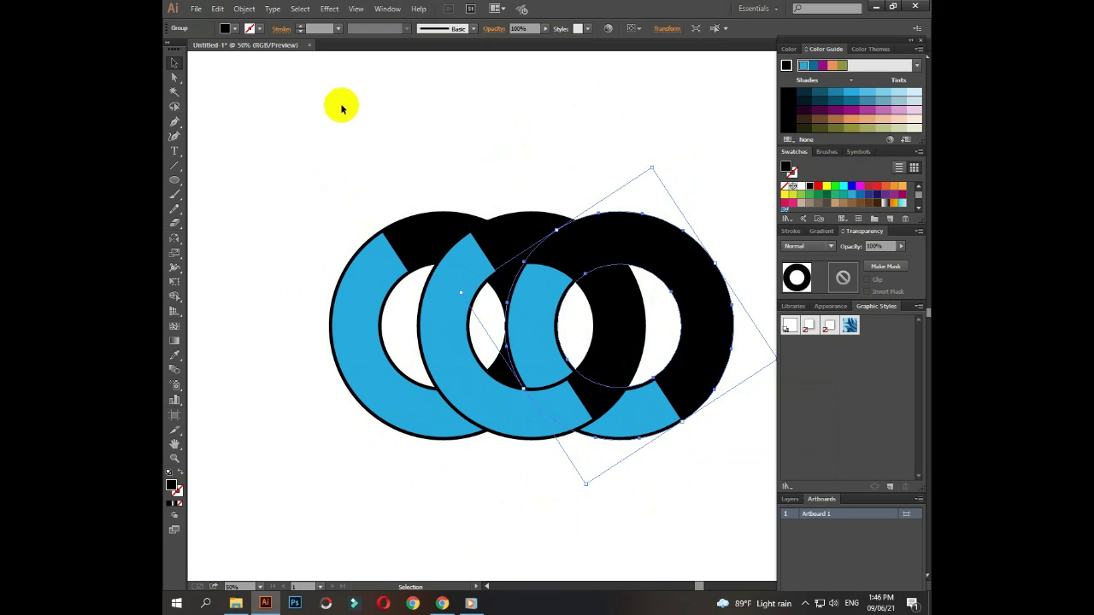
Step: Fill the right ring's black part with a dark gray swatch
{"action": "left_click", "coordinate": [235, 32]}
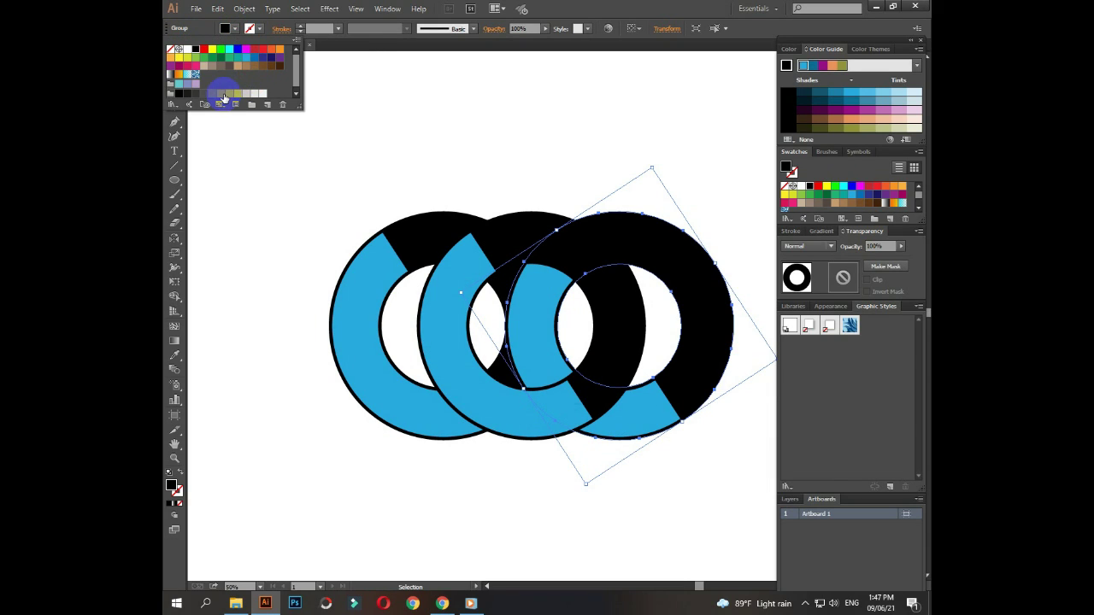
{"action": "left_click", "coordinate": [230, 95]}
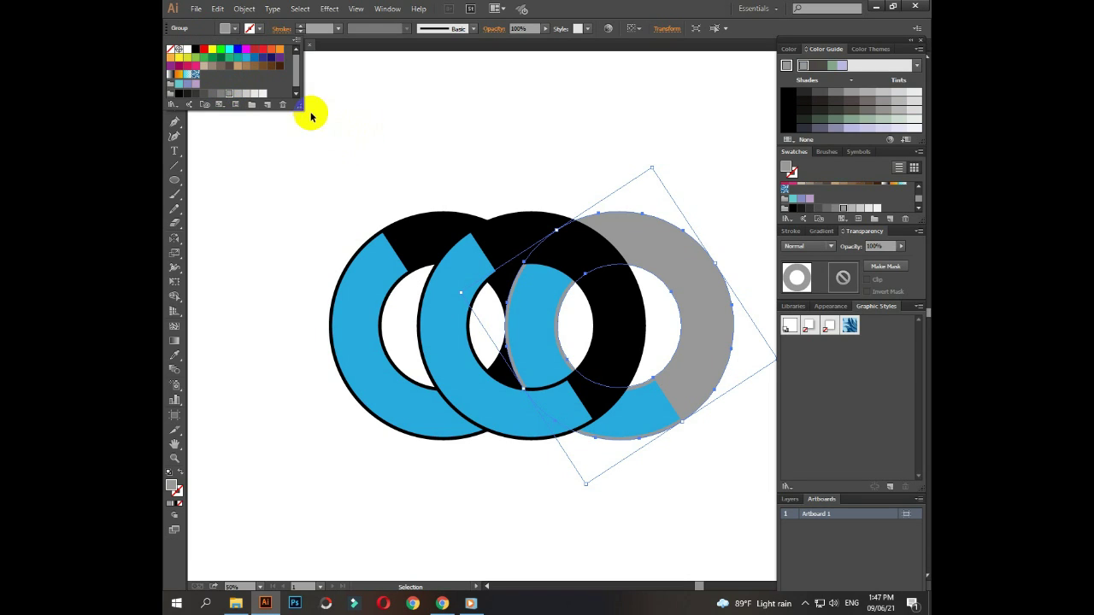
{"action": "left_click", "coordinate": [220, 94]}
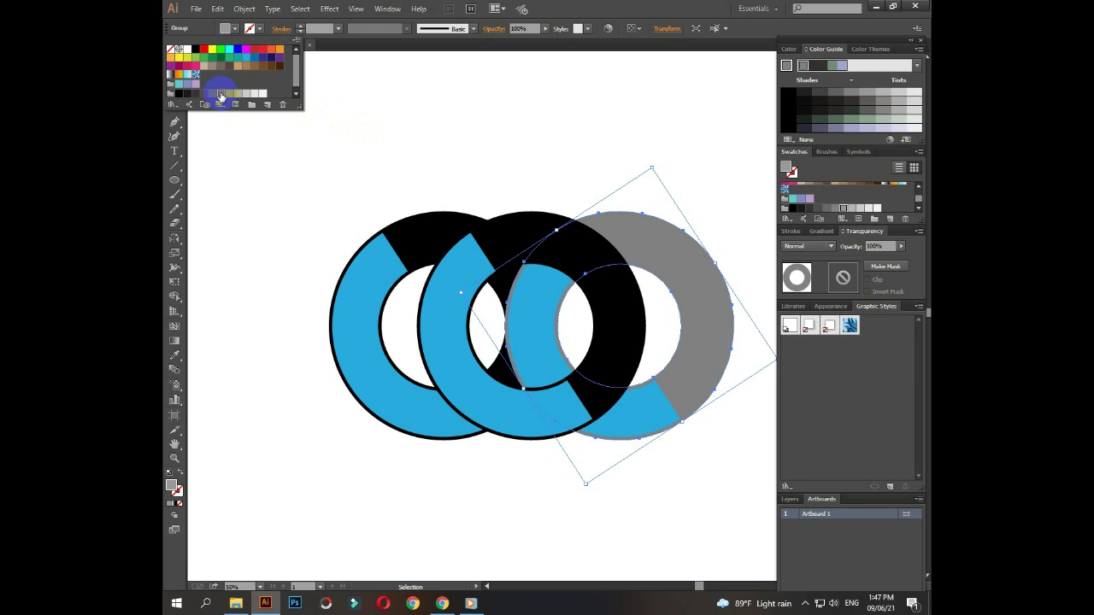
{"action": "left_click", "coordinate": [420, 131]}
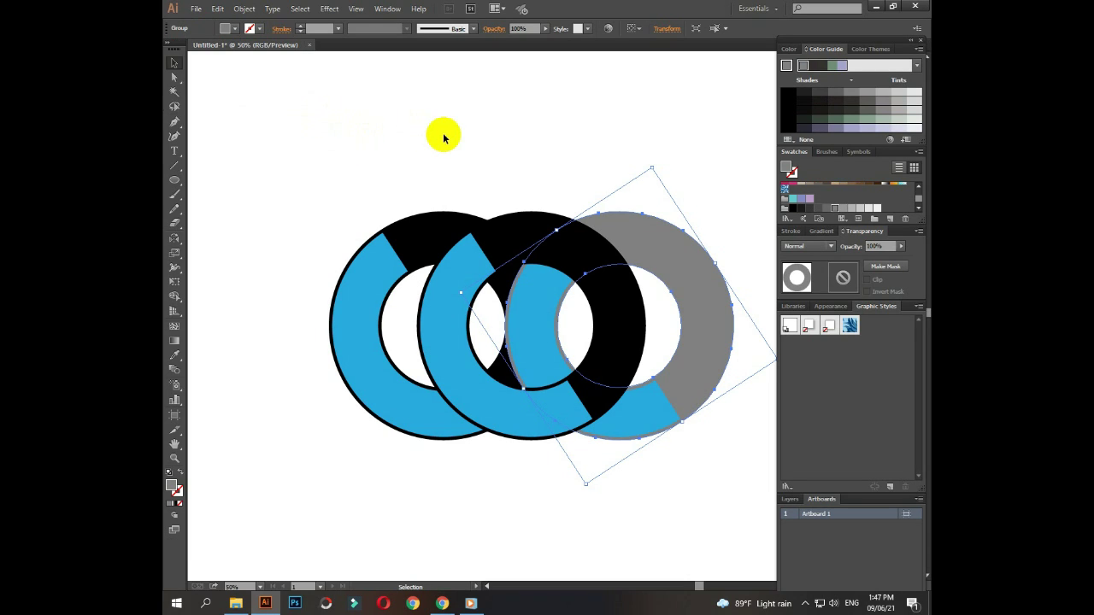
Step: Fill the middle ring's black part with the red swatch
{"action": "left_click", "coordinate": [522, 236]}
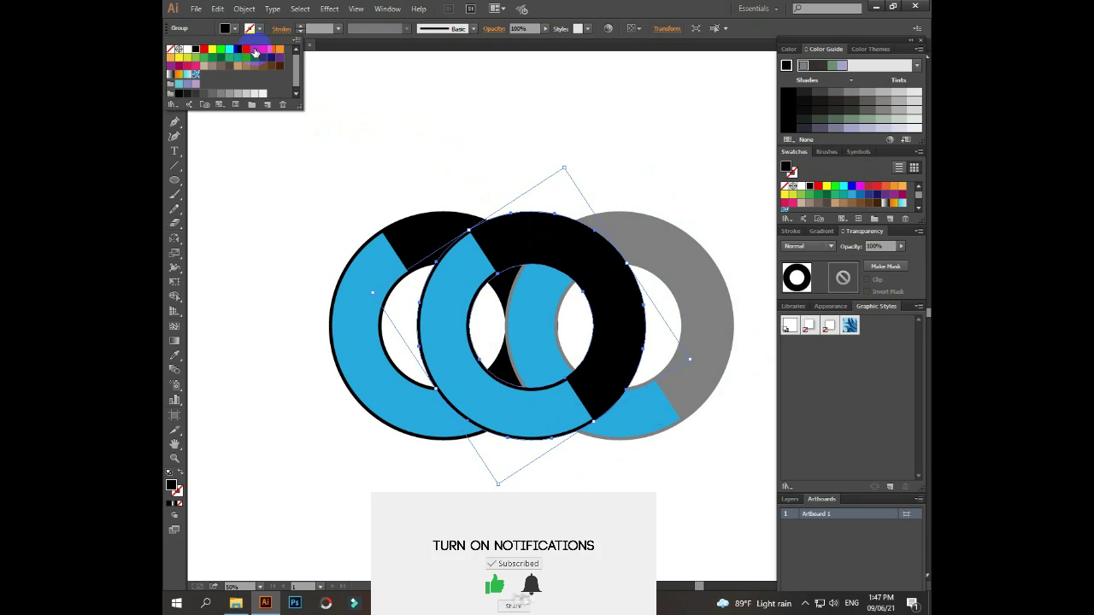
{"action": "left_click", "coordinate": [253, 51]}
{"action": "left_click", "coordinate": [398, 126]}
{"action": "left_click", "coordinate": [426, 226]}
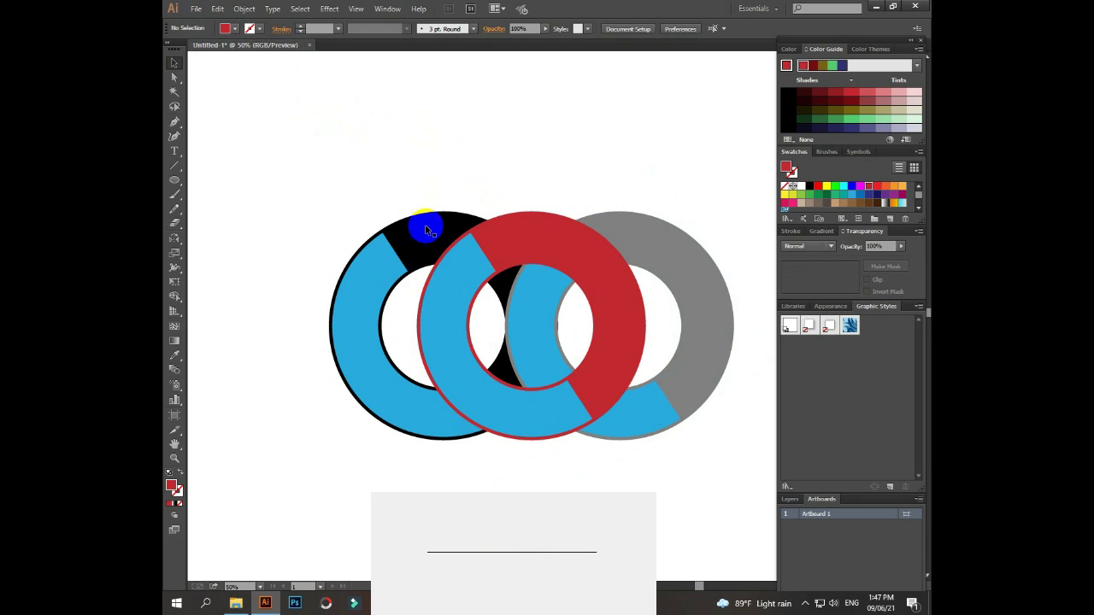
Step: Give the left ring a navy fill, deepened in the Color Picker
{"action": "left_click", "coordinate": [228, 29]}
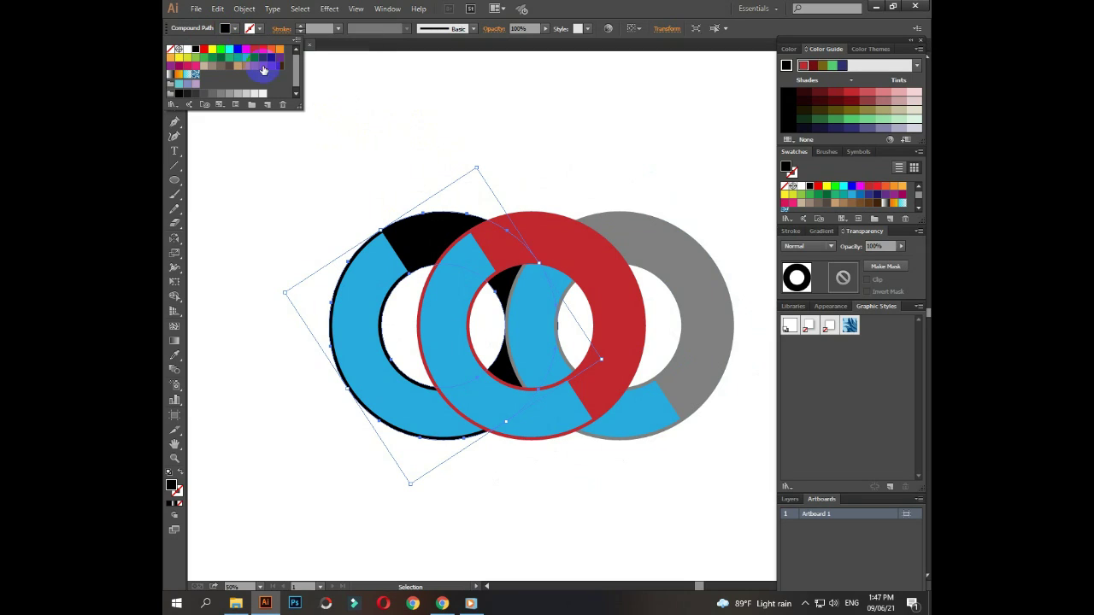
{"action": "left_click", "coordinate": [271, 59]}
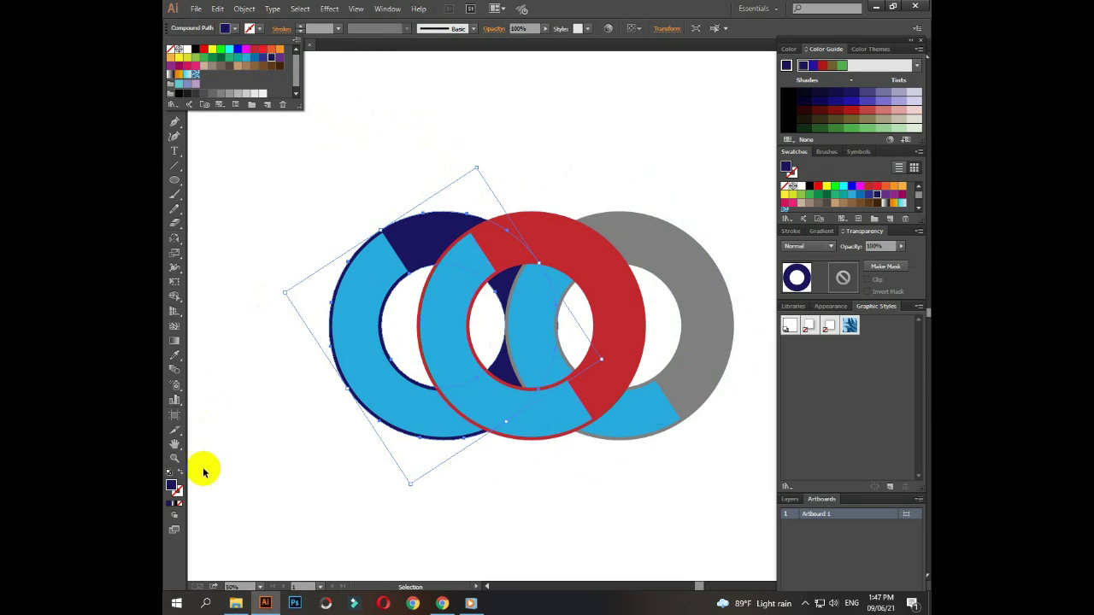
{"action": "double_click", "coordinate": [172, 486]}
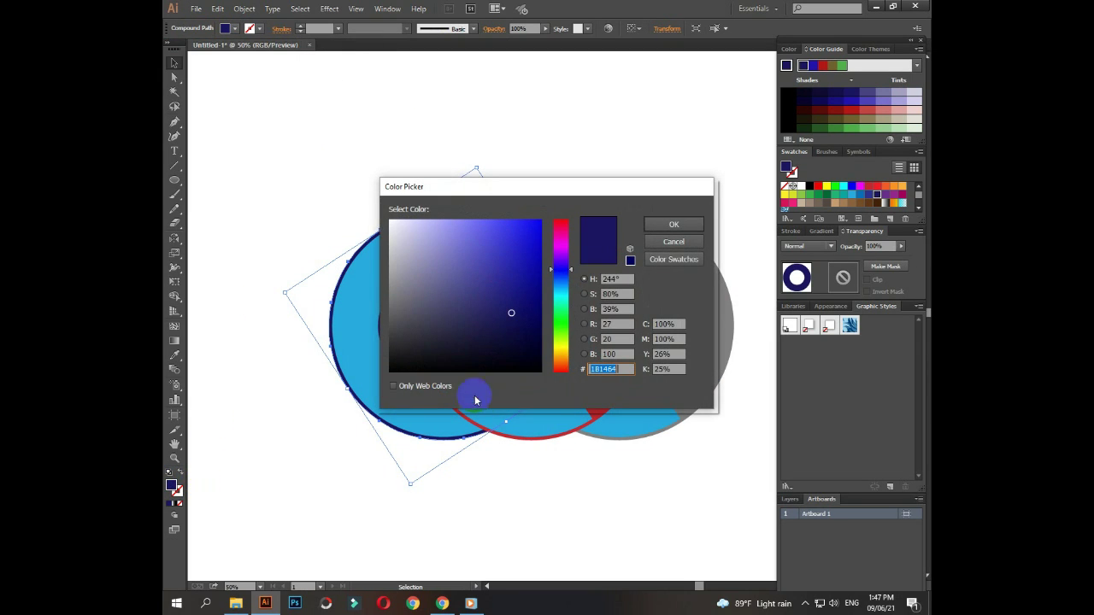
{"action": "left_click", "coordinate": [532, 315]}
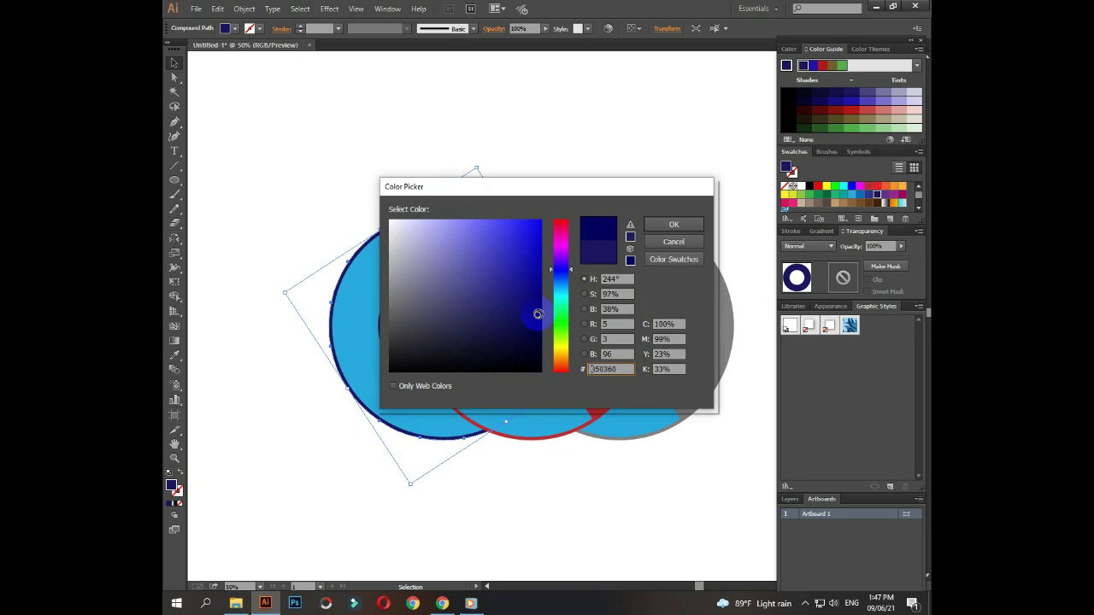
{"action": "left_click_drag", "start_coordinate": [538, 188], "coordinate": [574, 302]}
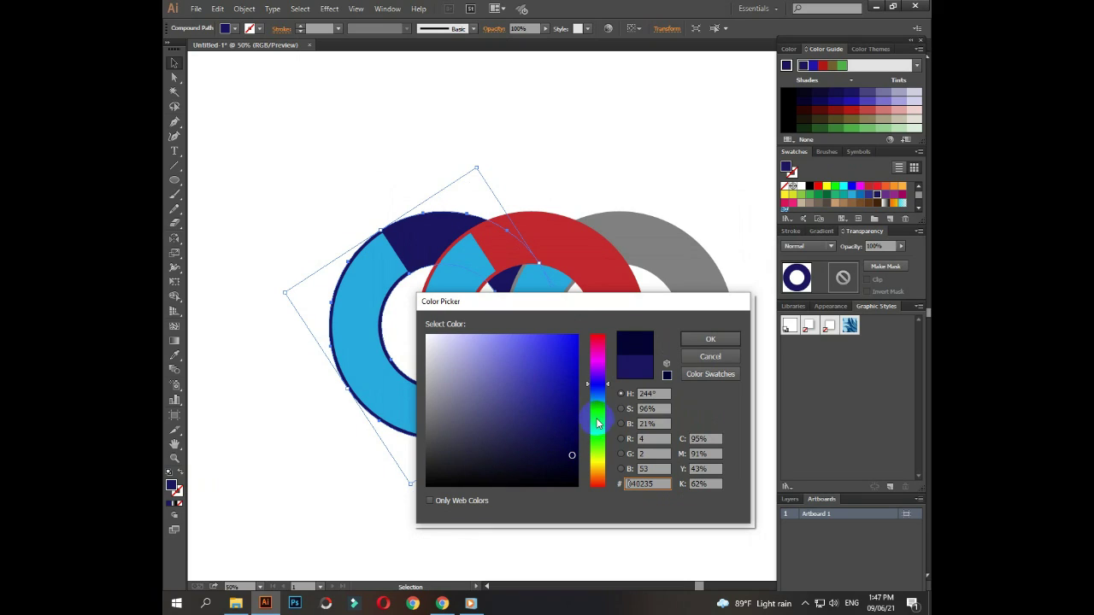
{"action": "left_click", "coordinate": [609, 387]}
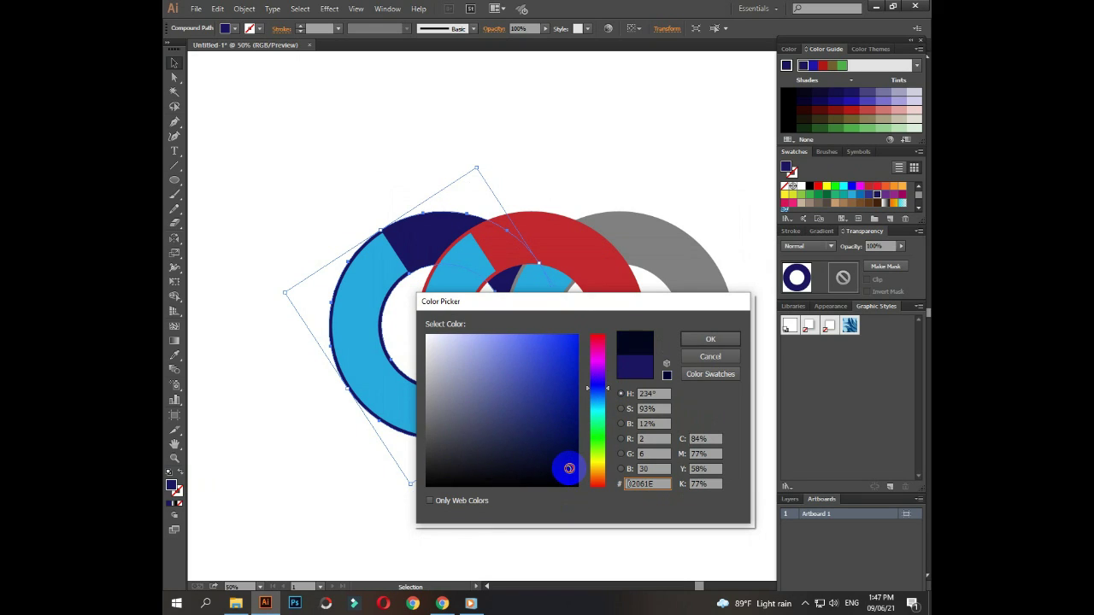
{"action": "left_click", "coordinate": [696, 339]}
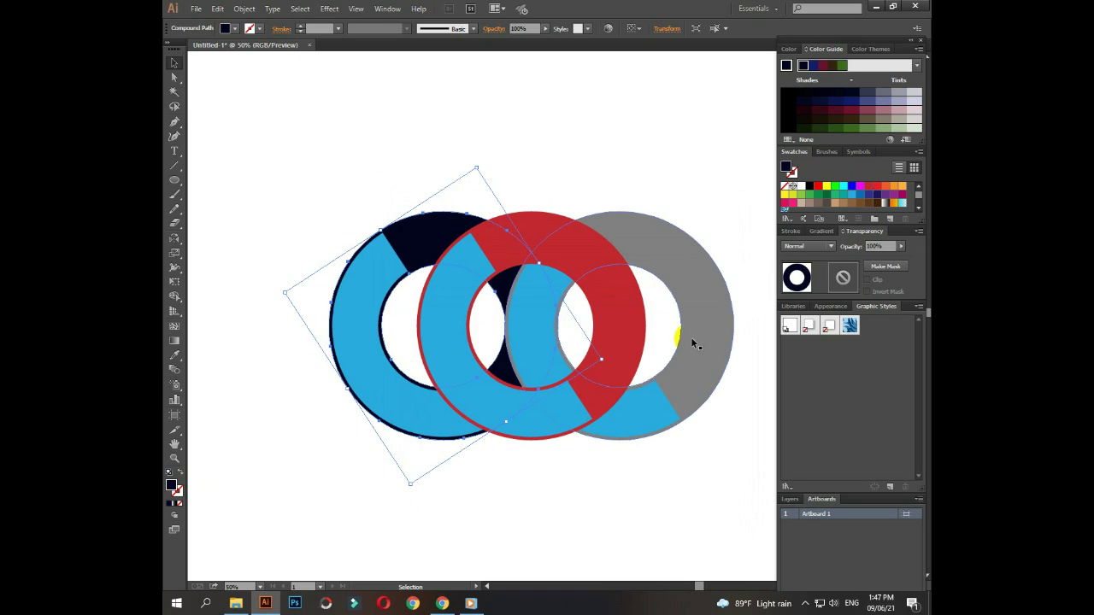
{"action": "left_click", "coordinate": [423, 231]}
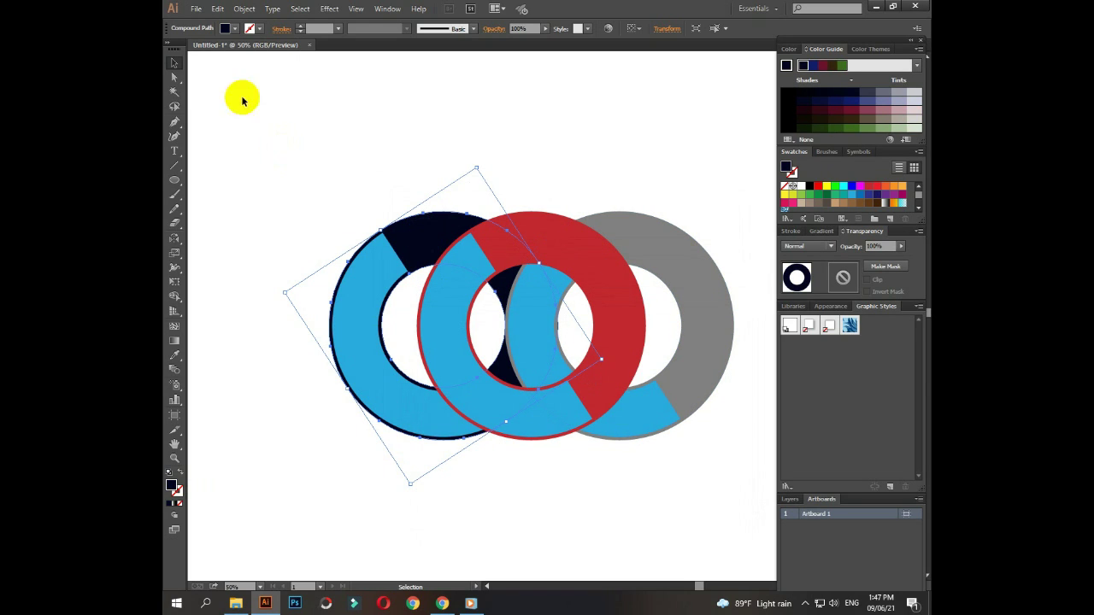
Step: Reapply the navy swatch, darken it to very dark navy, then zoom in on the rings
{"action": "left_click", "coordinate": [226, 29]}
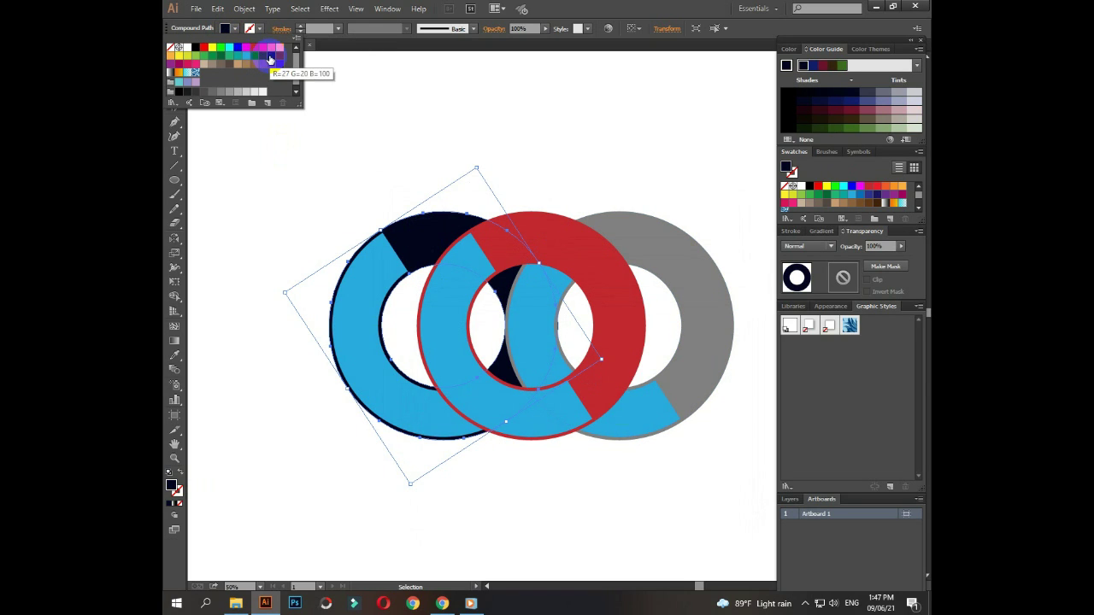
{"action": "left_click", "coordinate": [272, 58]}
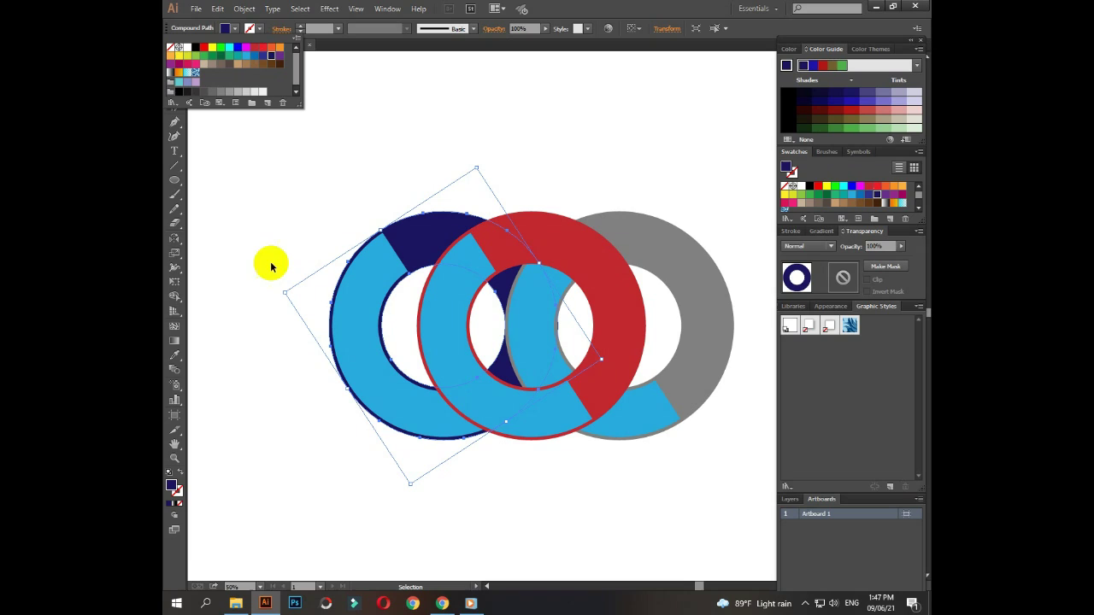
{"action": "double_click", "coordinate": [171, 485]}
{"action": "left_click", "coordinate": [567, 434]}
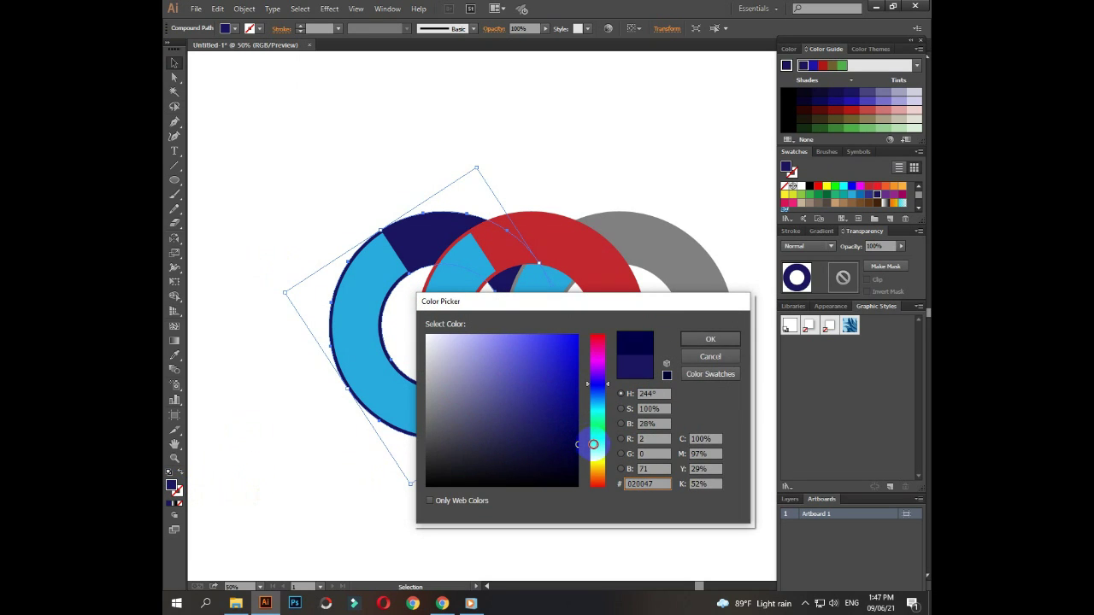
{"action": "left_click", "coordinate": [704, 341]}
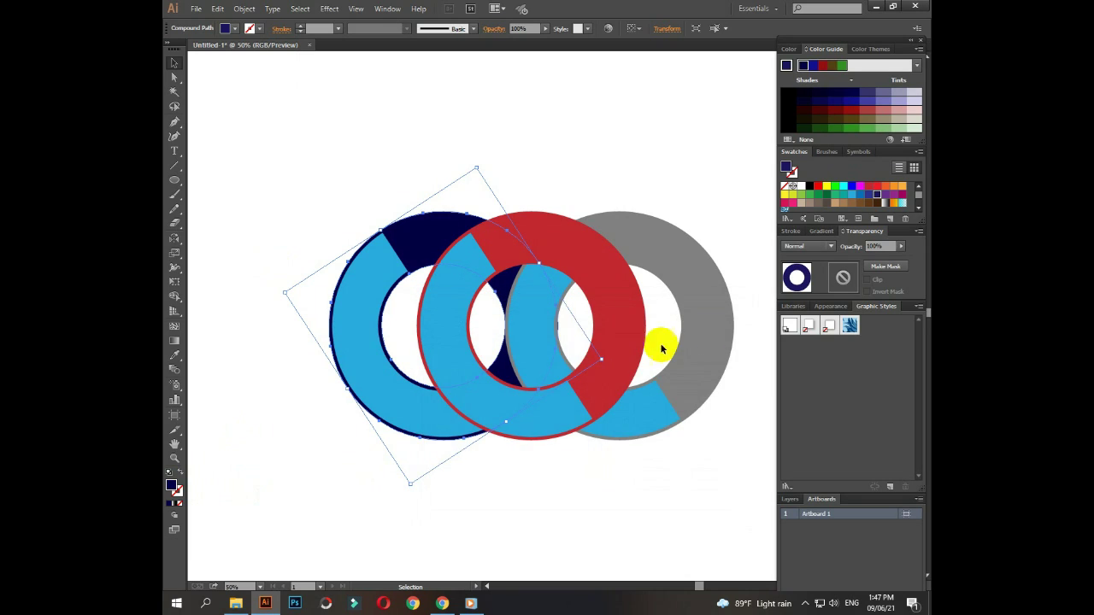
{"action": "left_click", "coordinate": [320, 173]}
{"action": "key", "text": "ctrl+plus"}
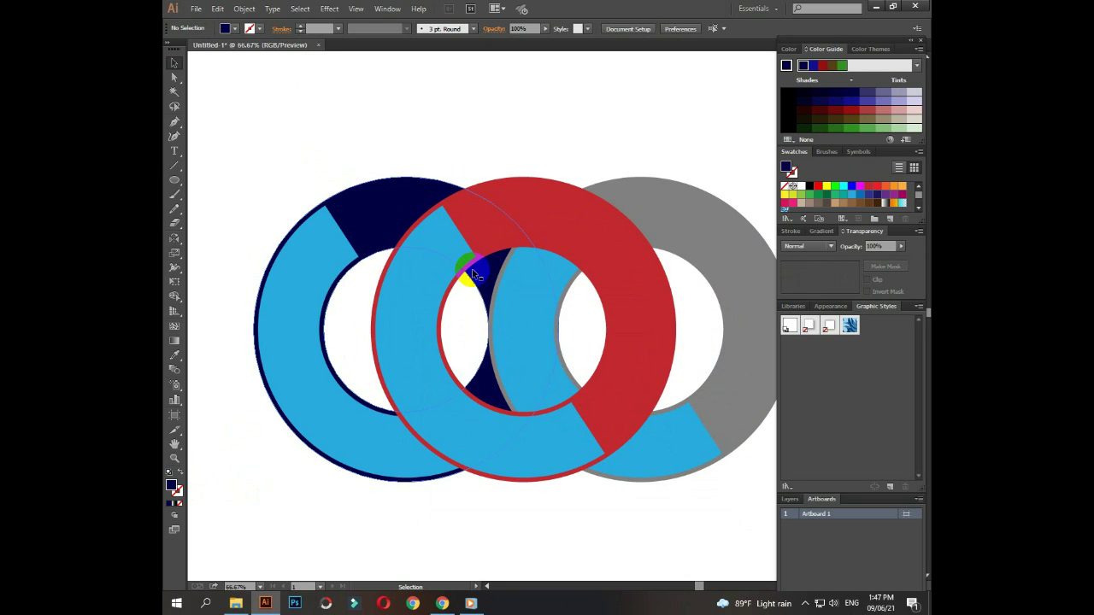
{"action": "left_click_drag", "start_coordinate": [487, 271], "coordinate": [505, 238]}
Step: Fill the blue pieces of the left, middle and right rings with white
{"action": "left_click", "coordinate": [315, 381]}
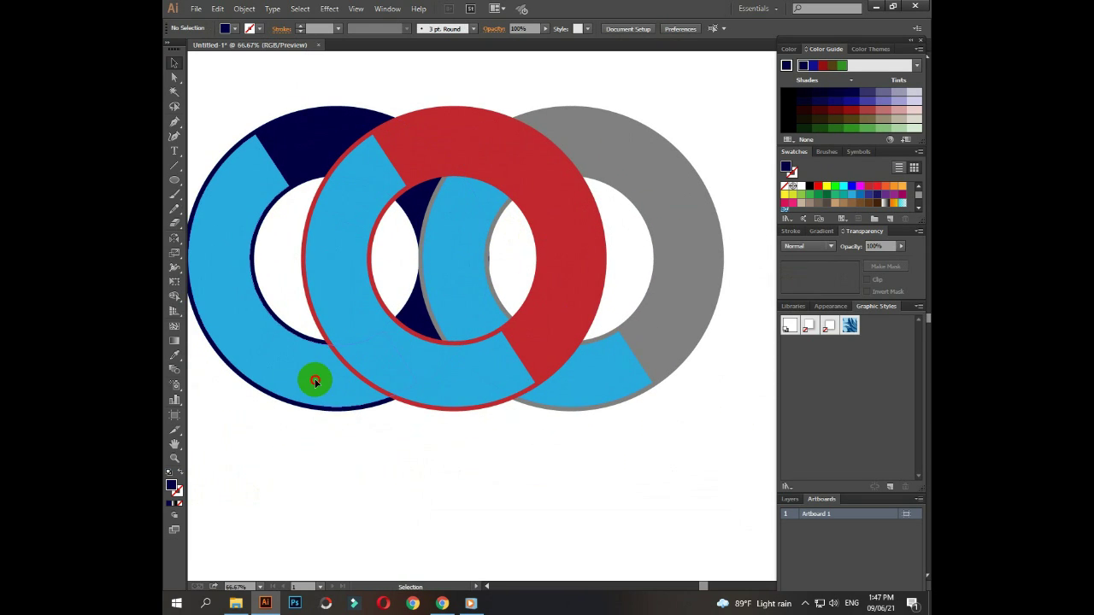
{"action": "left_click", "coordinate": [469, 377], "text": "shift"}
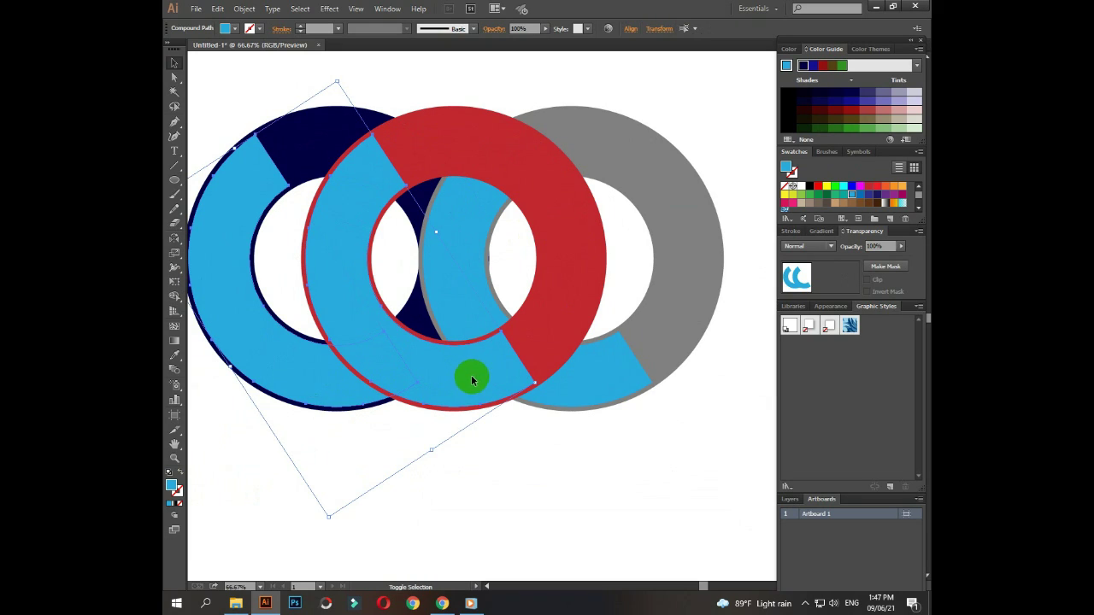
{"action": "left_click", "coordinate": [474, 222], "text": "shift"}
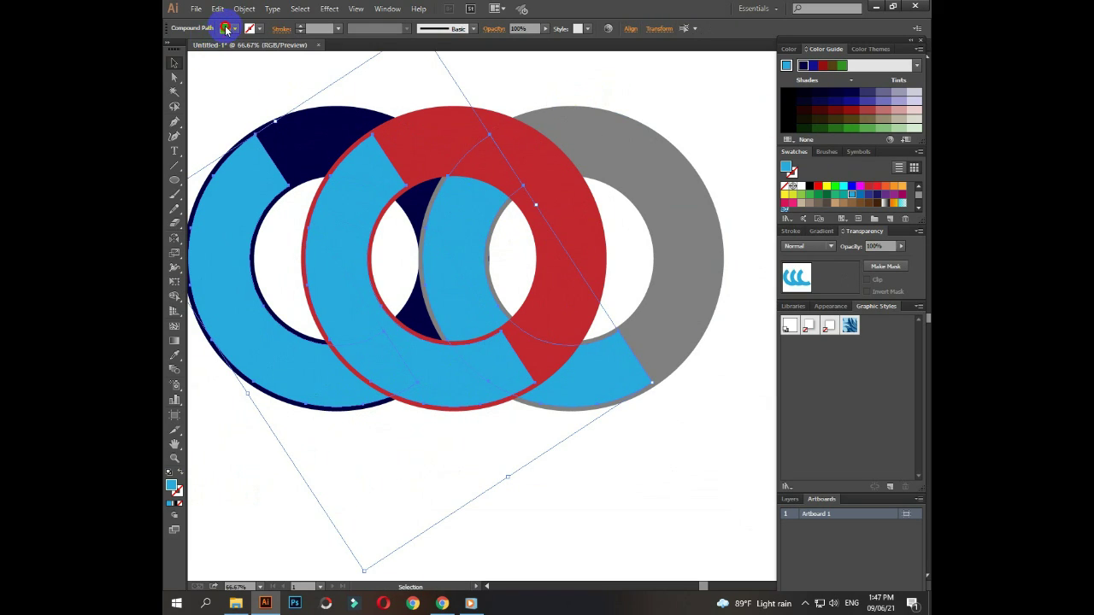
{"action": "left_click", "coordinate": [231, 28]}
{"action": "left_click", "coordinate": [188, 48]}
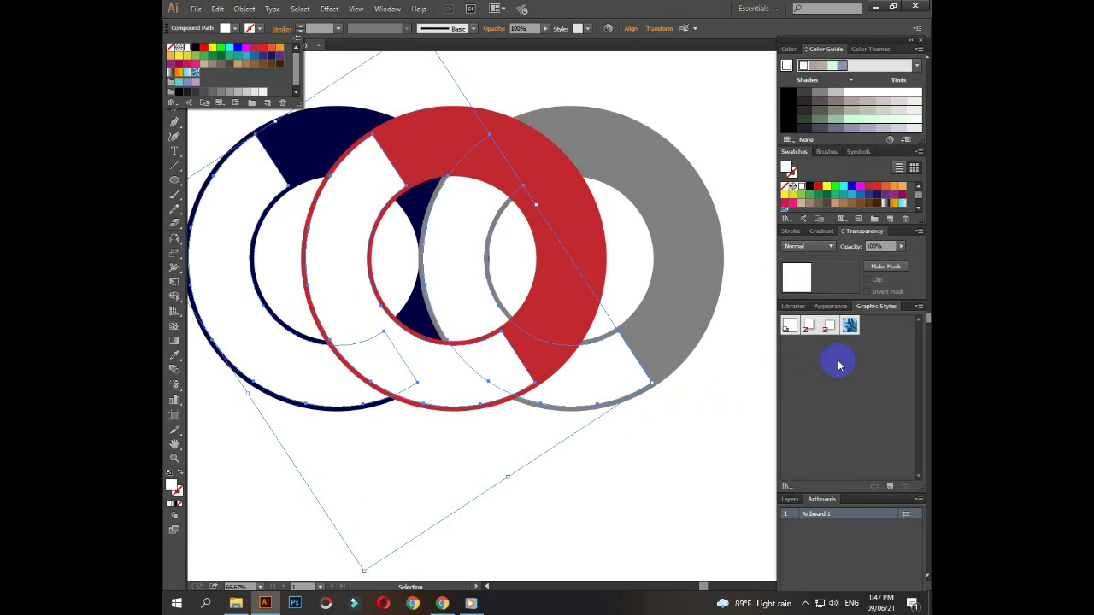
Step: Lower the white overlay pieces' opacity from 96% down to 26%, then deselect
{"action": "left_click", "coordinate": [880, 246]}
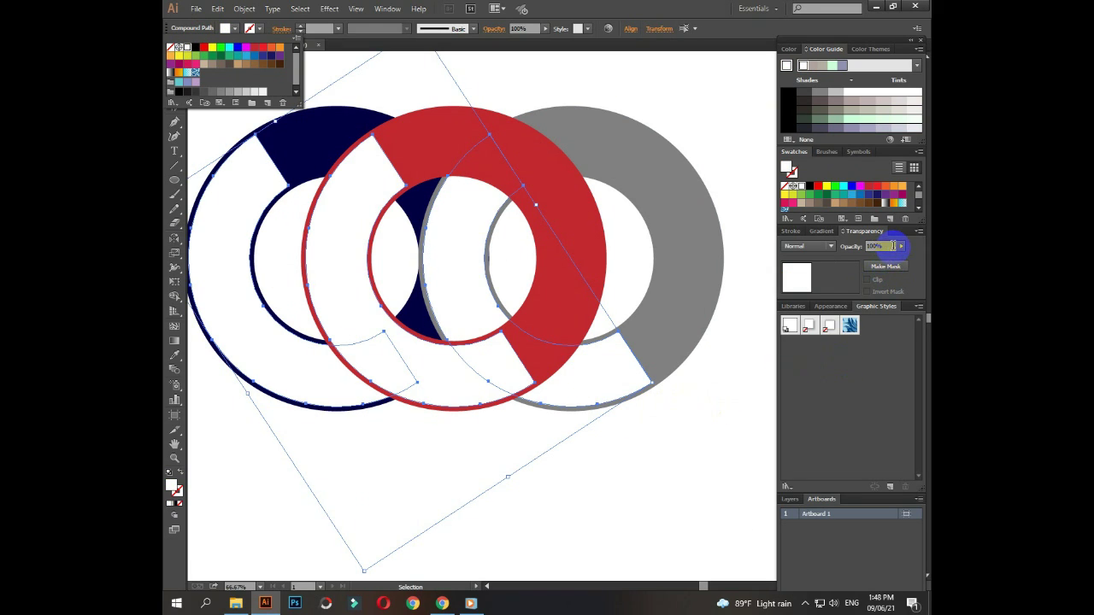
{"action": "left_click", "coordinate": [870, 246]}
{"action": "left_click_drag", "start_coordinate": [887, 246], "coordinate": [864, 252]}
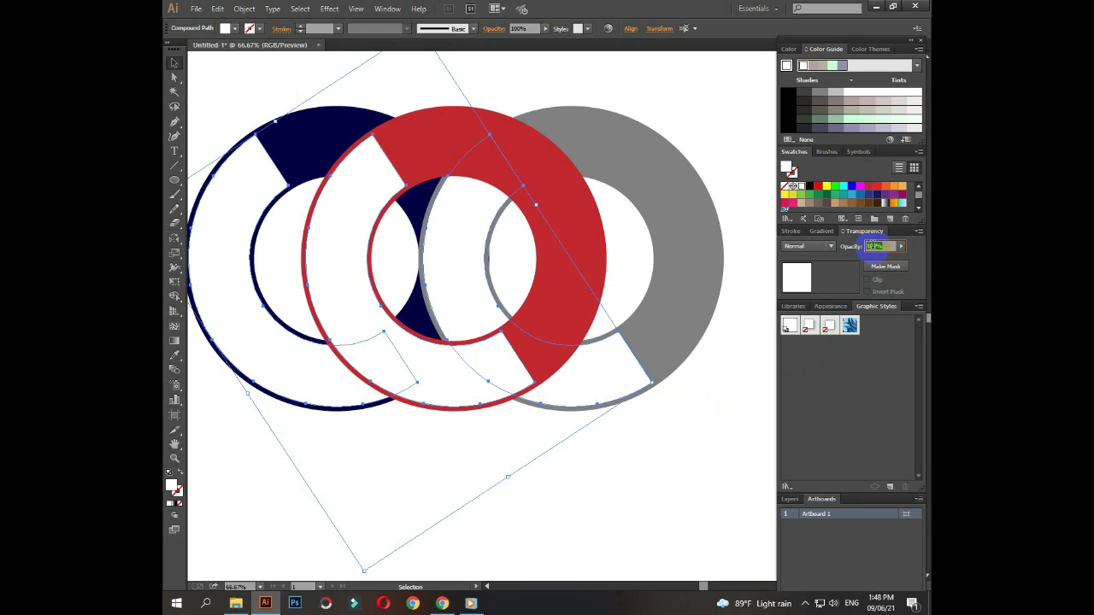
{"action": "type", "text": "96"}
{"action": "key", "text": "Return"}
{"action": "key", "text": "Down"}
{"action": "key", "text": "Down"}
{"action": "key", "text": "Down"}
{"action": "key", "text": "Down"}
{"action": "key", "text": "Down"}
{"action": "key", "text": "Down"}
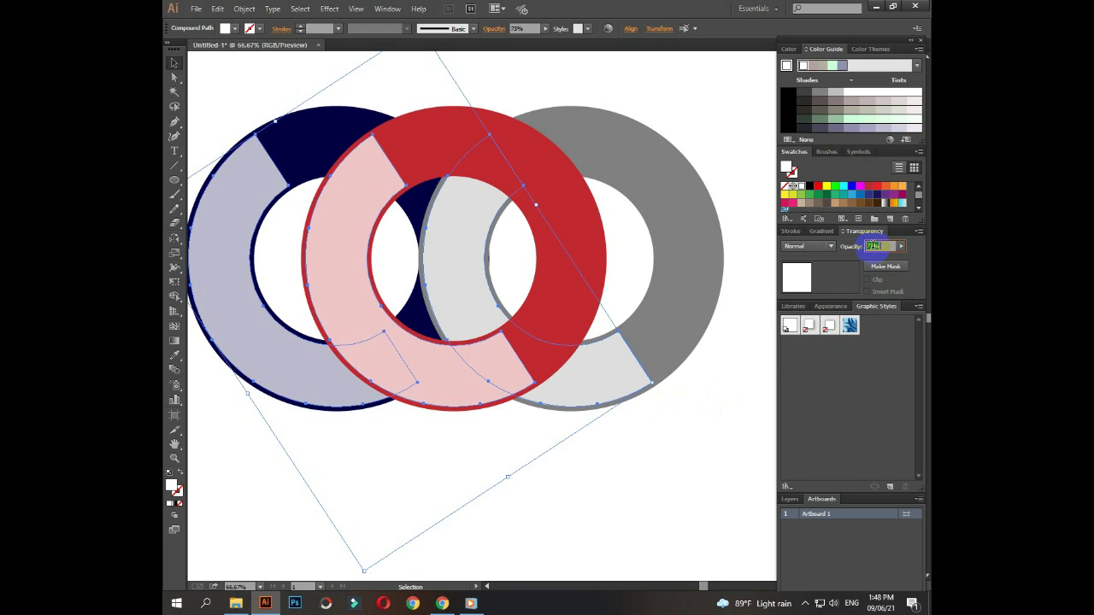
{"action": "key", "text": "Down"}
{"action": "key", "text": "Down"}
{"action": "key", "text": "Down"}
{"action": "key", "text": "Down"}
{"action": "key", "text": "Down"}
{"action": "key", "text": "Down"}
{"action": "key", "text": "Down"}
{"action": "key", "text": "Down"}
{"action": "key", "text": "Down"}
{"action": "key", "text": "Down"}
{"action": "key", "text": "Down"}
{"action": "key", "text": "Down"}
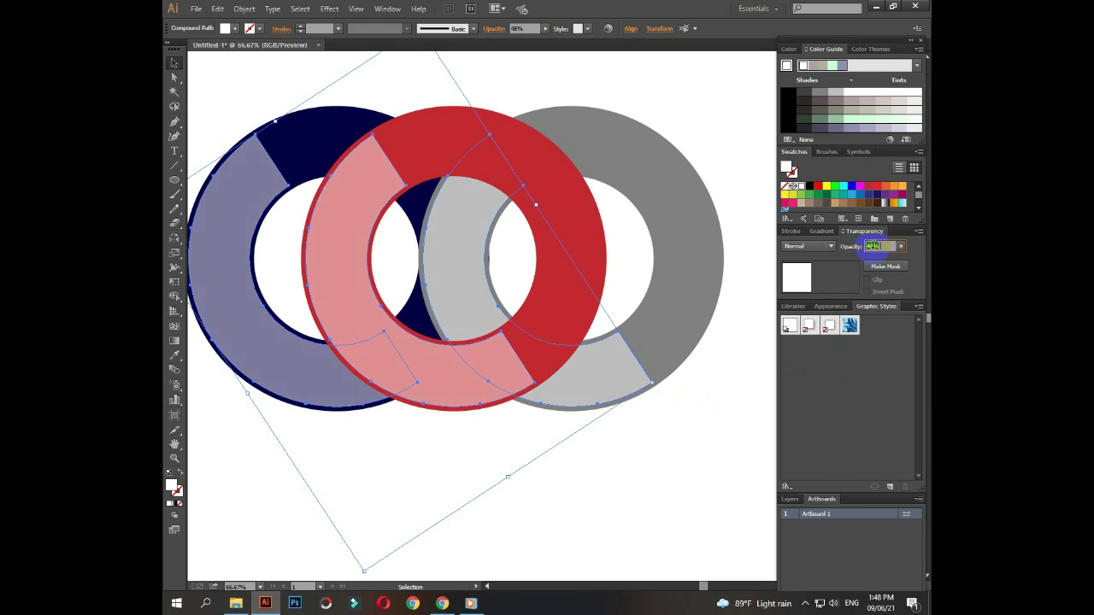
{"action": "key", "text": "Down"}
{"action": "key", "text": "Down"}
{"action": "key", "text": "Down"}
{"action": "key", "text": "Down"}
{"action": "key", "text": "Down"}
{"action": "key", "text": "Down"}
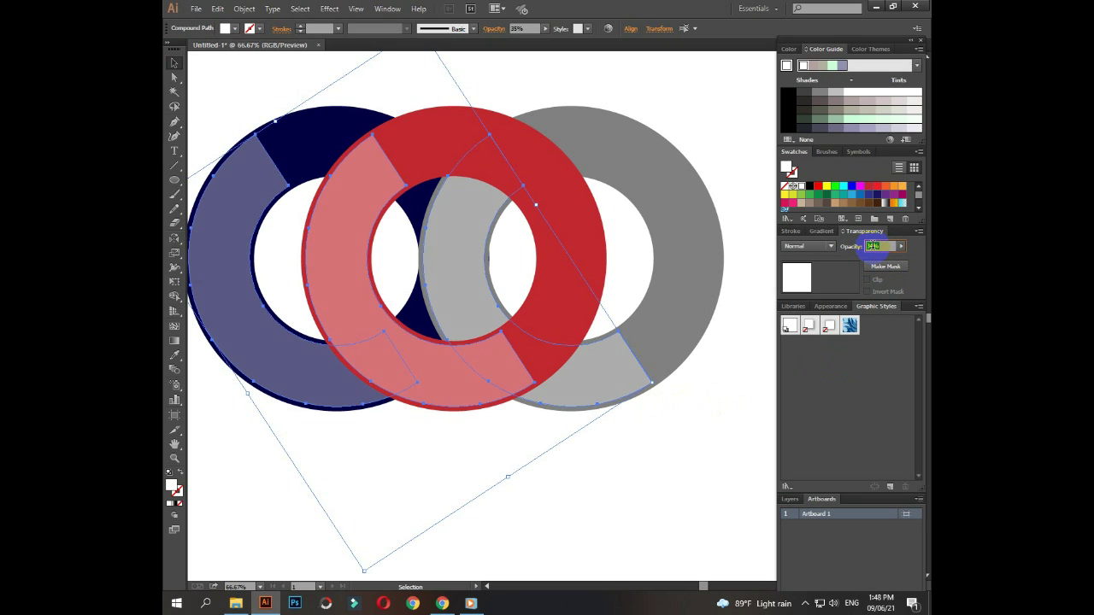
{"action": "key", "text": "Down"}
{"action": "key", "text": "Down"}
{"action": "key", "text": "Down"}
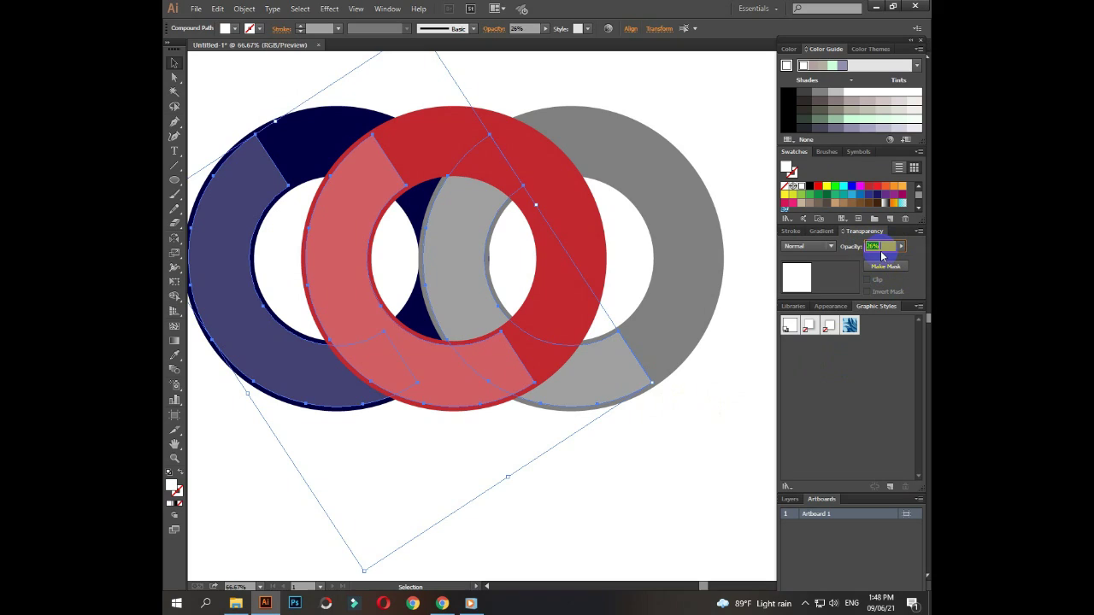
{"action": "left_click", "coordinate": [684, 408]}
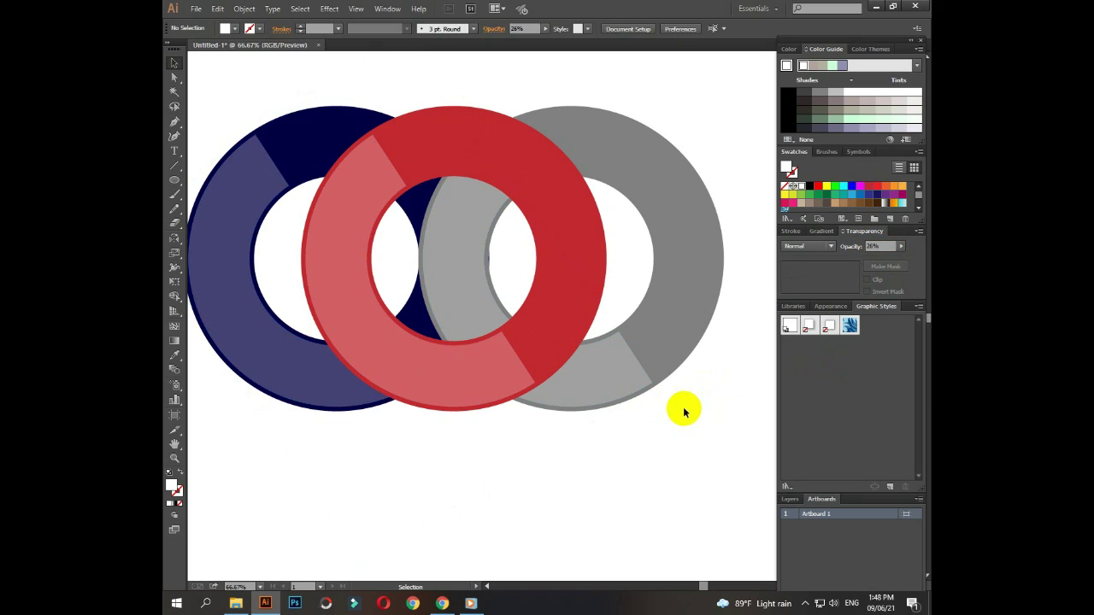
Step: Rotate the middle red ring so its lighter tint sits across the top half
{"action": "left_click", "coordinate": [453, 367]}
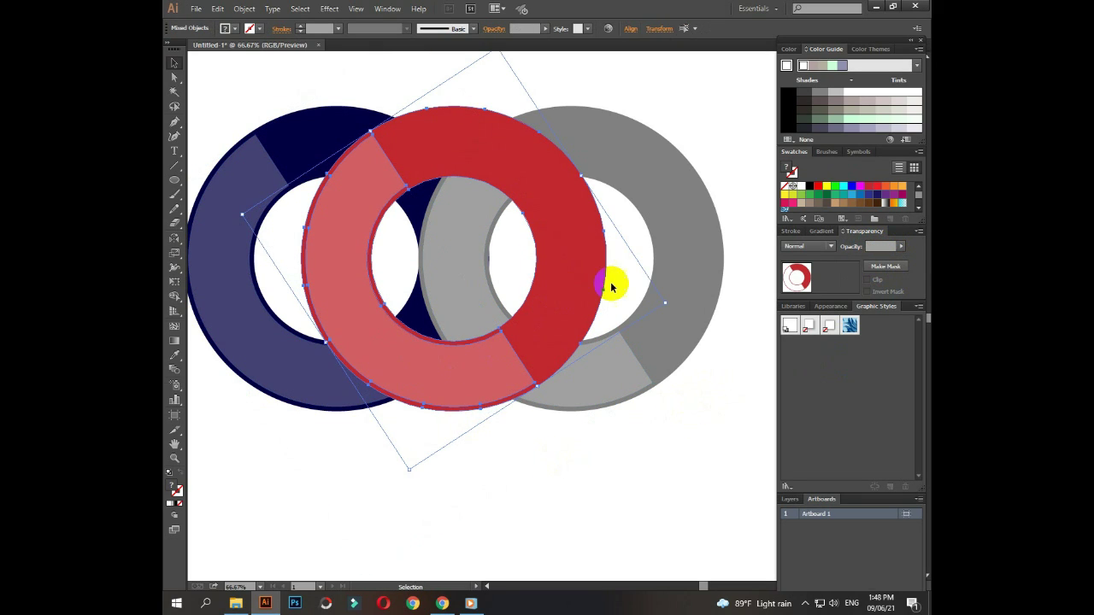
{"action": "left_click_drag", "start_coordinate": [668, 303], "coordinate": [440, 411]}
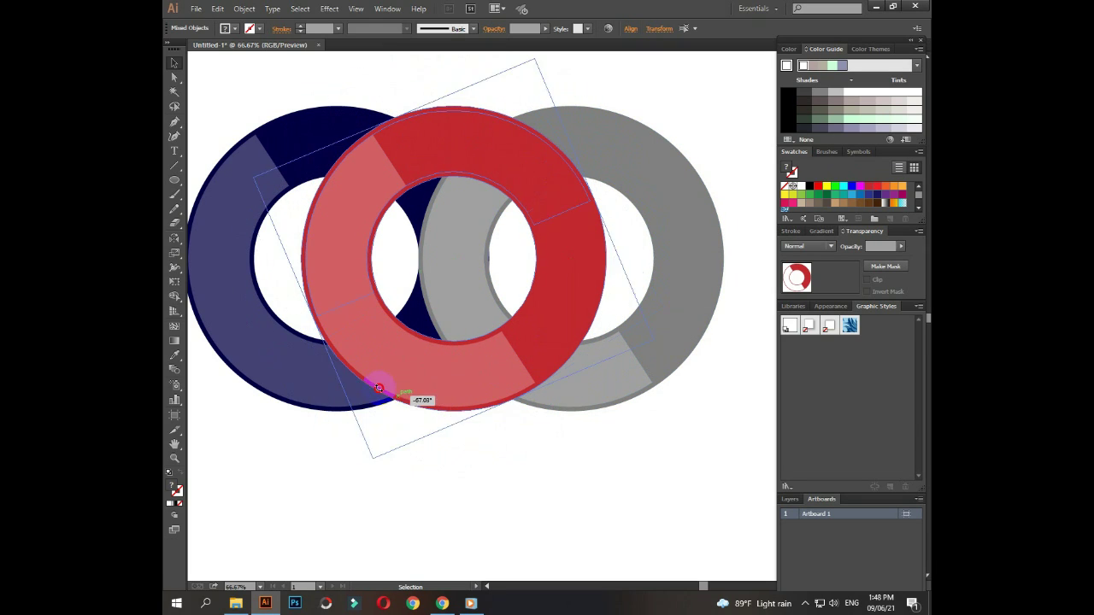
{"action": "left_click_drag", "start_coordinate": [440, 411], "coordinate": [359, 382]}
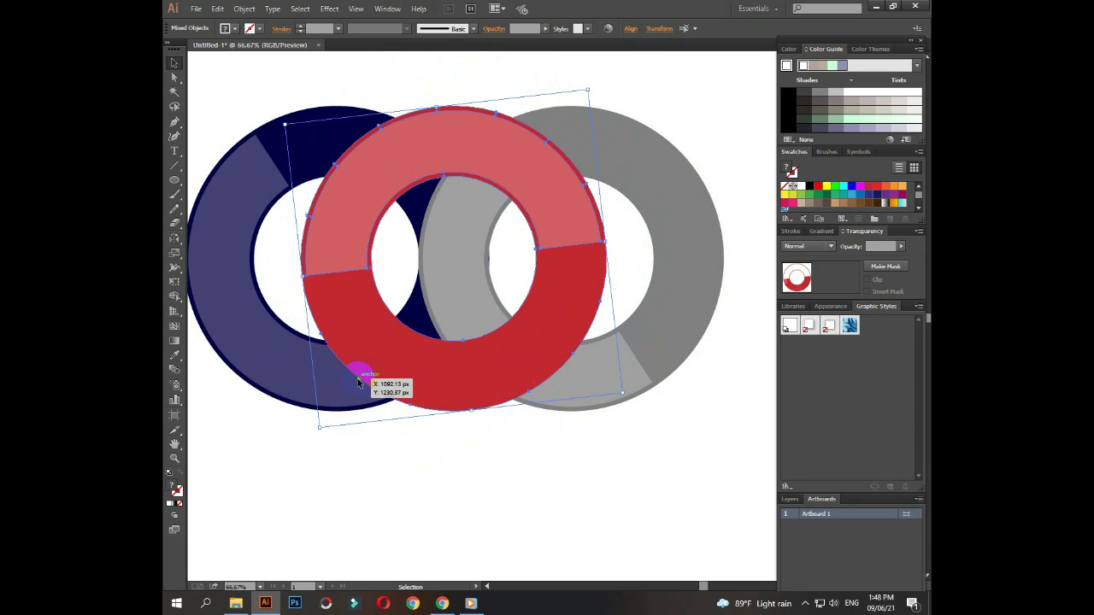
{"action": "left_click", "coordinate": [457, 479]}
{"action": "key", "text": "ctrl+minus"}
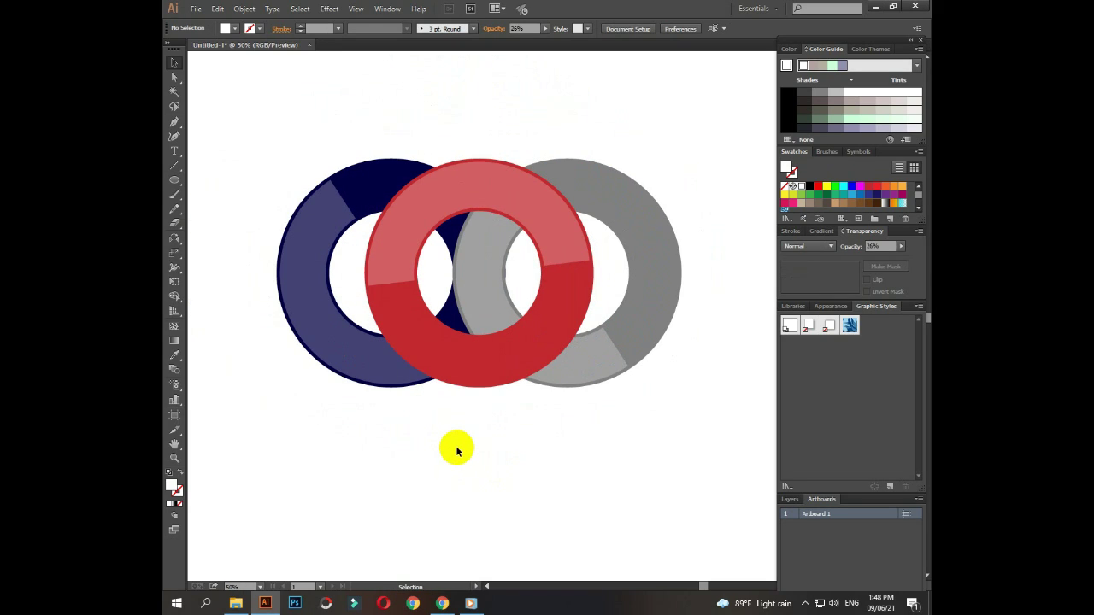
Step: Copy the navy and gray rings and paste the copies in place
{"action": "left_click", "coordinate": [377, 187]}
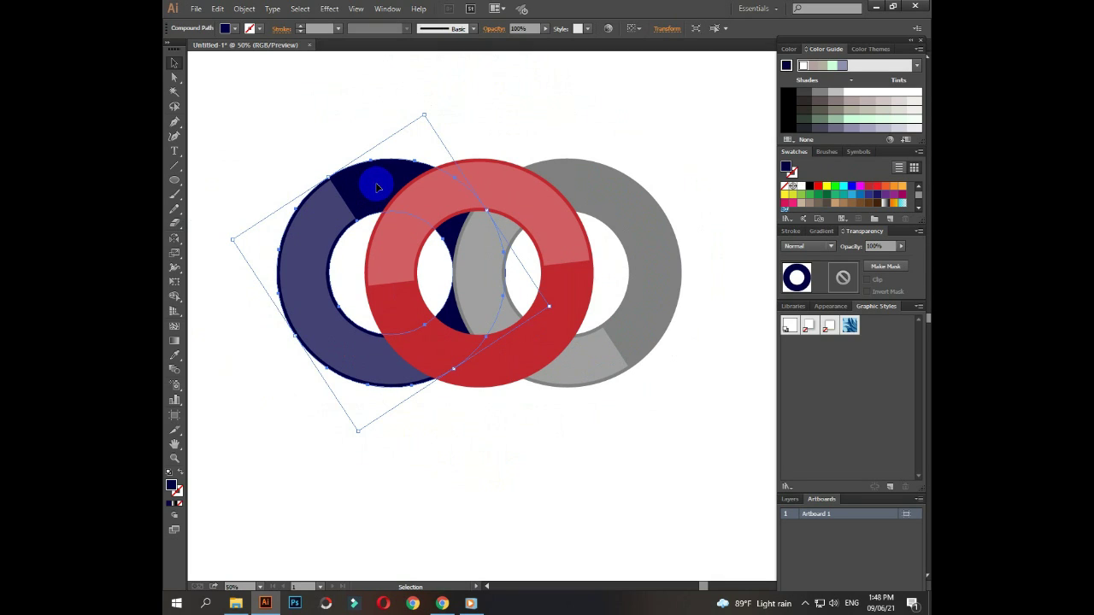
{"action": "left_click", "coordinate": [646, 207], "text": "shift"}
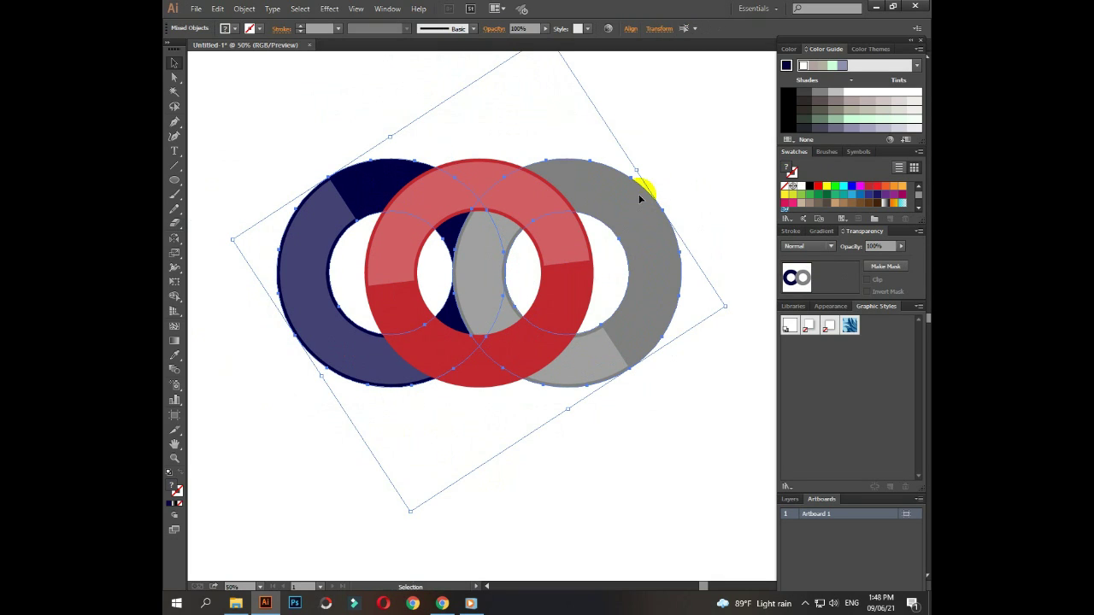
{"action": "left_click", "coordinate": [218, 12]}
{"action": "left_click", "coordinate": [236, 66]}
{"action": "left_click", "coordinate": [216, 10]}
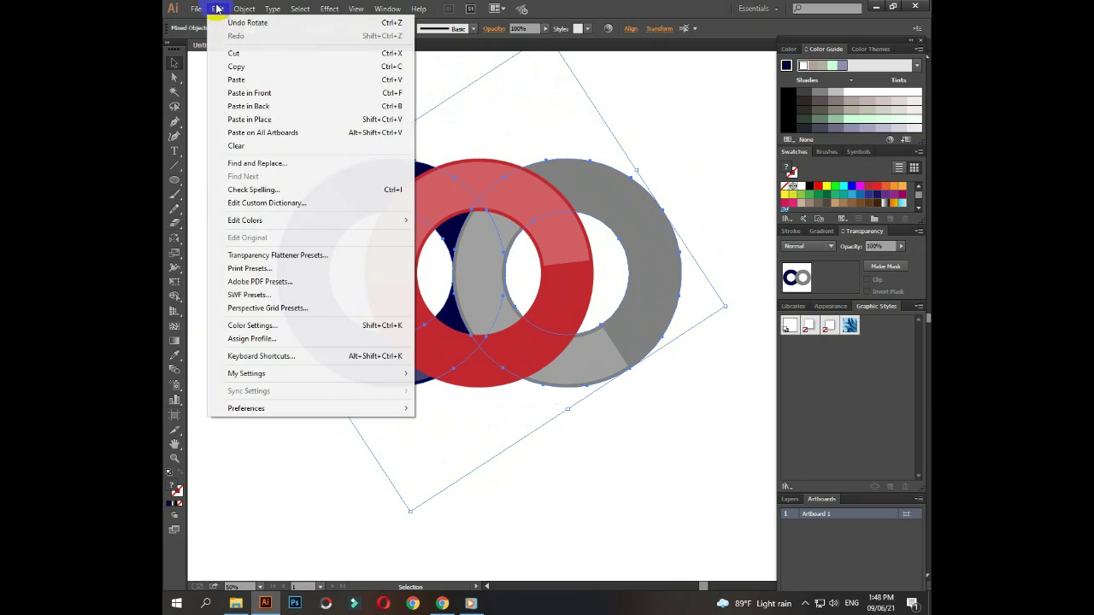
{"action": "left_click", "coordinate": [261, 119]}
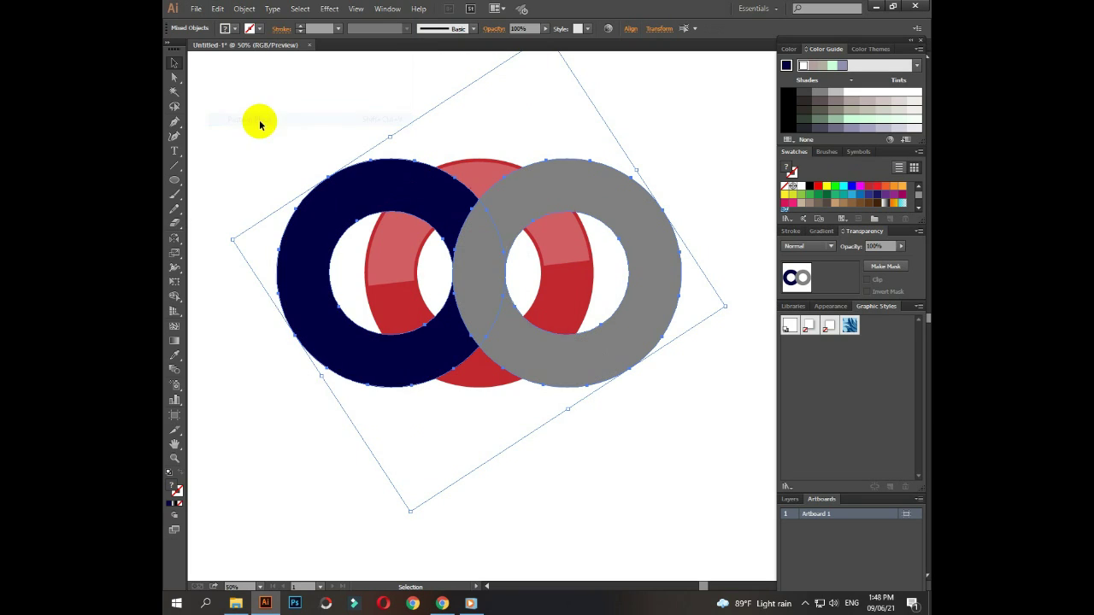
Step: Merge the gray and red rings' overlapping regions with the Shape Builder tool
{"action": "left_click", "coordinate": [415, 329]}
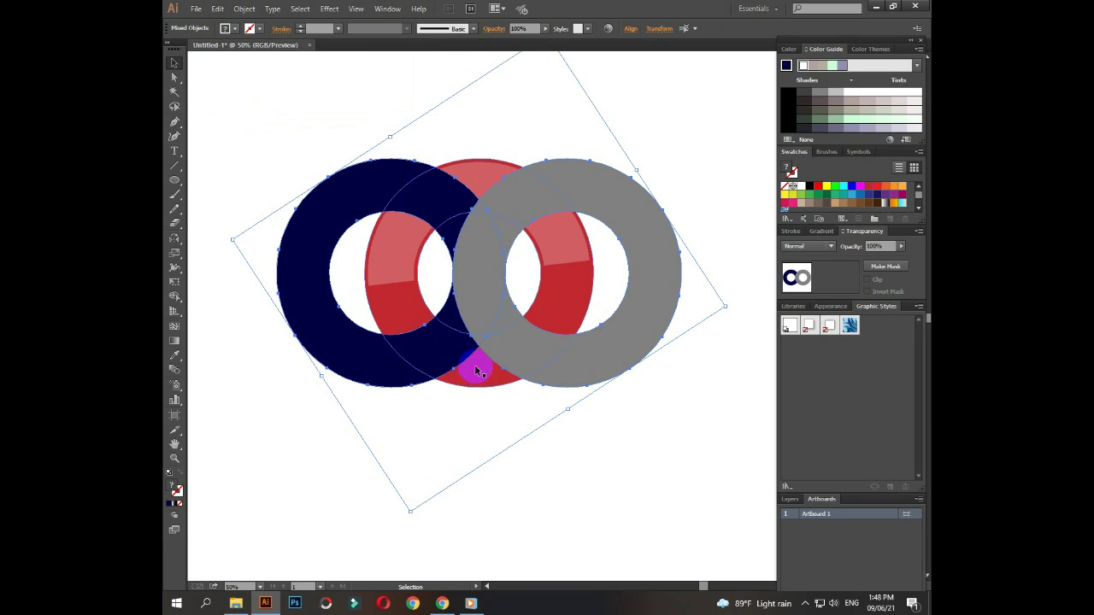
{"action": "left_click", "coordinate": [562, 301]}
{"action": "left_click", "coordinate": [175, 299]}
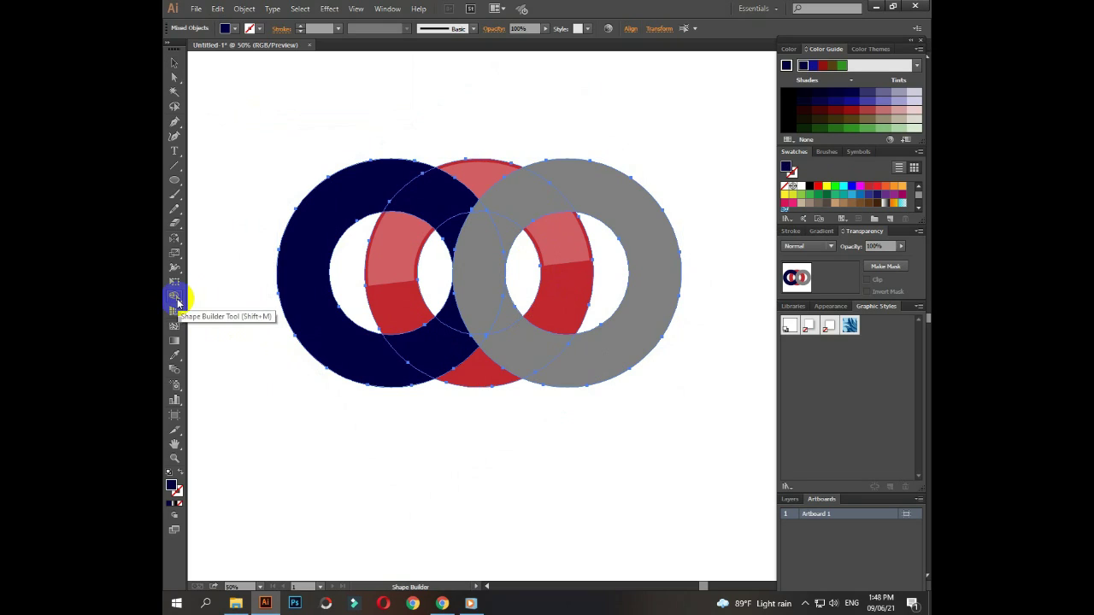
{"action": "left_click", "coordinate": [438, 357]}
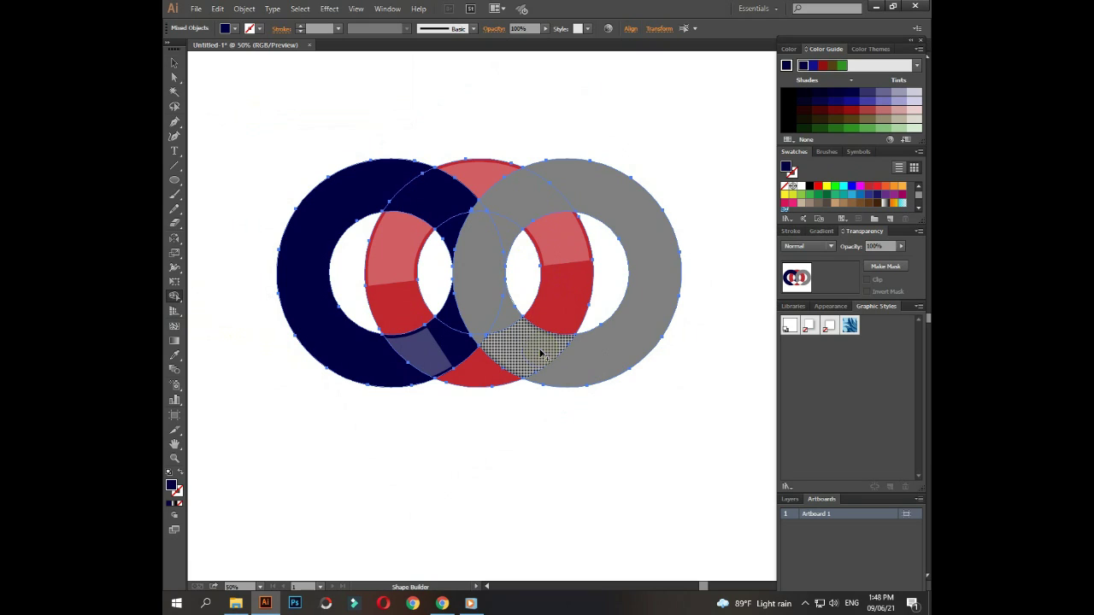
{"action": "left_click", "coordinate": [501, 342]}
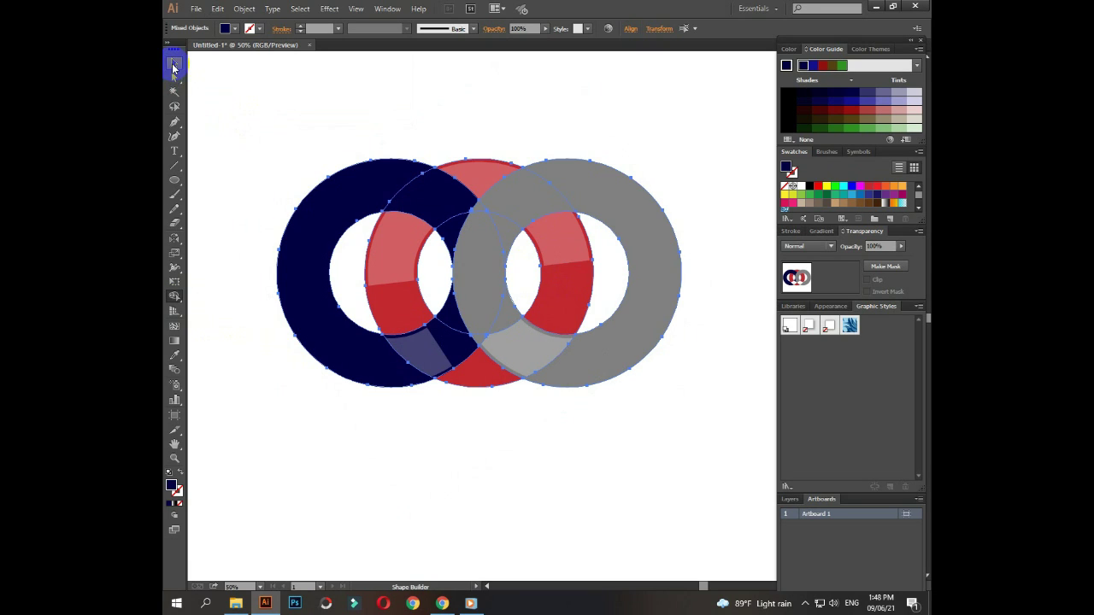
Step: Send the gray ring copy behind the red ring
{"action": "left_click", "coordinate": [173, 65]}
{"action": "left_click", "coordinate": [274, 116]}
{"action": "left_click", "coordinate": [619, 221]}
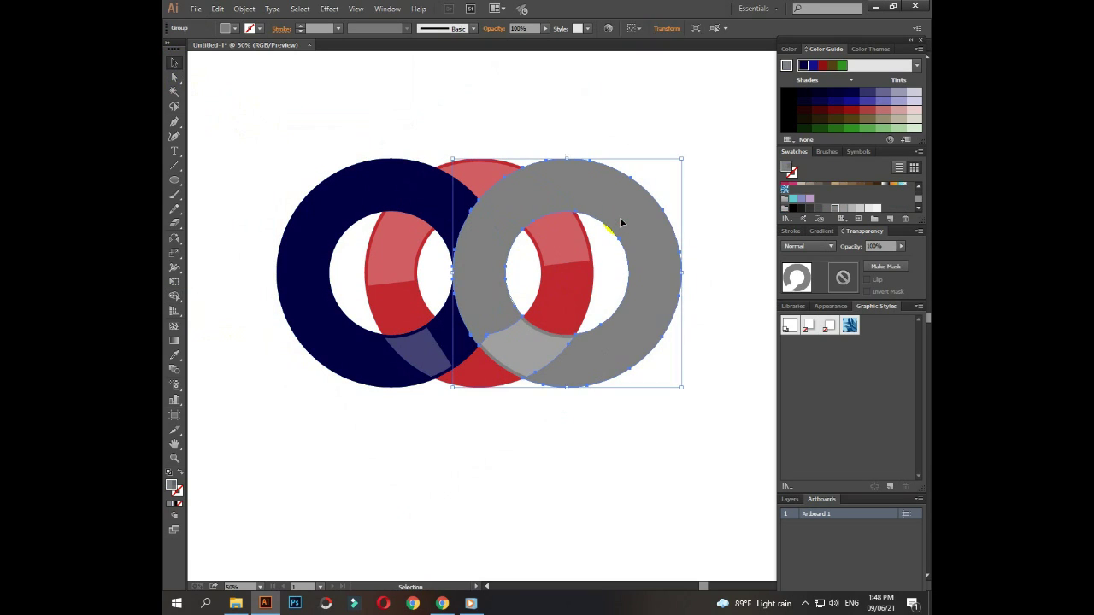
{"action": "left_click_drag", "start_coordinate": [451, 354], "coordinate": [477, 270]}
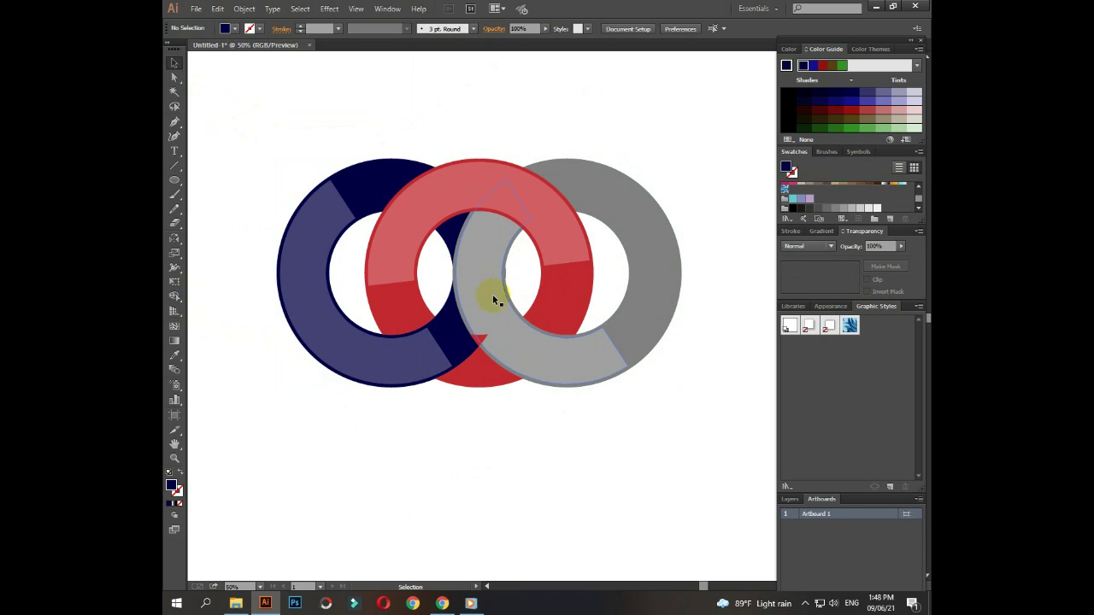
Step: Ungroup the red ring and select its compound path
{"action": "left_click", "coordinate": [480, 342]}
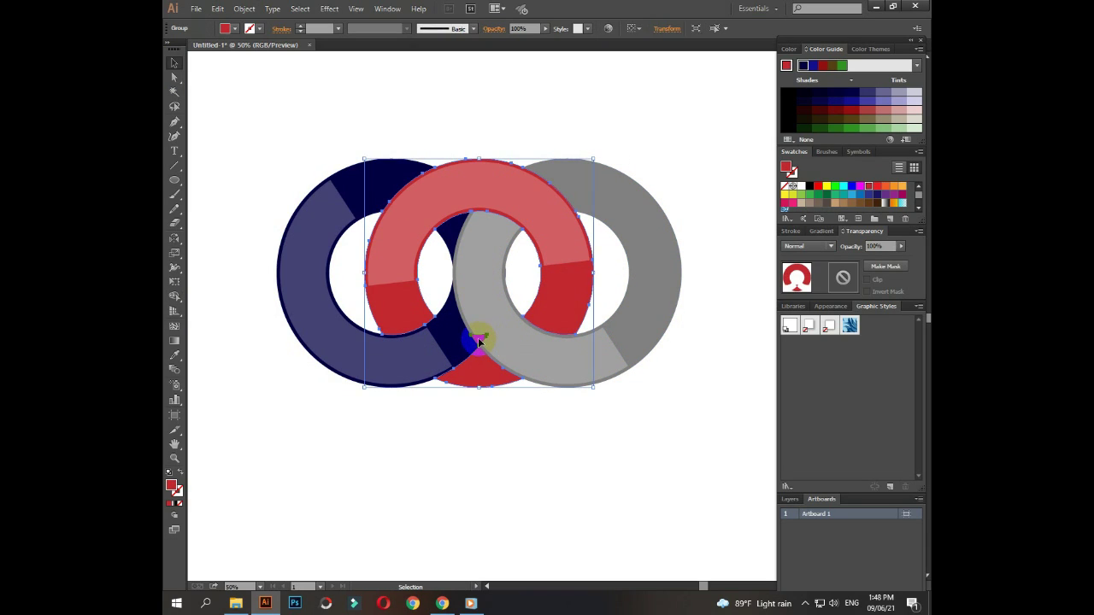
{"action": "right_click", "coordinate": [480, 342]}
{"action": "left_click", "coordinate": [486, 407]}
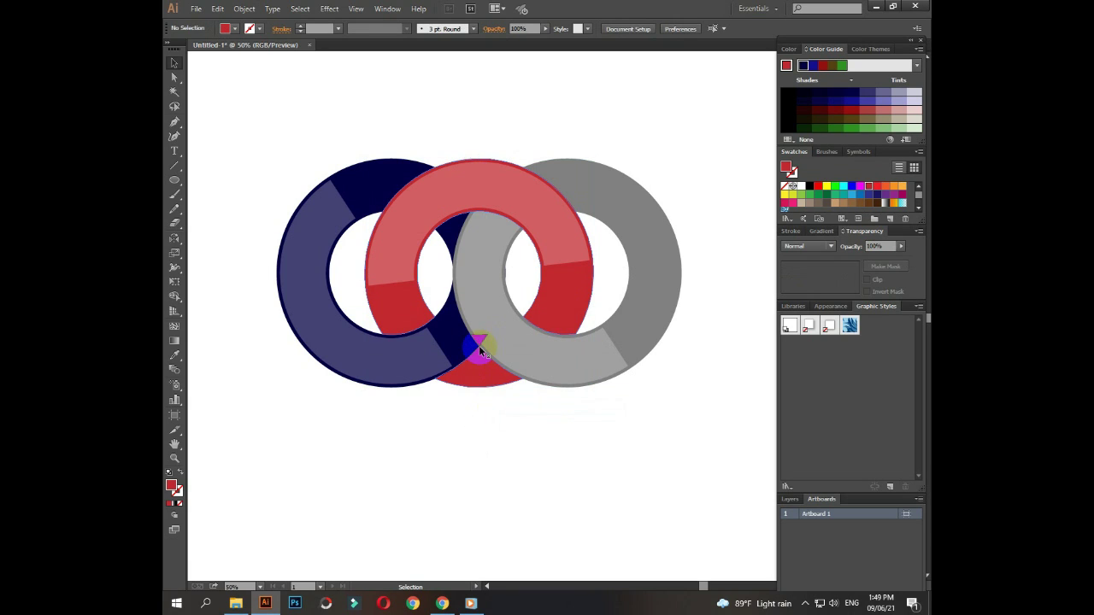
{"action": "left_click", "coordinate": [480, 342]}
{"action": "right_click", "coordinate": [481, 338]}
{"action": "left_click", "coordinate": [469, 336]}
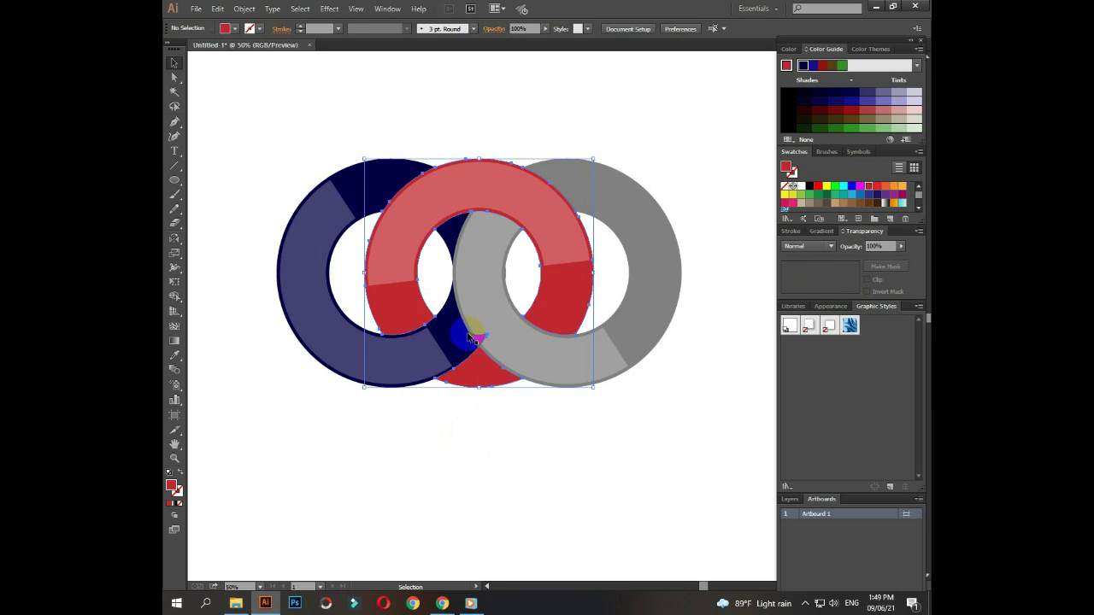
{"action": "left_click", "coordinate": [478, 337]}
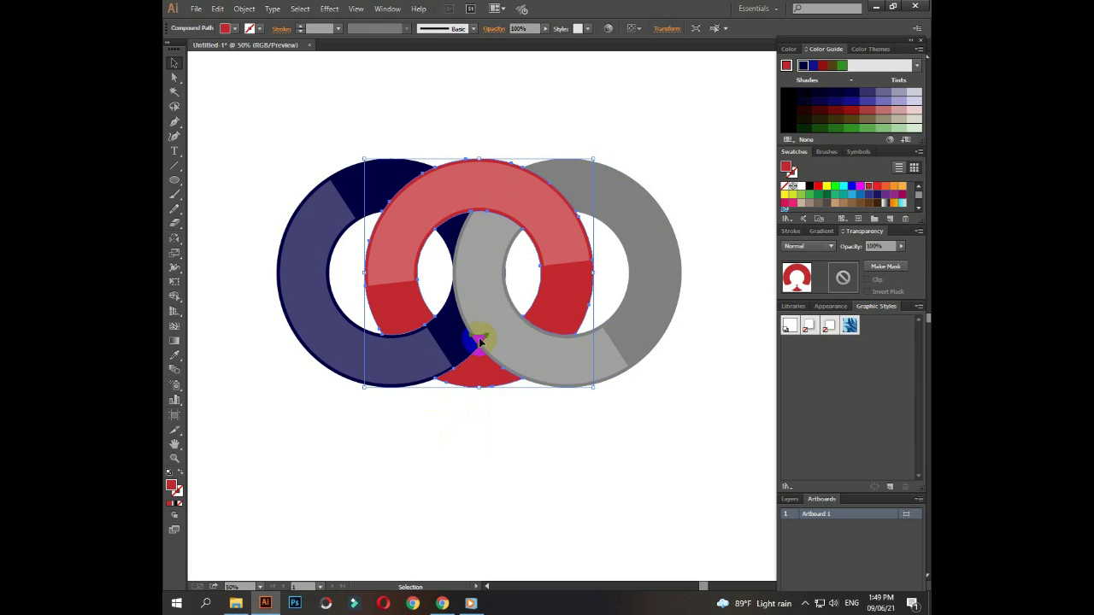
Step: Release the red ring's compound path into separate pieces at the bottom overlap
{"action": "key", "text": "ctrl+1"}
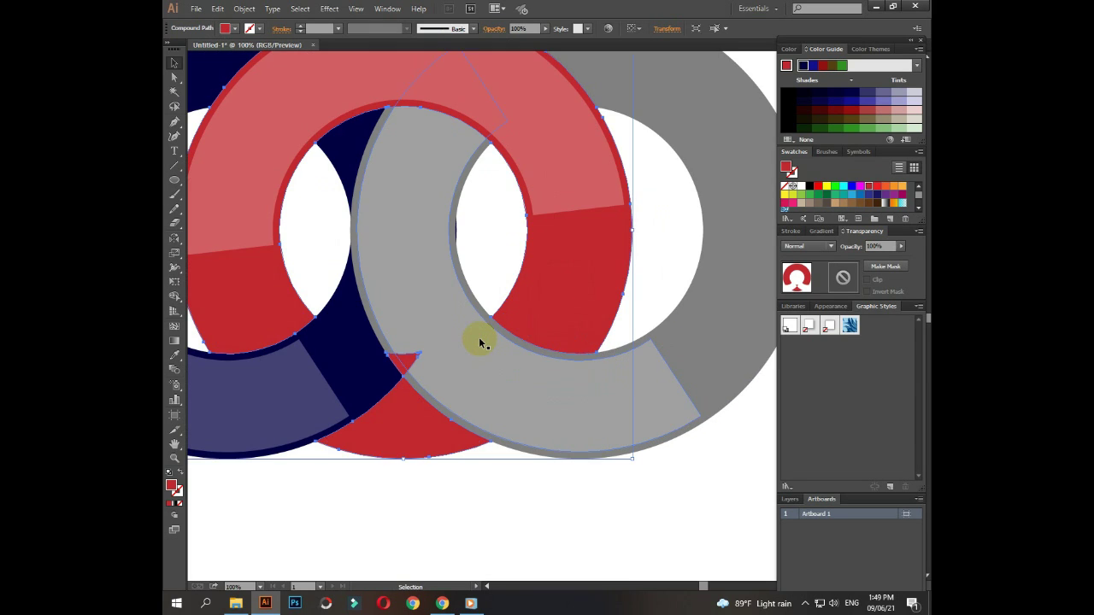
{"action": "left_click_drag", "start_coordinate": [385, 492], "coordinate": [502, 459]}
{"action": "right_click", "coordinate": [535, 390]}
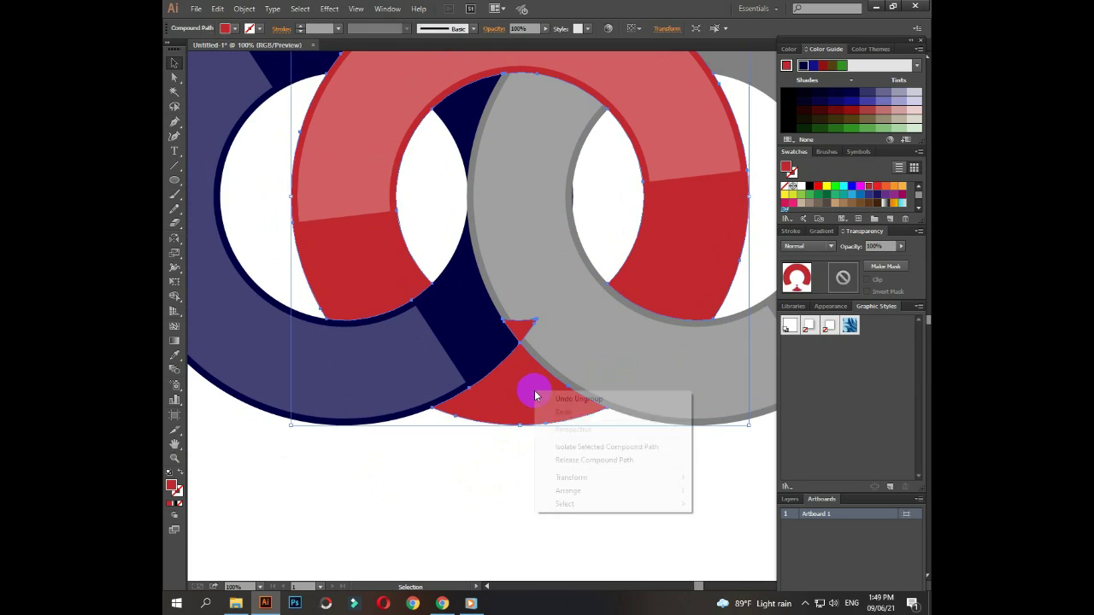
{"action": "left_click", "coordinate": [551, 459]}
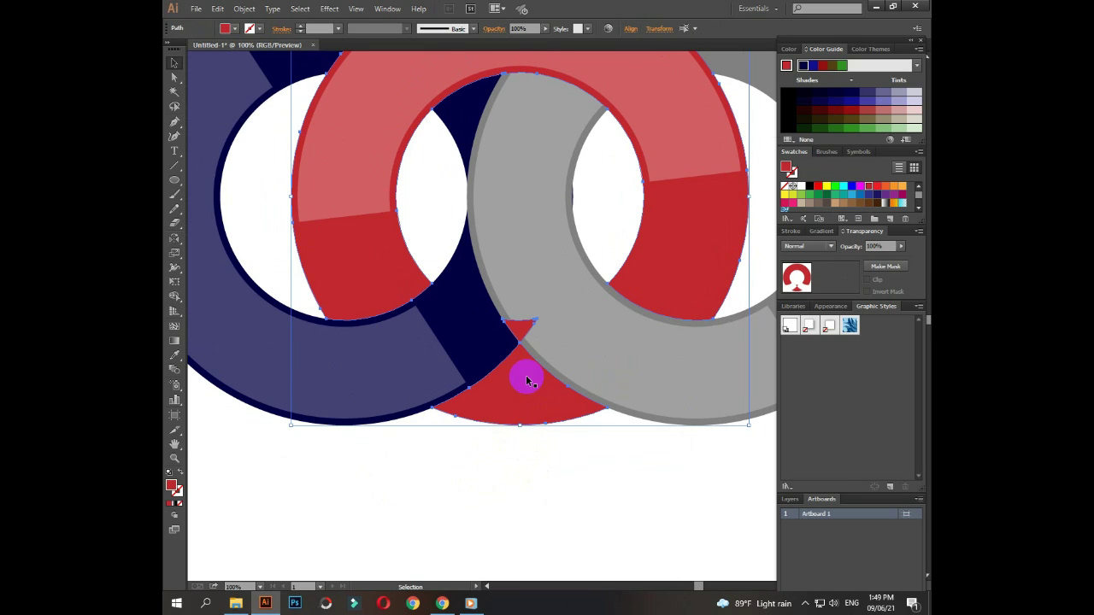
{"action": "left_click", "coordinate": [503, 437]}
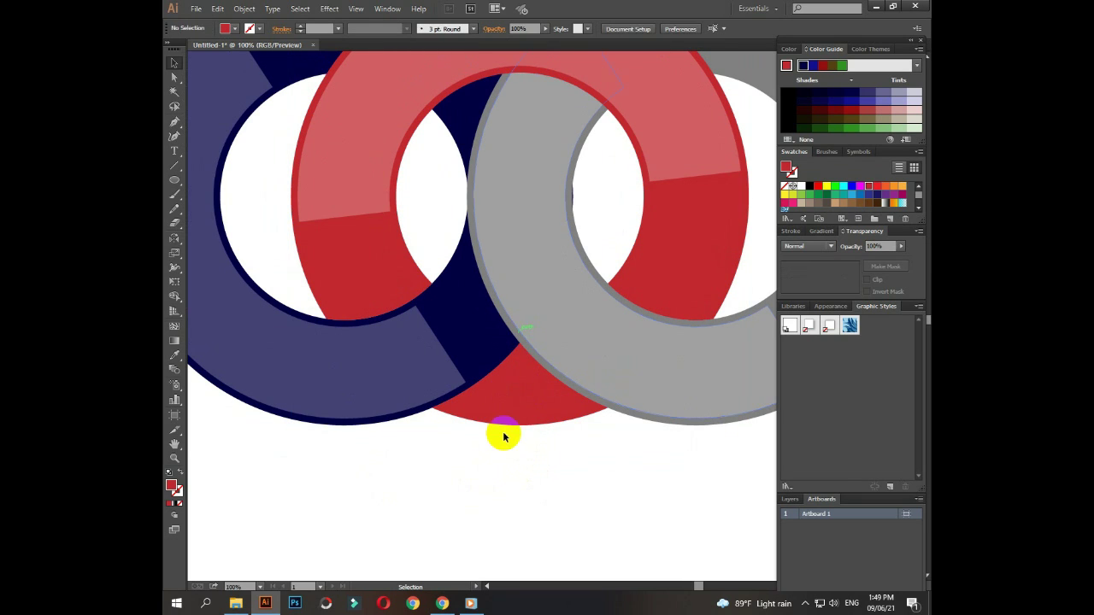
{"action": "key", "text": "ctrl+minus"}
{"action": "key", "text": "ctrl+minus"}
{"action": "key", "text": "ctrl+minus"}
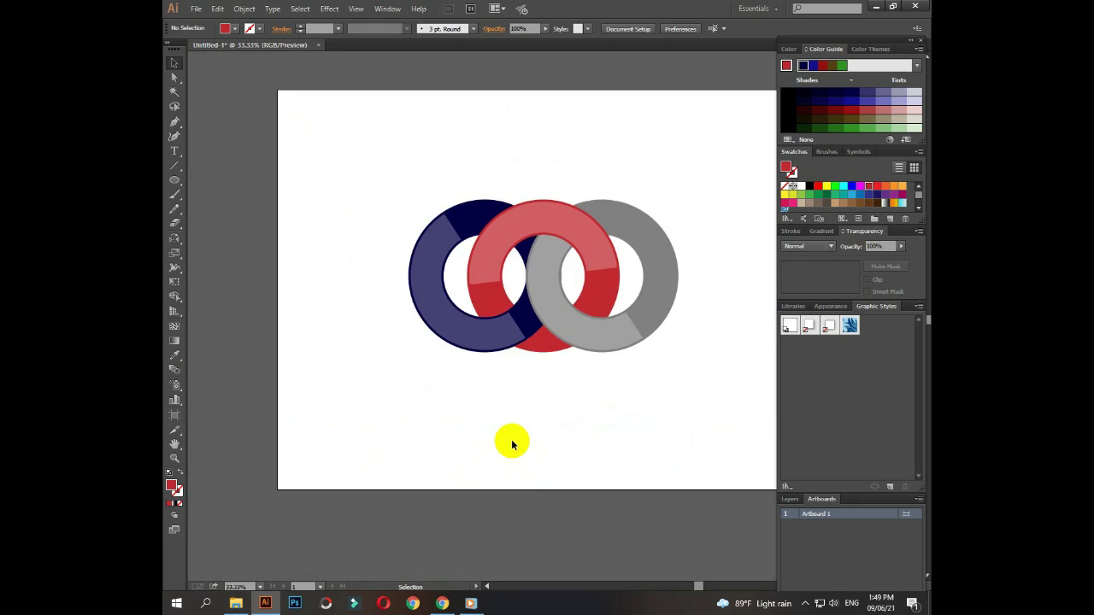
Step: Fill the red ring's shaded pieces with the darker red A8020E
{"action": "left_click_drag", "start_coordinate": [621, 396], "coordinate": [582, 398]}
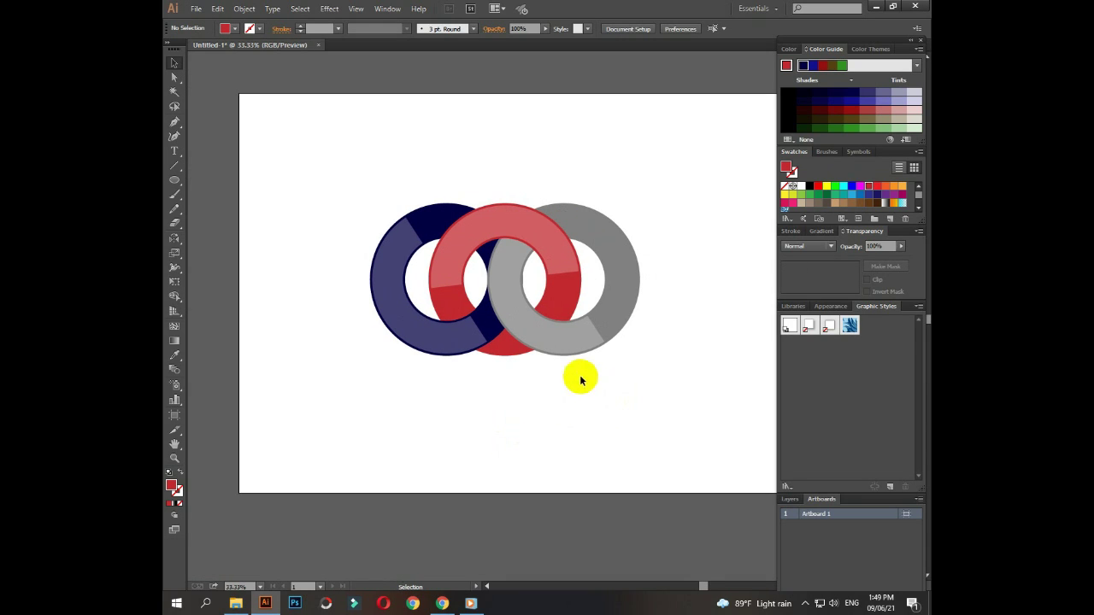
{"action": "left_click", "coordinate": [569, 300]}
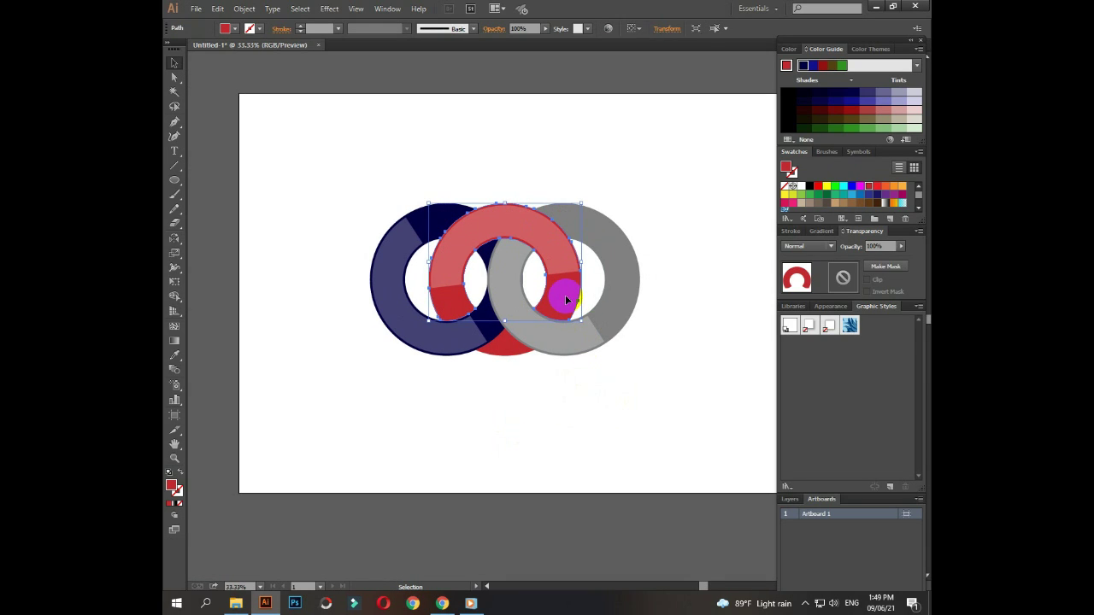
{"action": "left_click", "coordinate": [506, 346]}
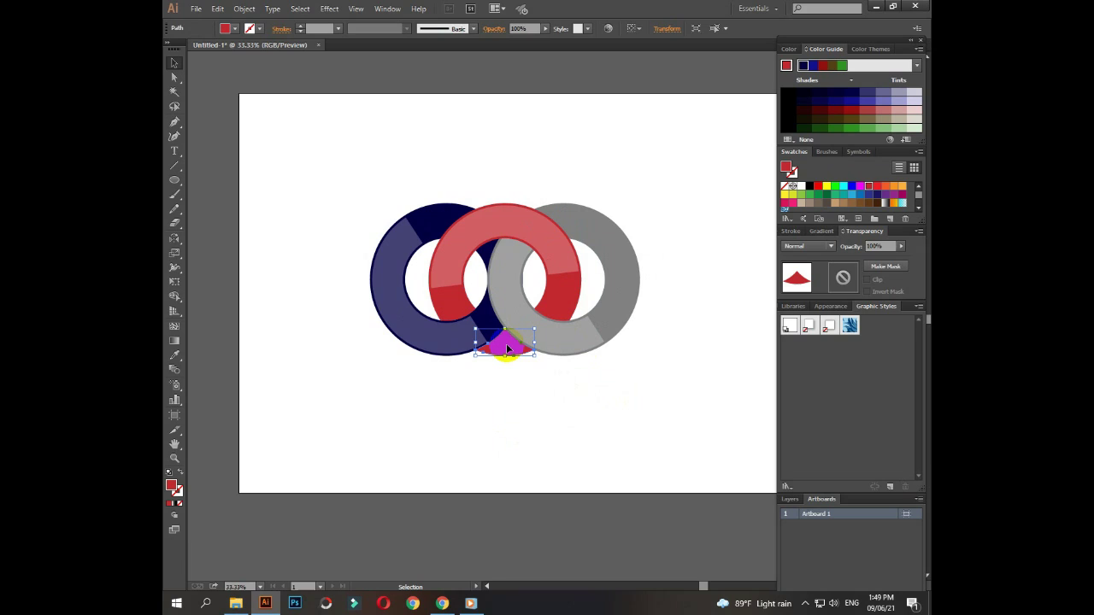
{"action": "left_click", "coordinate": [566, 294], "text": "shift"}
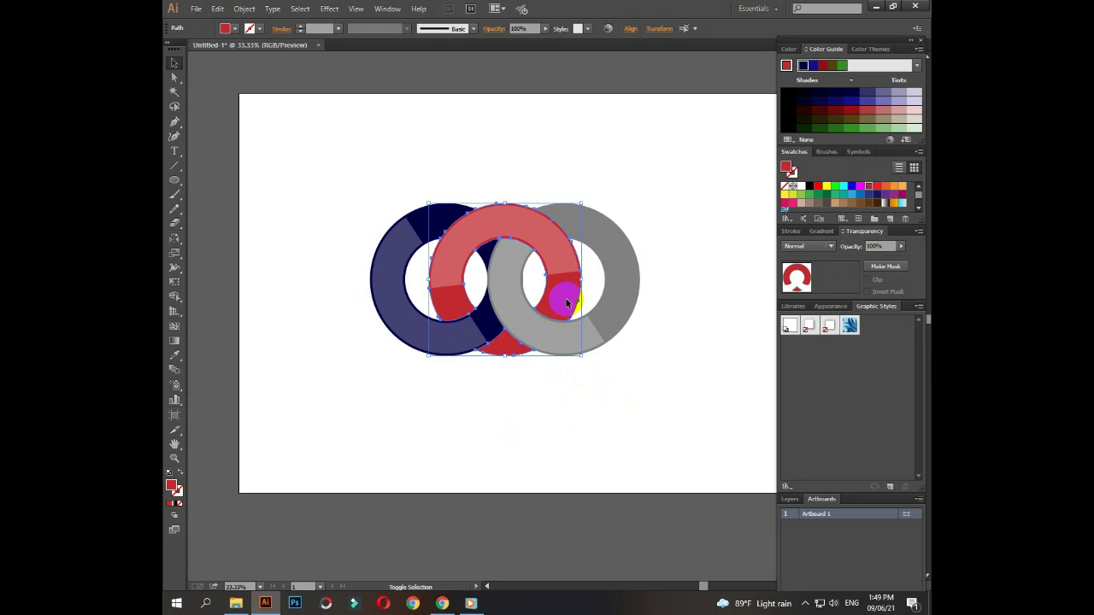
{"action": "left_click", "coordinate": [174, 486]}
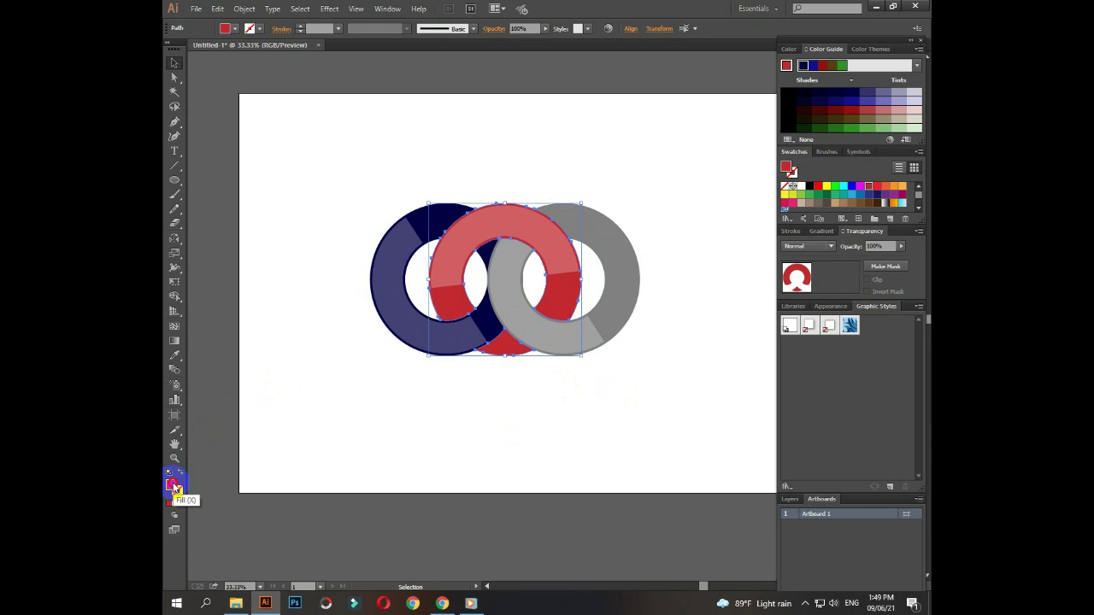
{"action": "double_click", "coordinate": [171, 487]}
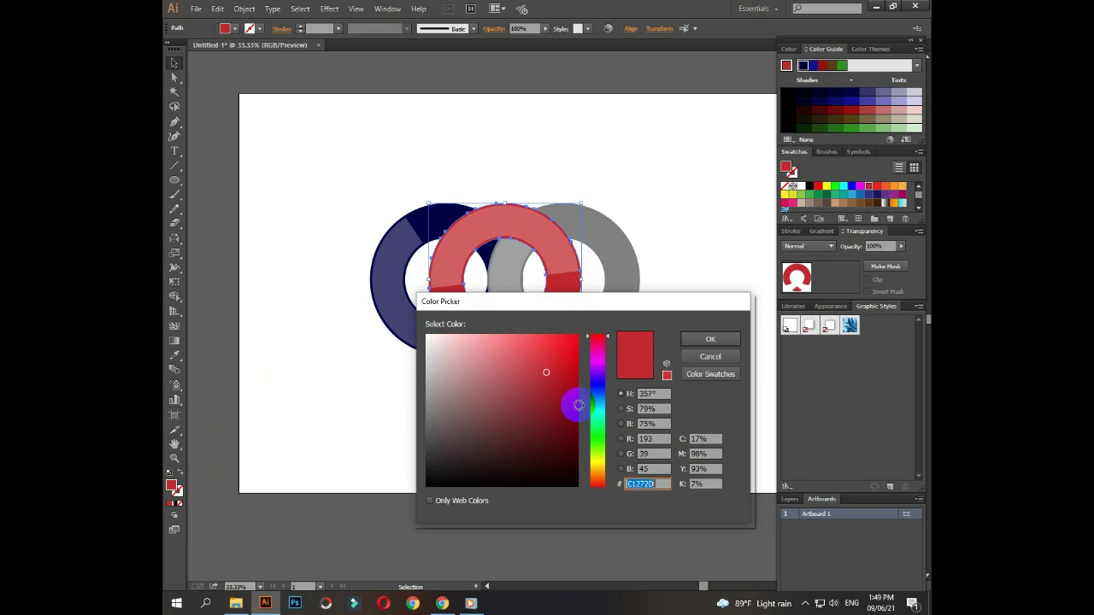
{"action": "left_click", "coordinate": [569, 379]}
{"action": "left_click_drag", "start_coordinate": [569, 379], "coordinate": [574, 380]}
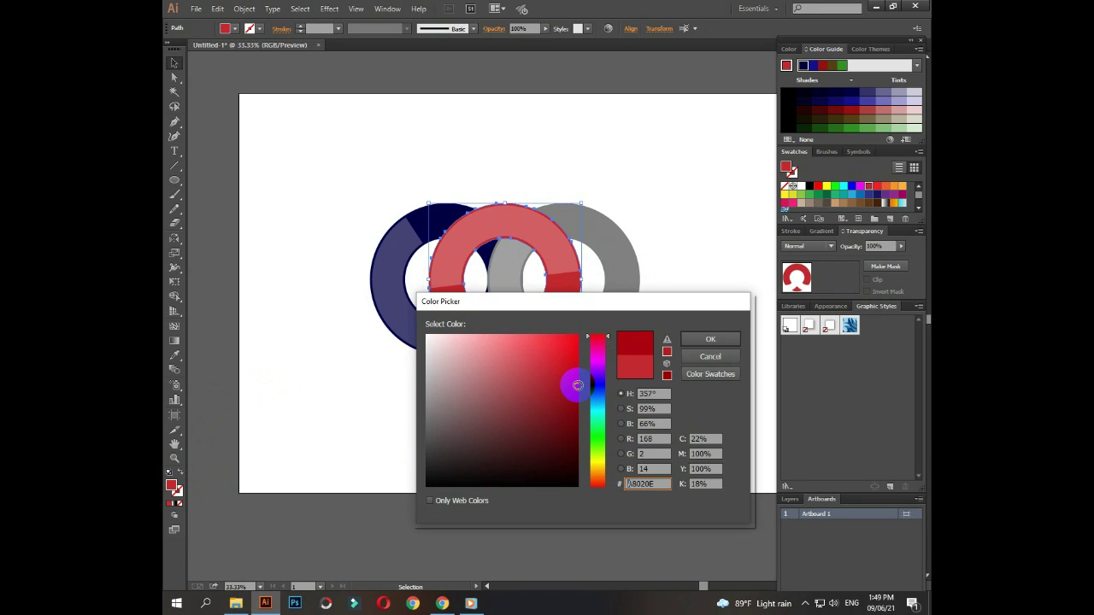
{"action": "left_click", "coordinate": [710, 339]}
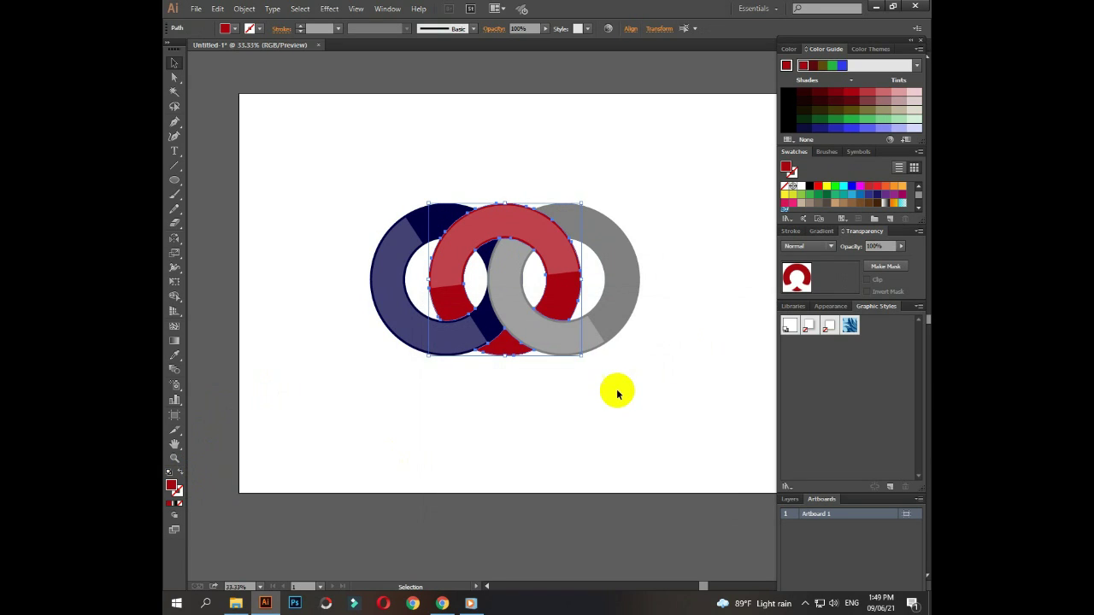
{"action": "left_click", "coordinate": [617, 394]}
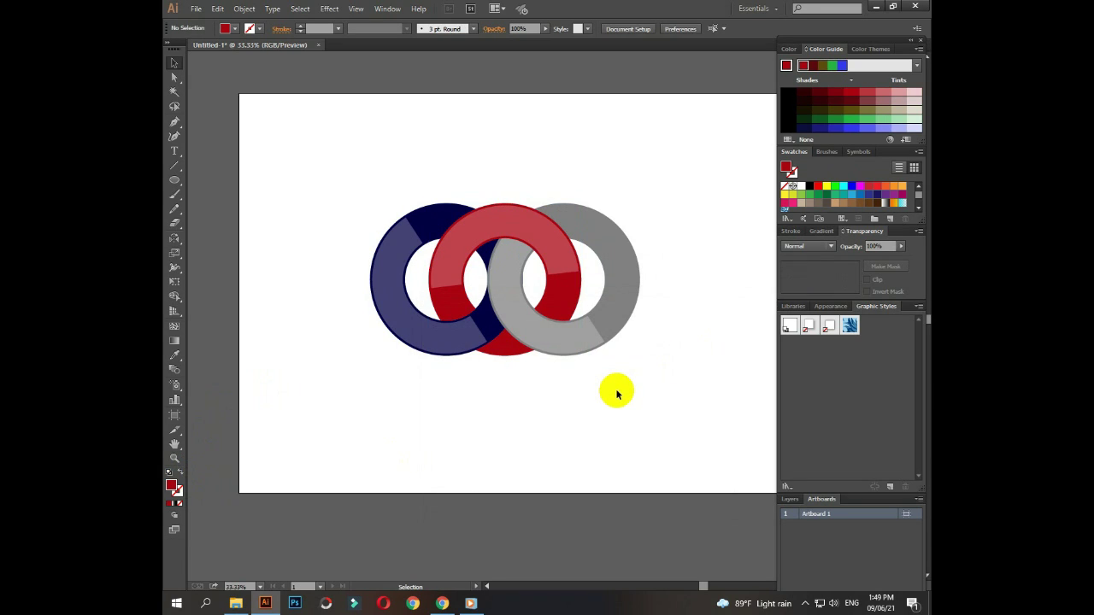
Step: Give the grey ring's shaded part the darker grey fill #6D6D6D
{"action": "left_click", "coordinate": [624, 307]}
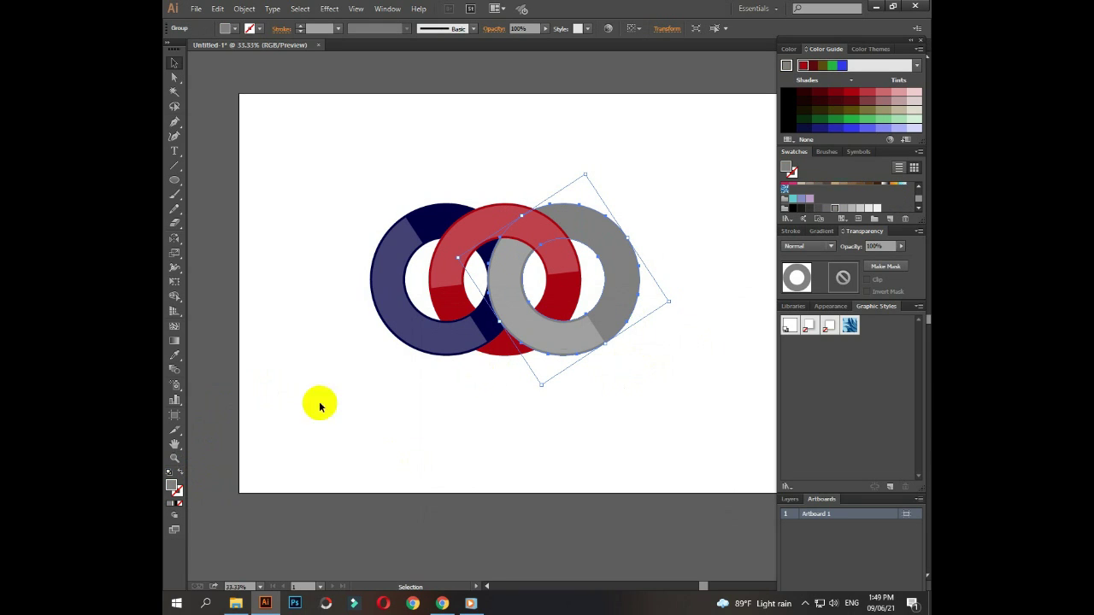
{"action": "double_click", "coordinate": [172, 482]}
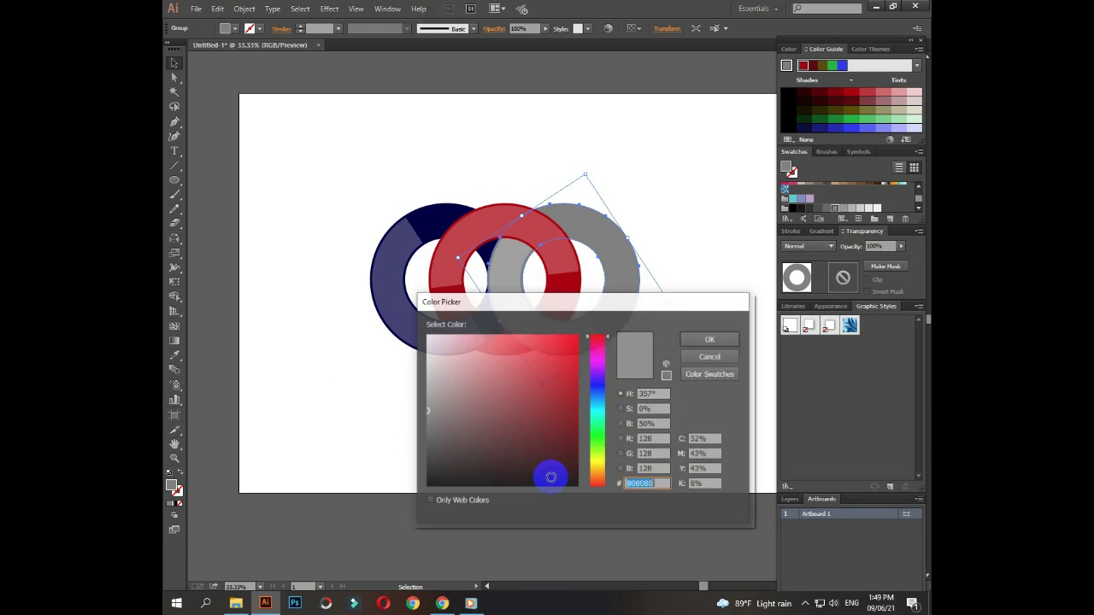
{"action": "left_click", "coordinate": [426, 421]}
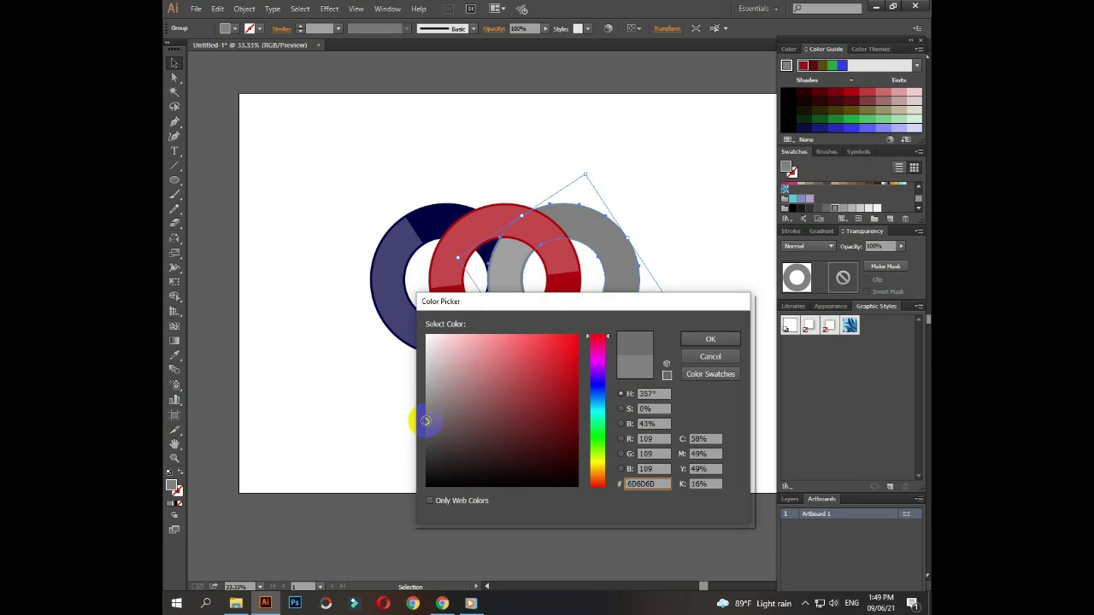
{"action": "left_click", "coordinate": [710, 340]}
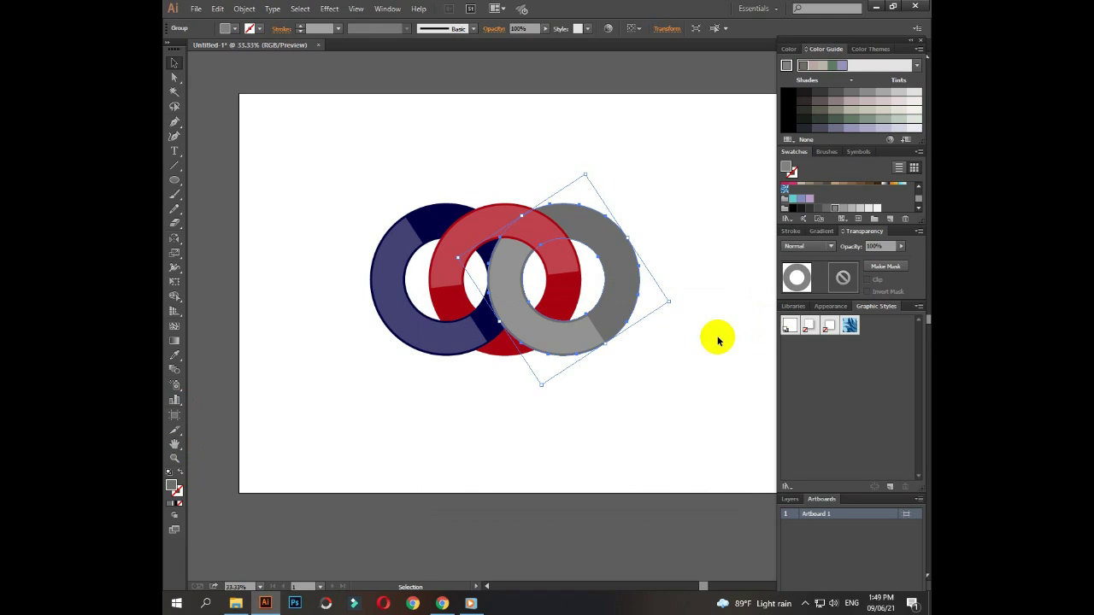
{"action": "left_click", "coordinate": [652, 378]}
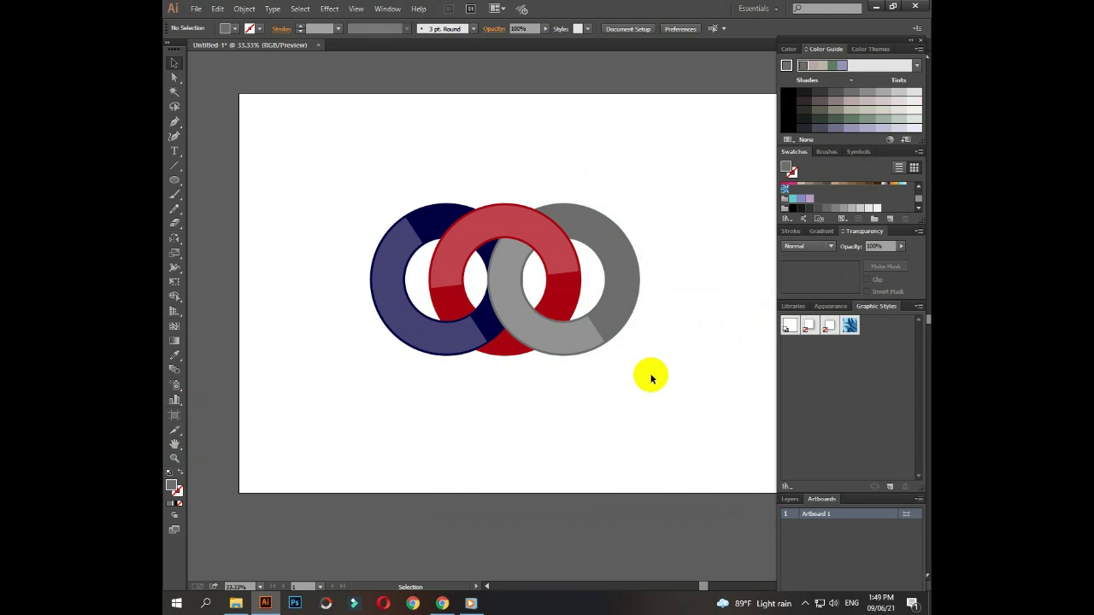
{"action": "key", "text": "ctrl+plus"}
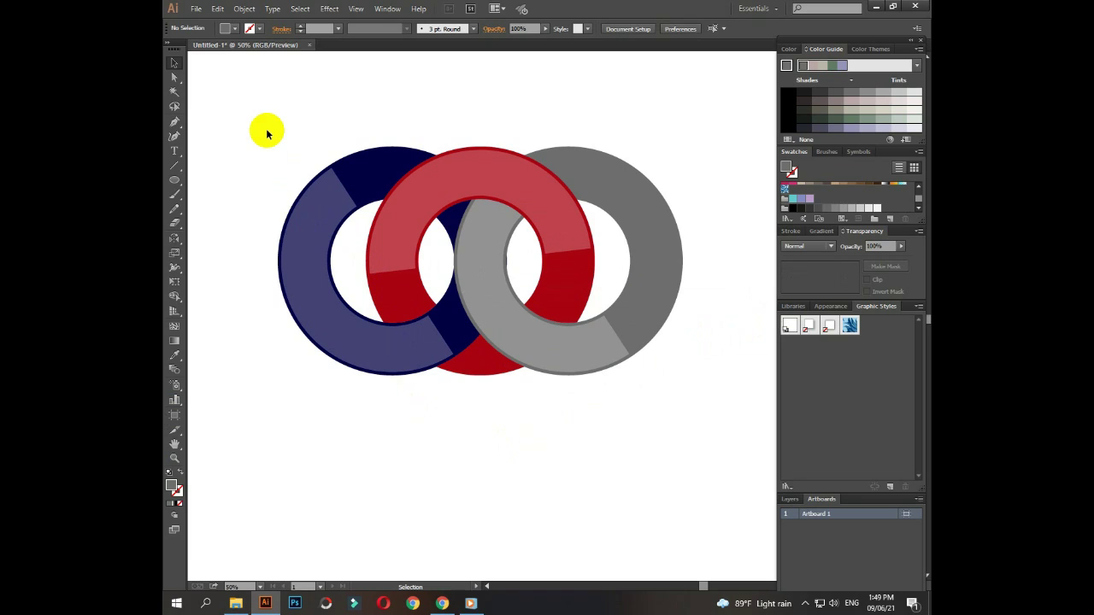
Step: Reflect a copy of all three rings across a horizontal axis at the red ring's bottom edge
{"action": "left_click_drag", "start_coordinate": [283, 136], "coordinate": [688, 369]}
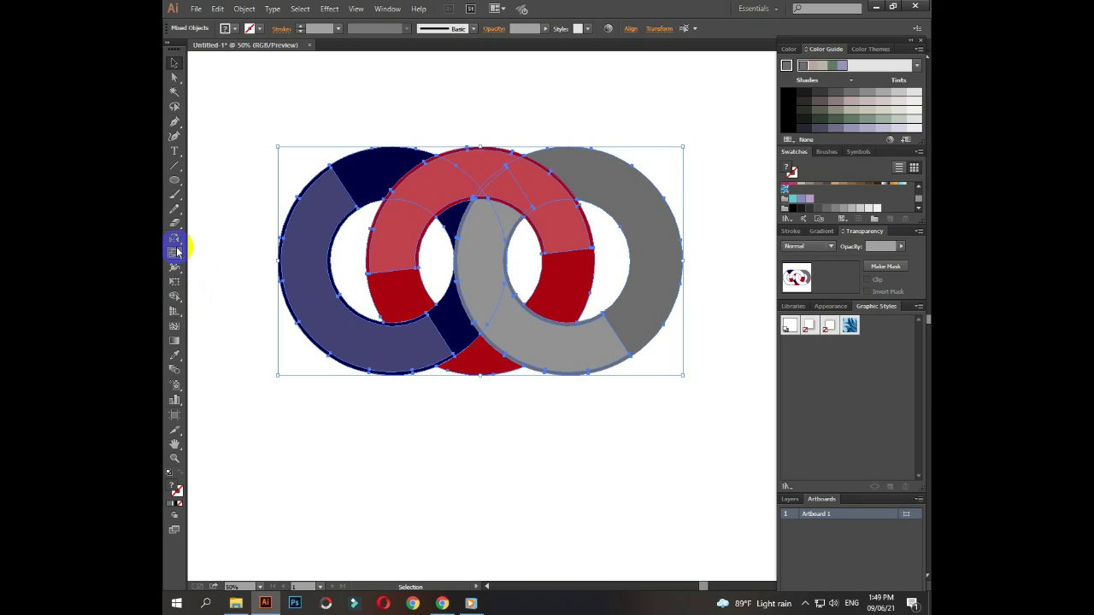
{"action": "left_click_drag", "start_coordinate": [175, 245], "coordinate": [195, 254]}
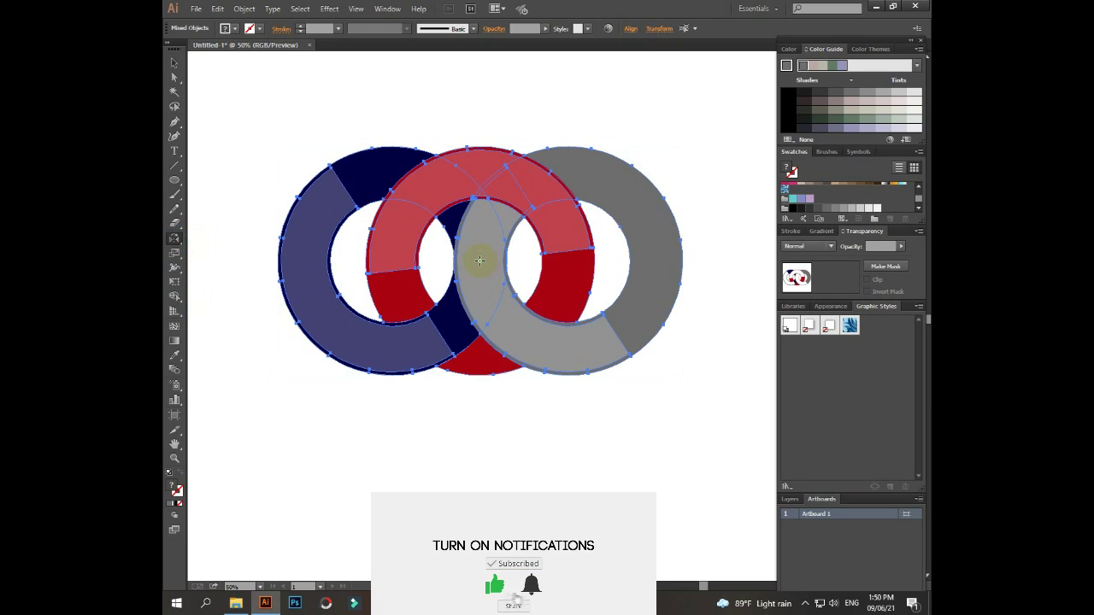
{"action": "left_click", "coordinate": [483, 349]}
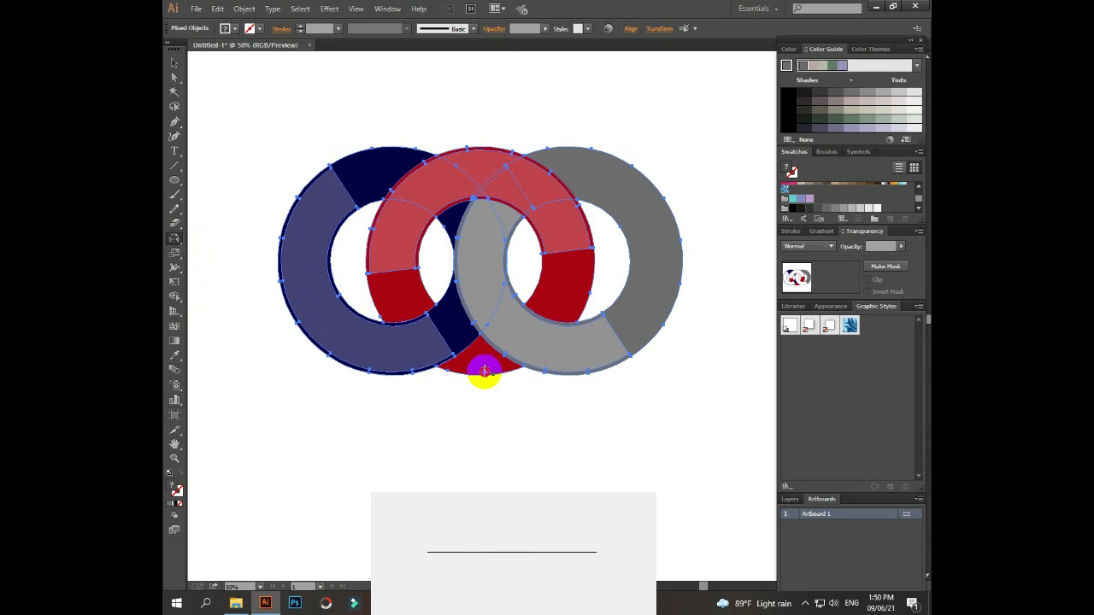
{"action": "left_click", "coordinate": [484, 372]}
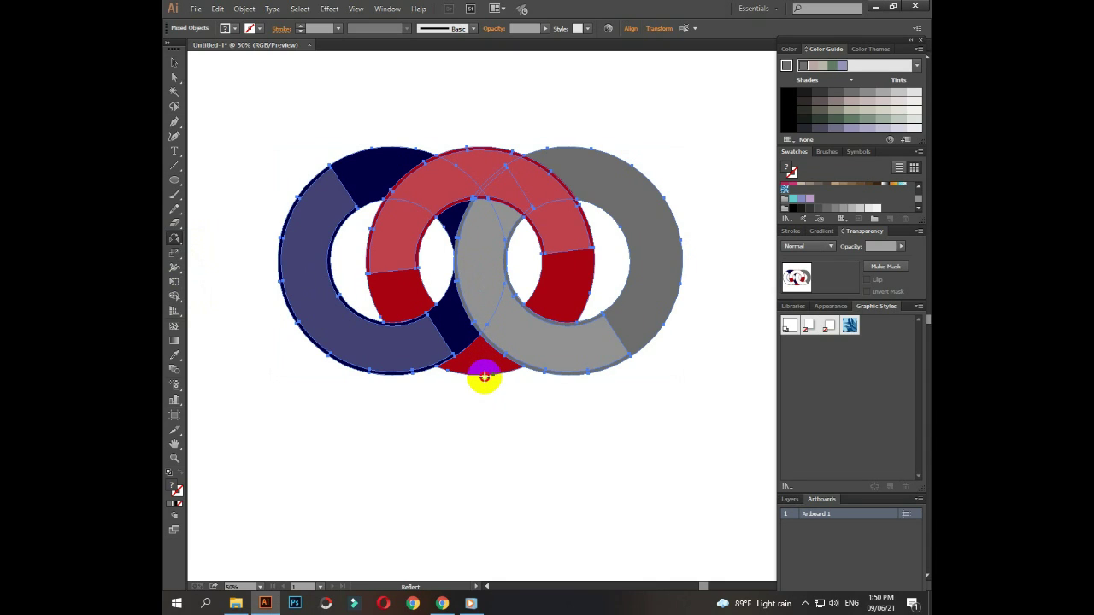
{"action": "left_click", "coordinate": [484, 382], "text": "alt"}
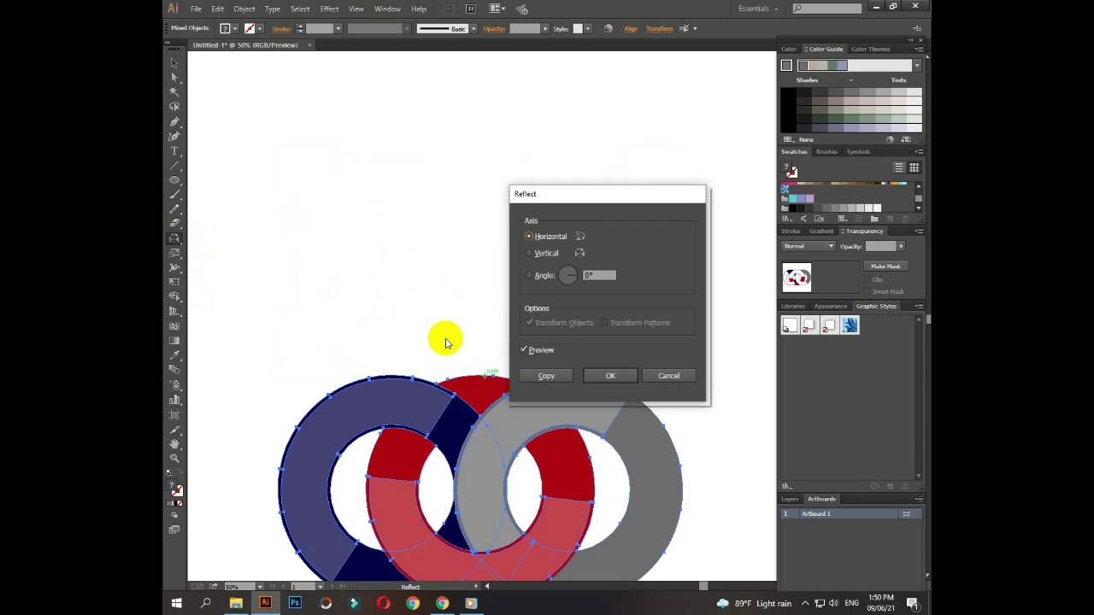
{"action": "left_click", "coordinate": [544, 376]}
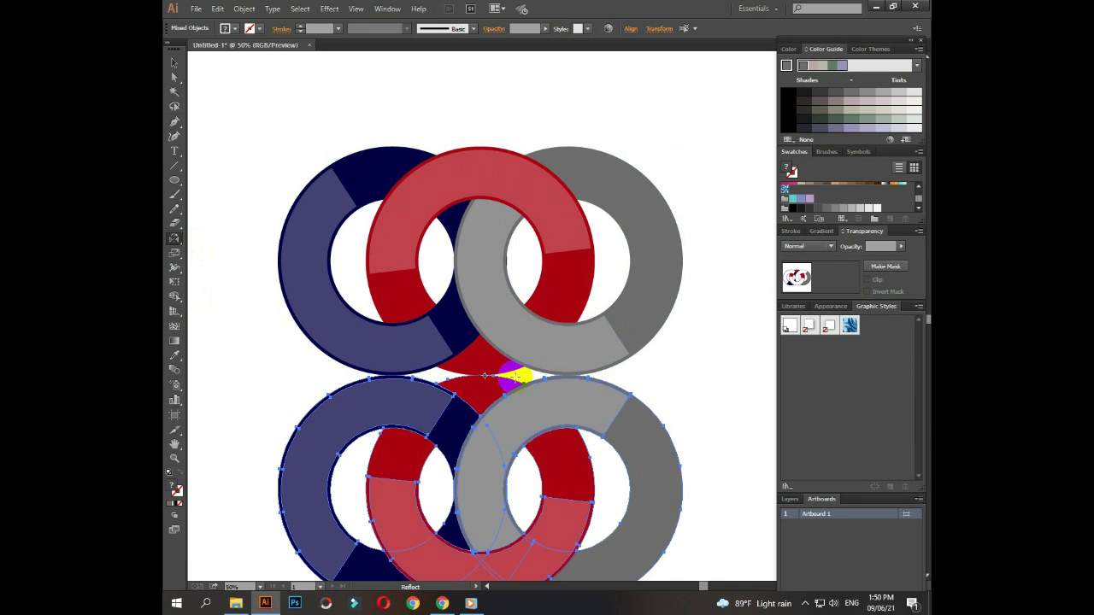
{"action": "left_click", "coordinate": [174, 63]}
{"action": "left_click", "coordinate": [247, 109]}
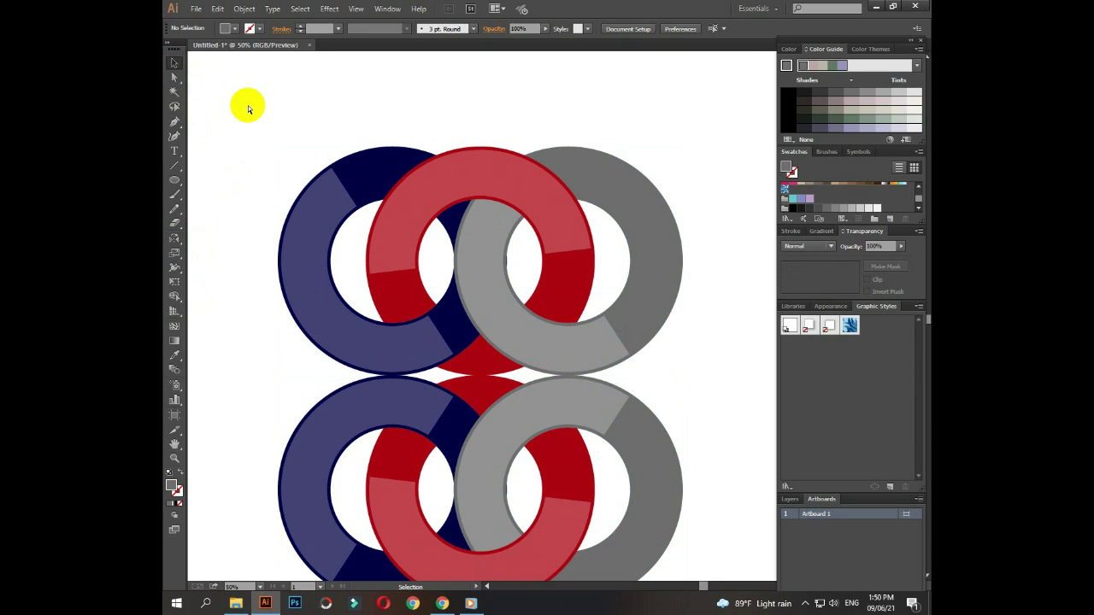
{"action": "key", "text": "ctrl+minus"}
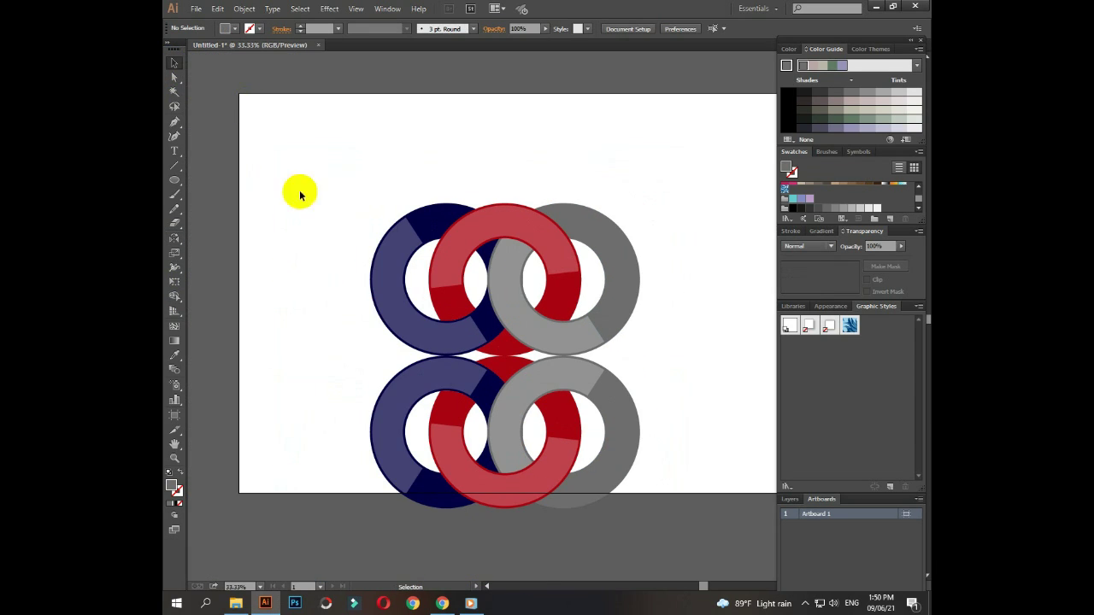
Step: Draw a black-filled rectangle over the mirrored rings
{"action": "scroll", "coordinate": [333, 269], "scroll_direction": "down", "scroll_amount": 1}
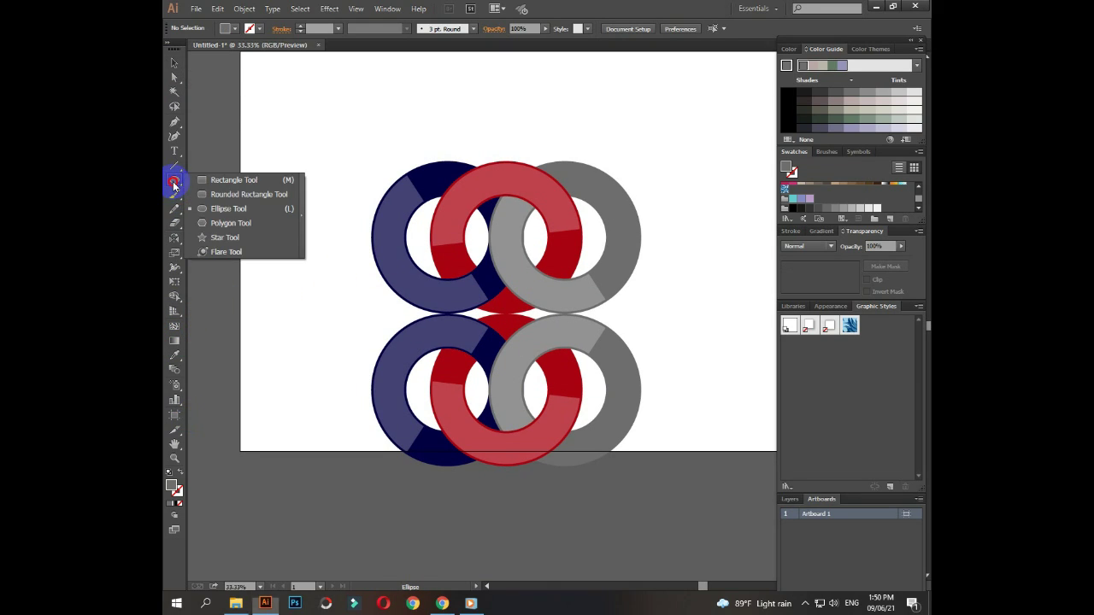
{"action": "left_click_drag", "start_coordinate": [174, 185], "coordinate": [219, 178]}
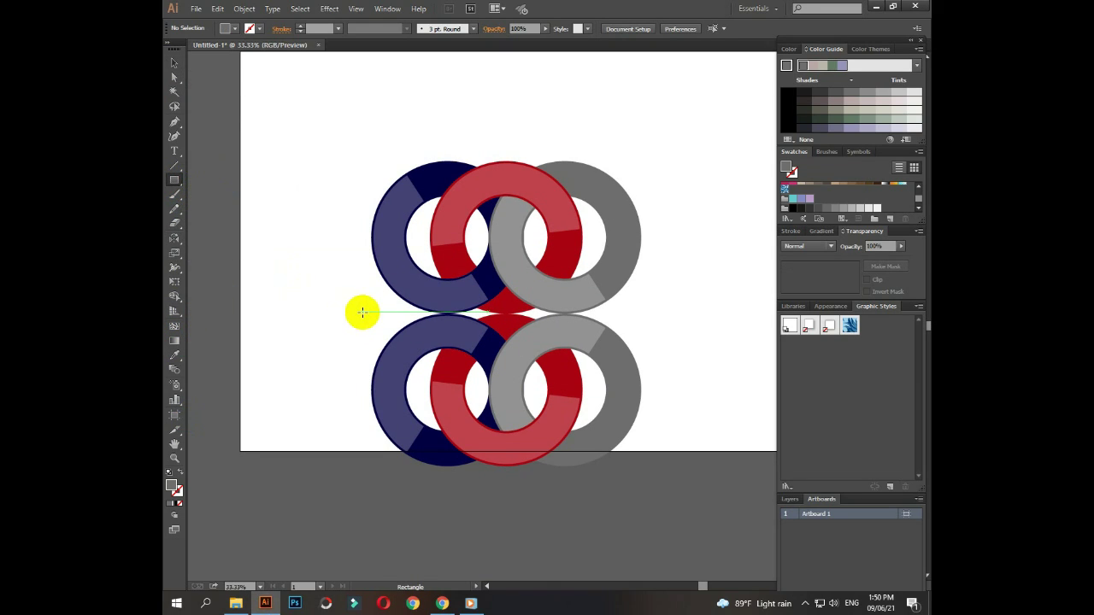
{"action": "mouse_move", "coordinate": [362, 314]}
{"action": "left_mouse_down"}
{"action": "mouse_move", "coordinate": [688, 461]}
{"action": "mouse_move", "coordinate": [646, 474]}
{"action": "left_mouse_up"}
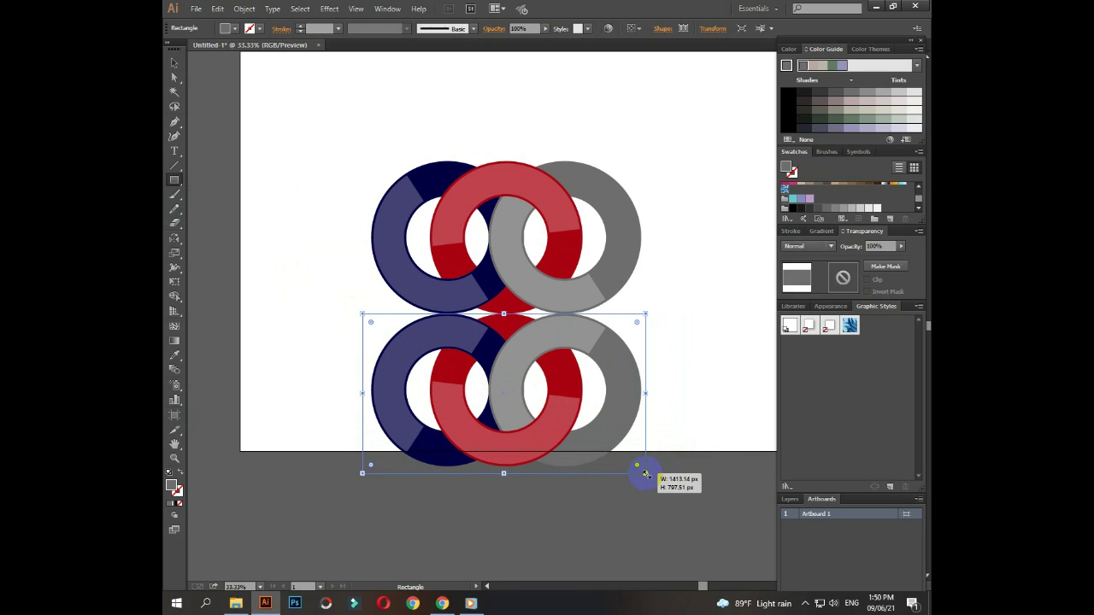
{"action": "left_click_drag", "start_coordinate": [646, 474], "coordinate": [645, 472]}
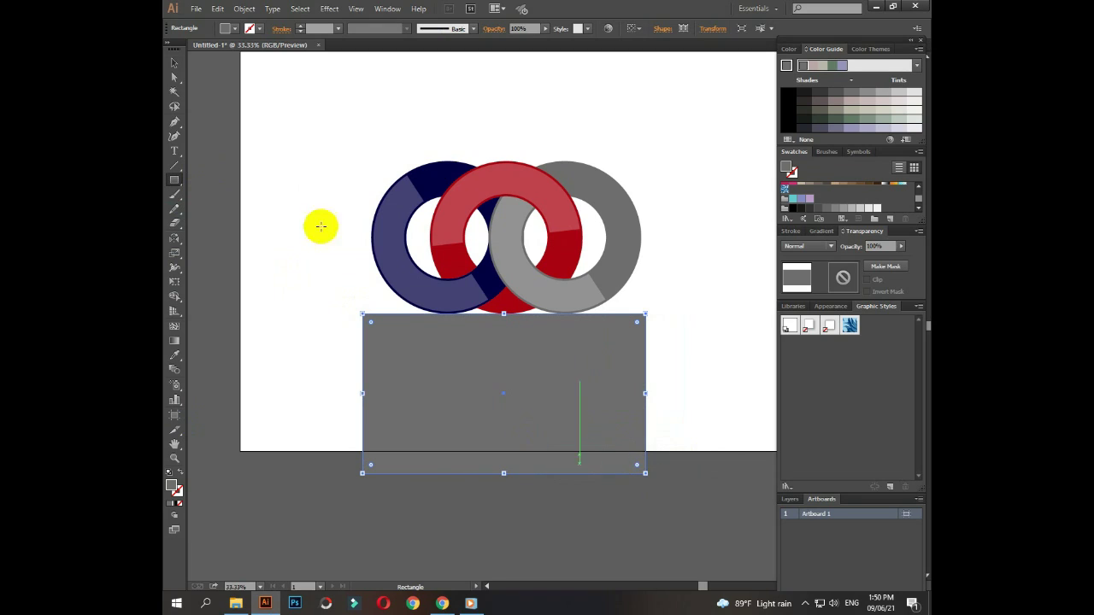
{"action": "left_click", "coordinate": [226, 28]}
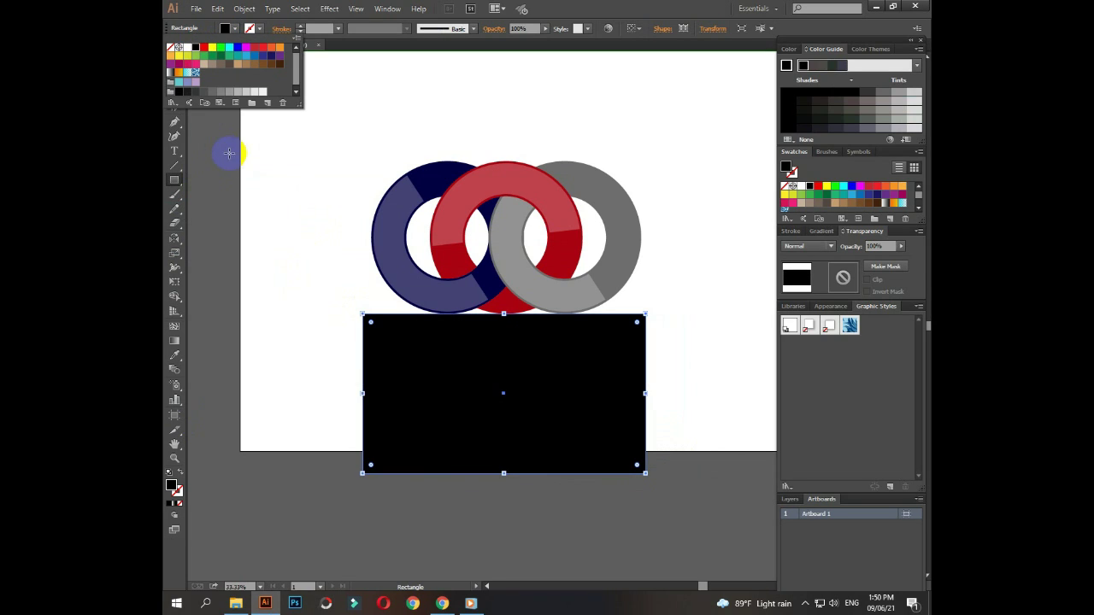
{"action": "left_click", "coordinate": [225, 152]}
Step: Marquee-select the mirrored rings under the rectangle, then select the black rectangle alone
{"action": "left_click", "coordinate": [175, 66]}
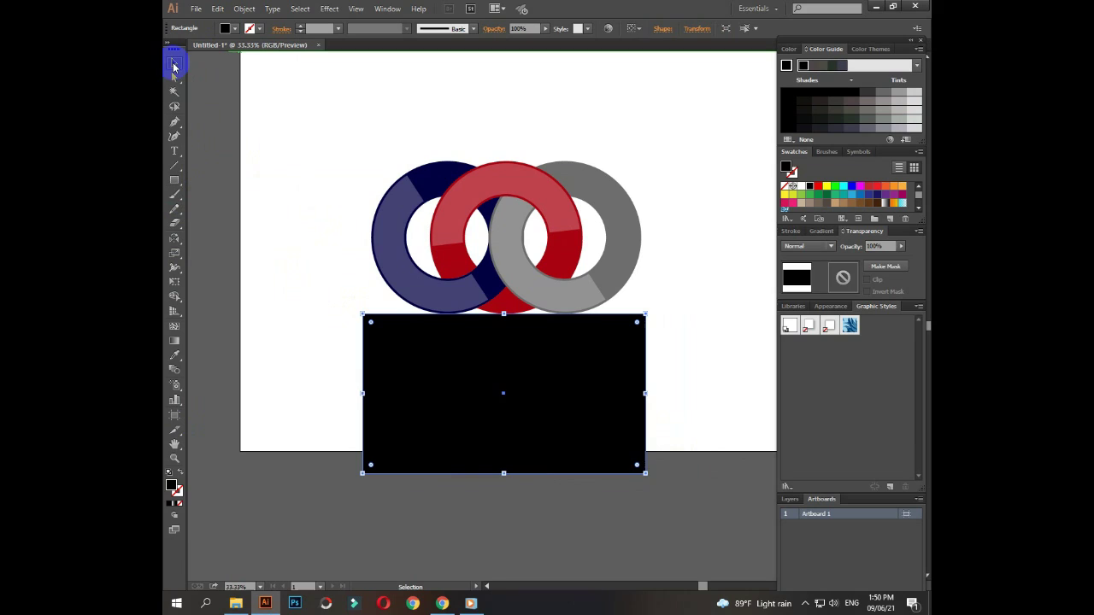
{"action": "left_click_drag", "start_coordinate": [289, 352], "coordinate": [422, 395]}
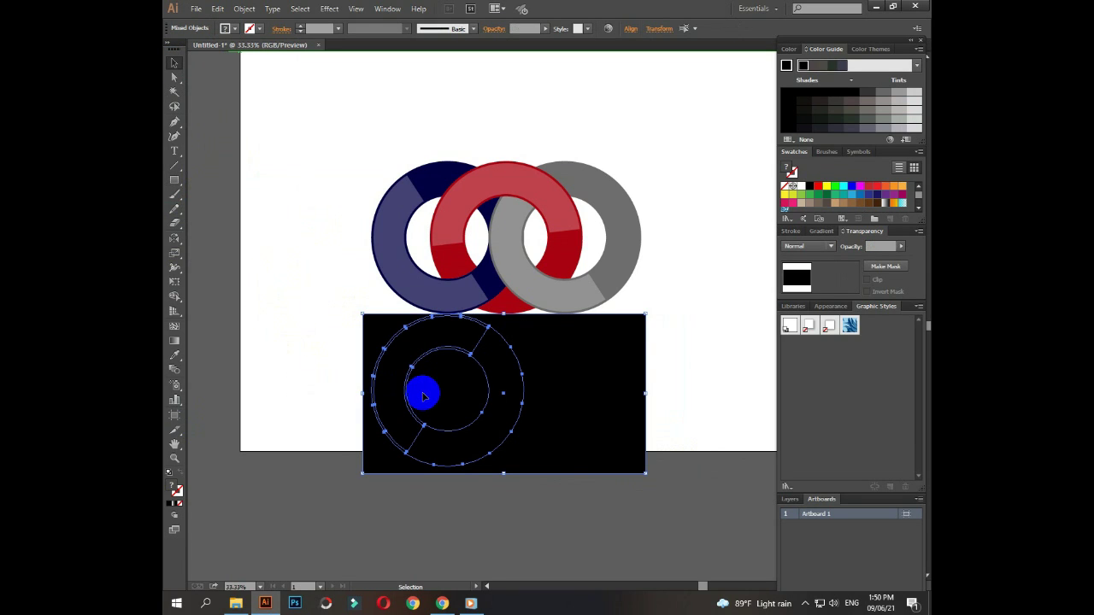
{"action": "left_click", "coordinate": [282, 354]}
{"action": "left_click_drag", "start_coordinate": [284, 352], "coordinate": [688, 439]}
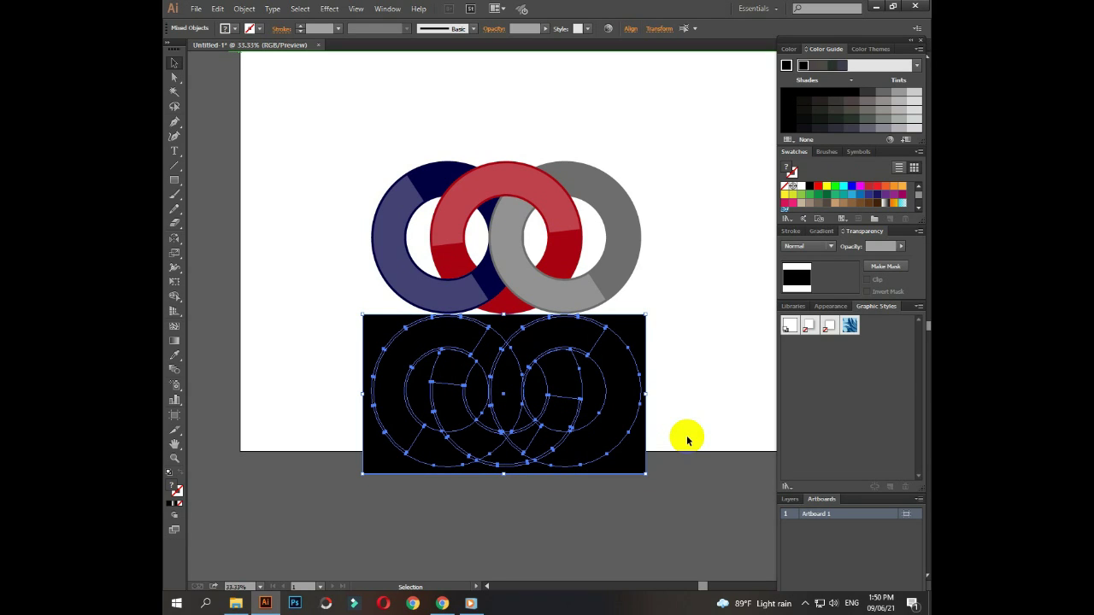
{"action": "left_click", "coordinate": [612, 420]}
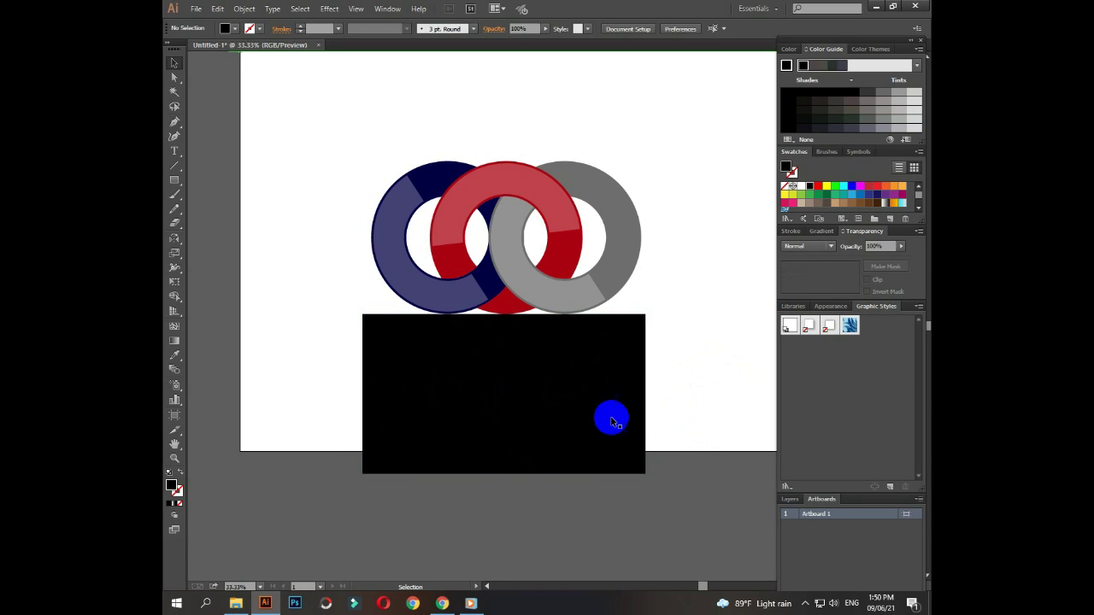
{"action": "left_click", "coordinate": [612, 421]}
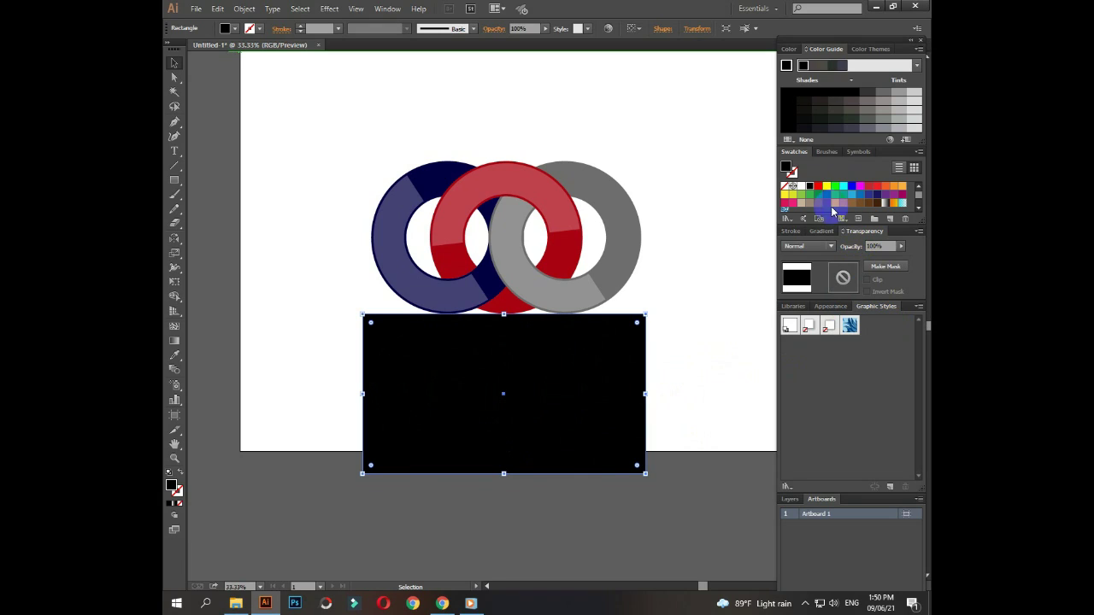
Step: Fill the rectangle with the White, Black gradient preset
{"action": "left_click", "coordinate": [195, 270]}
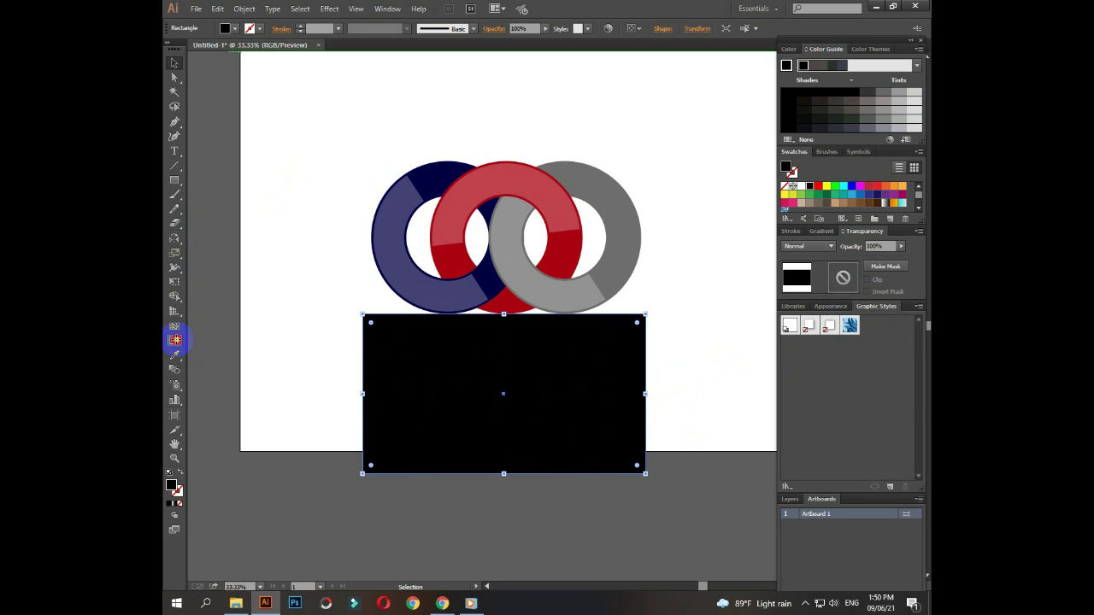
{"action": "double_click", "coordinate": [175, 340]}
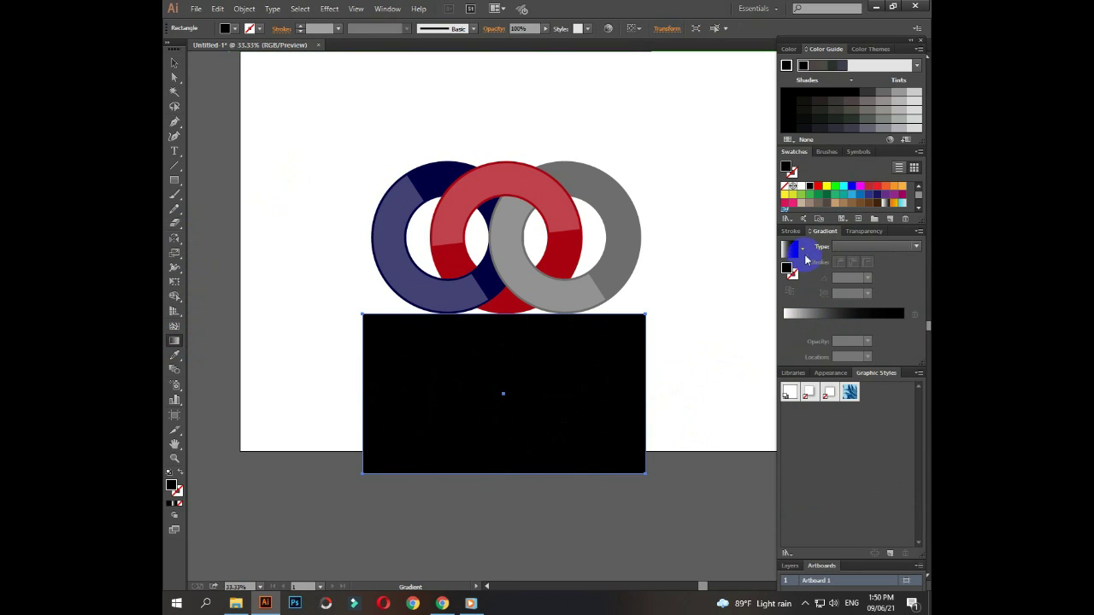
{"action": "left_click", "coordinate": [804, 249]}
{"action": "left_click", "coordinate": [741, 274]}
{"action": "left_click", "coordinate": [618, 384]}
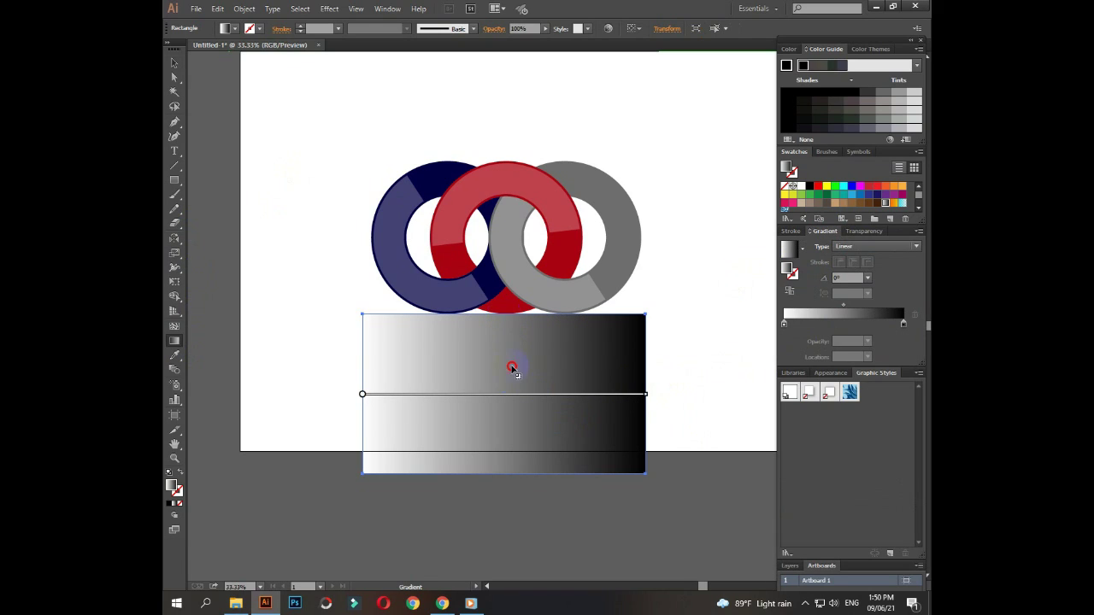
Step: Run the gradient top to bottom and move its midpoint up so black dominates lower down
{"action": "left_click_drag", "start_coordinate": [505, 314], "coordinate": [505, 469]}
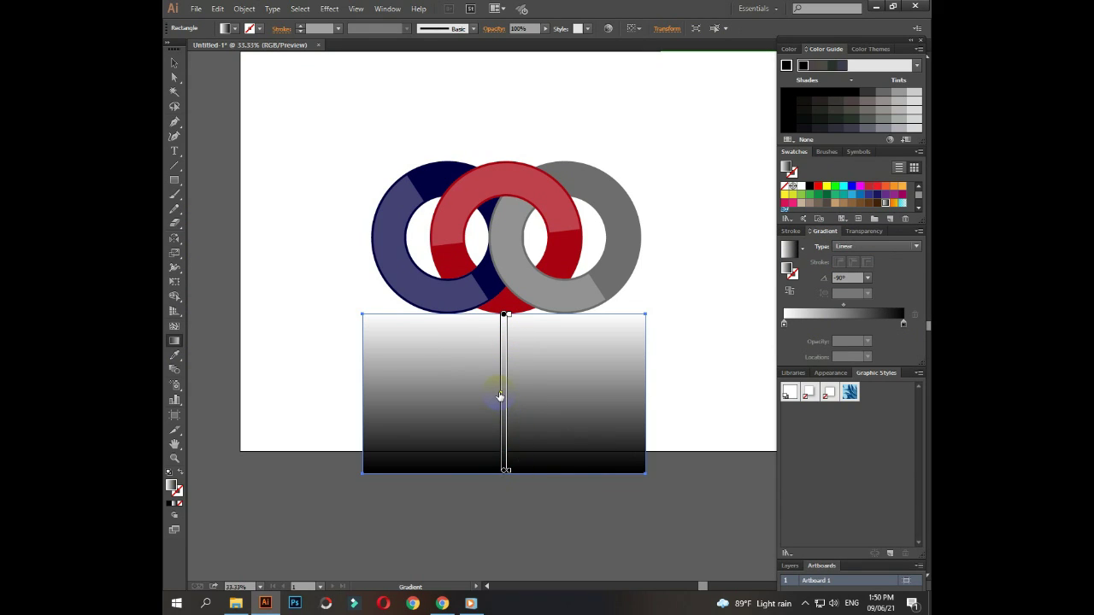
{"action": "mouse_move", "coordinate": [500, 396]}
{"action": "left_mouse_down"}
{"action": "mouse_move", "coordinate": [498, 334]}
{"action": "mouse_move", "coordinate": [501, 350]}
{"action": "left_mouse_up"}
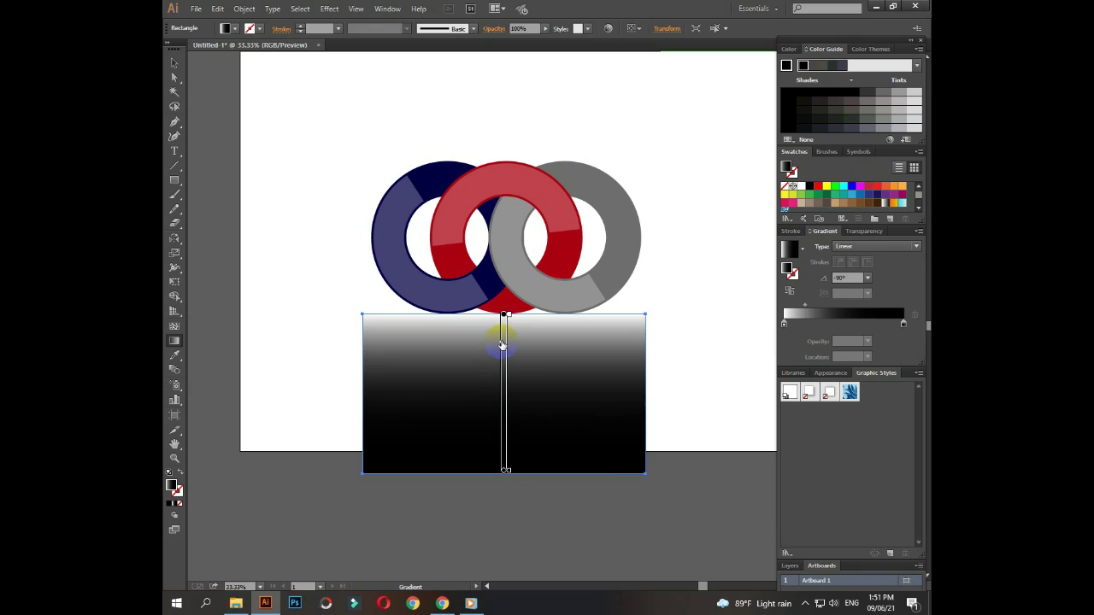
{"action": "left_click", "coordinate": [174, 65]}
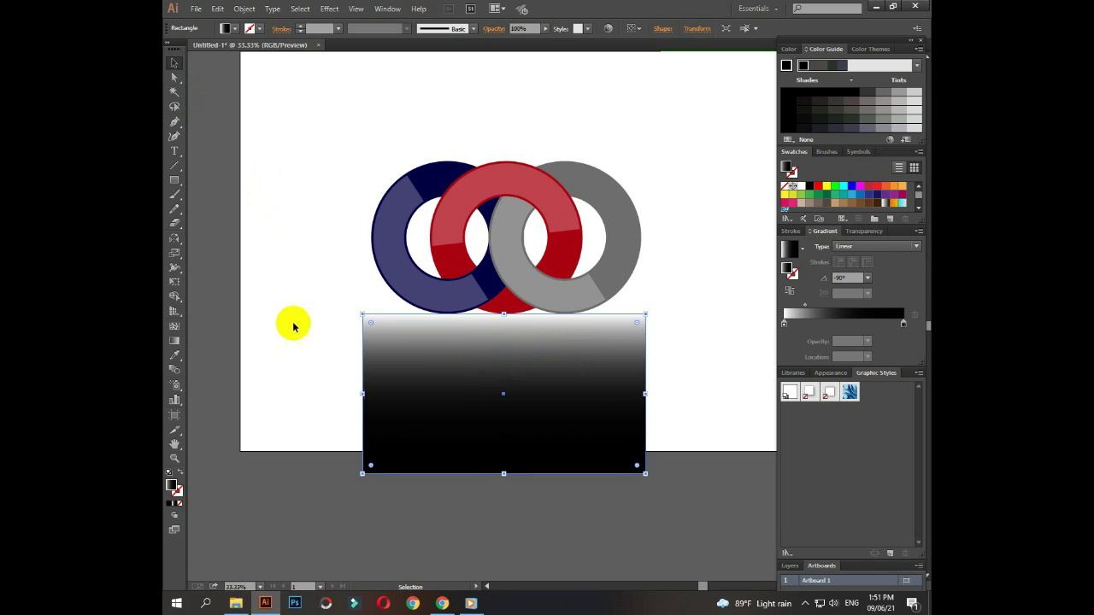
{"action": "left_click_drag", "start_coordinate": [312, 362], "coordinate": [660, 489]}
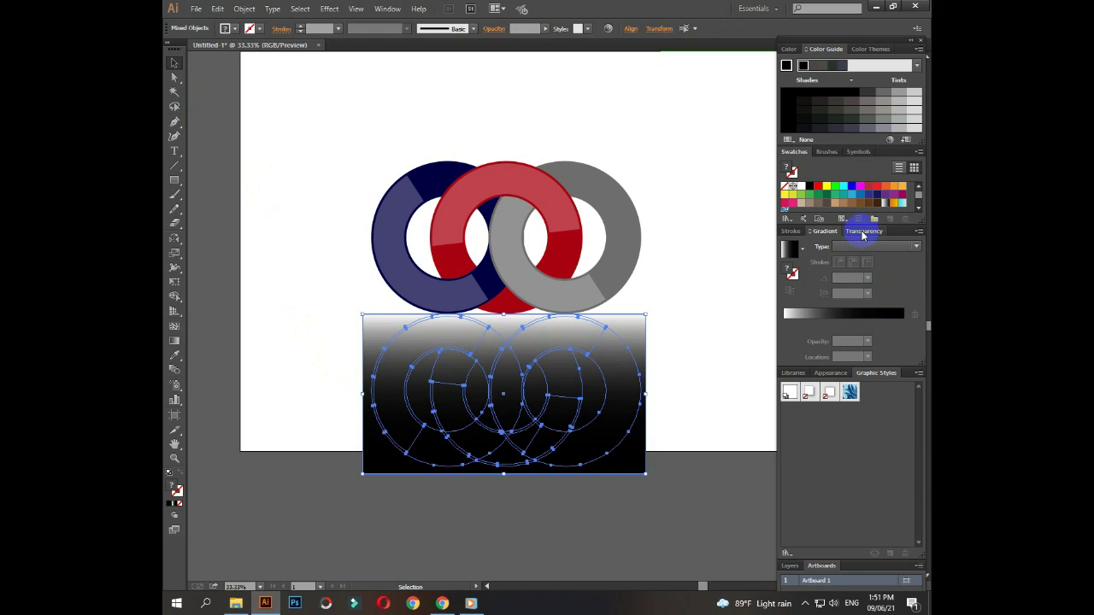
Step: Make a mask from the gradient rectangle over the flipped rings and lower the reflection's opacity
{"action": "left_click", "coordinate": [865, 231]}
{"action": "left_click", "coordinate": [883, 270]}
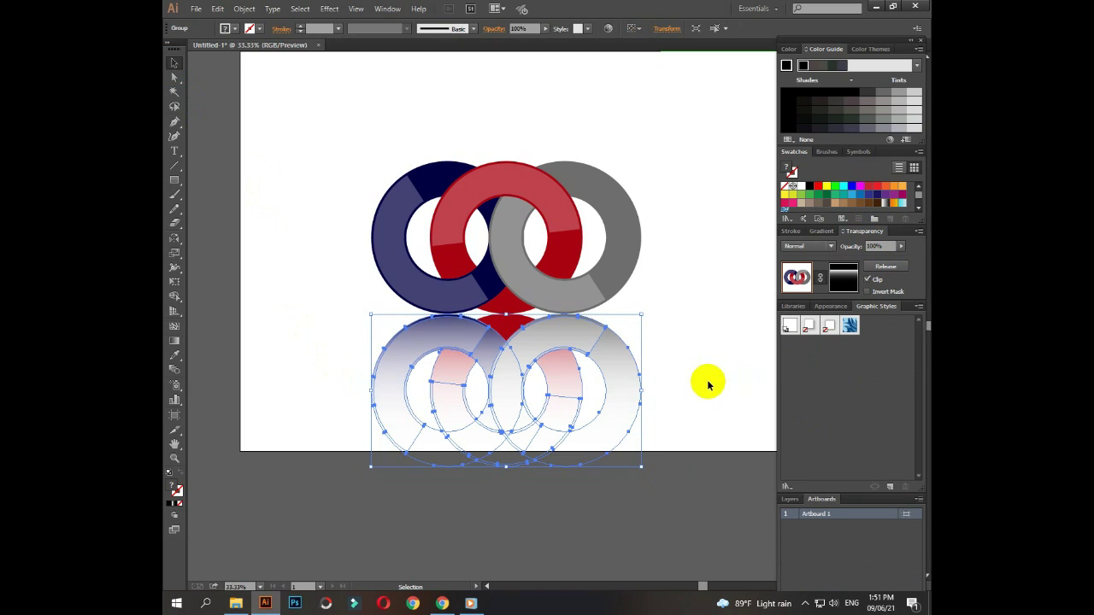
{"action": "left_click", "coordinate": [887, 249]}
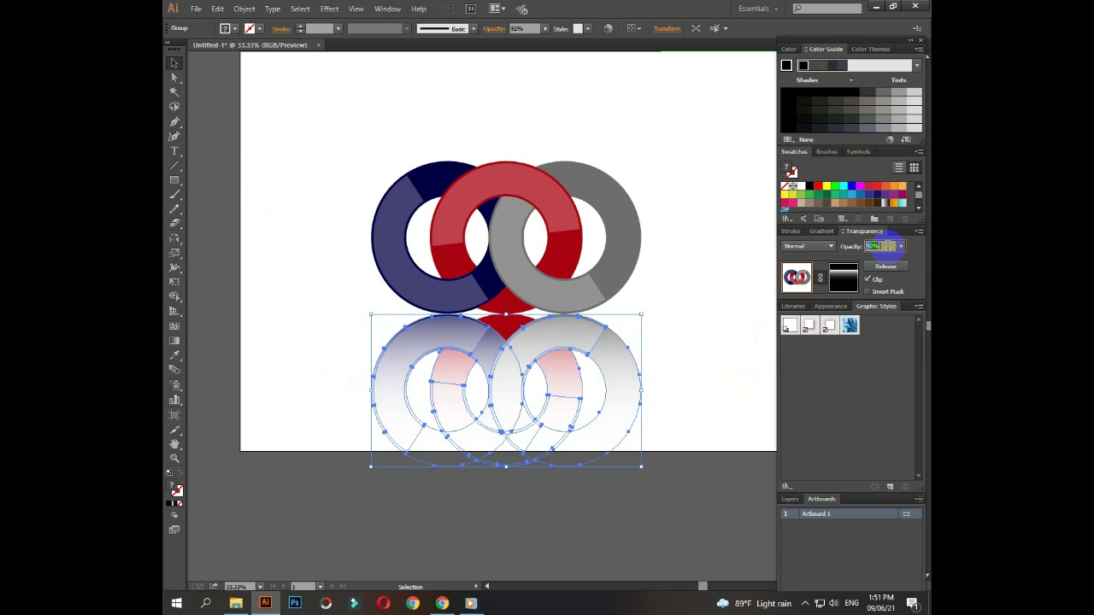
{"action": "scroll", "coordinate": [889, 247], "scroll_direction": "down", "scroll_amount": 8}
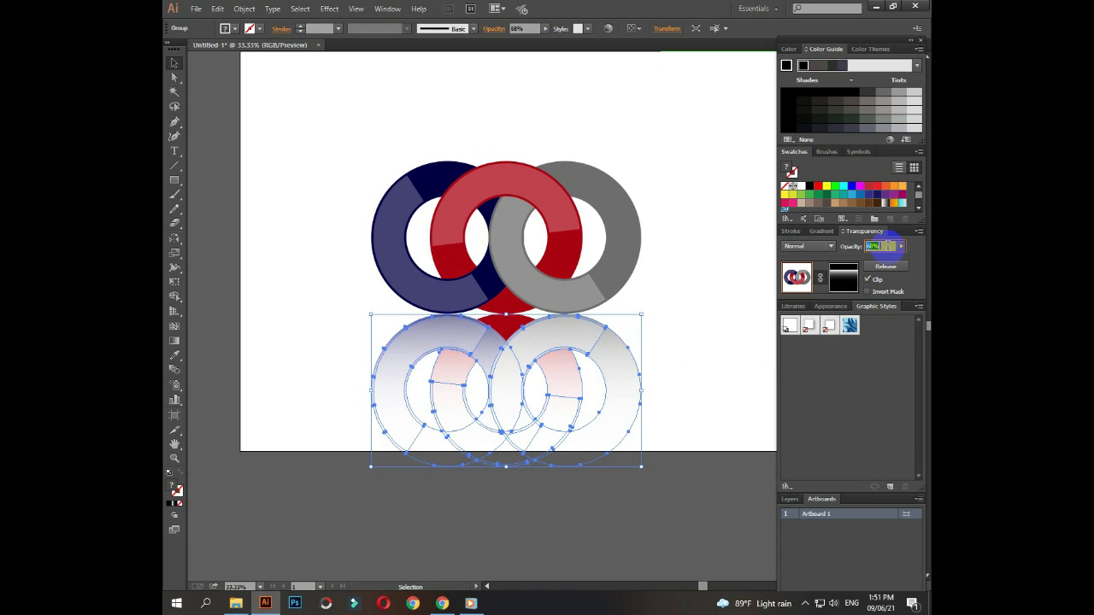
{"action": "scroll", "coordinate": [890, 246], "scroll_direction": "down", "scroll_amount": 1}
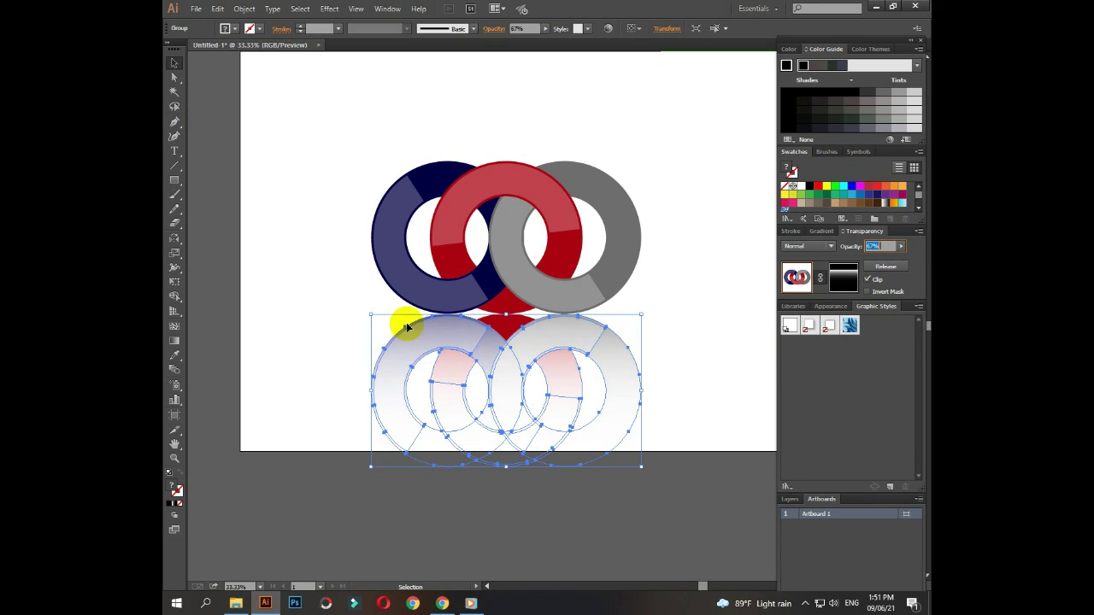
{"action": "left_click", "coordinate": [271, 181]}
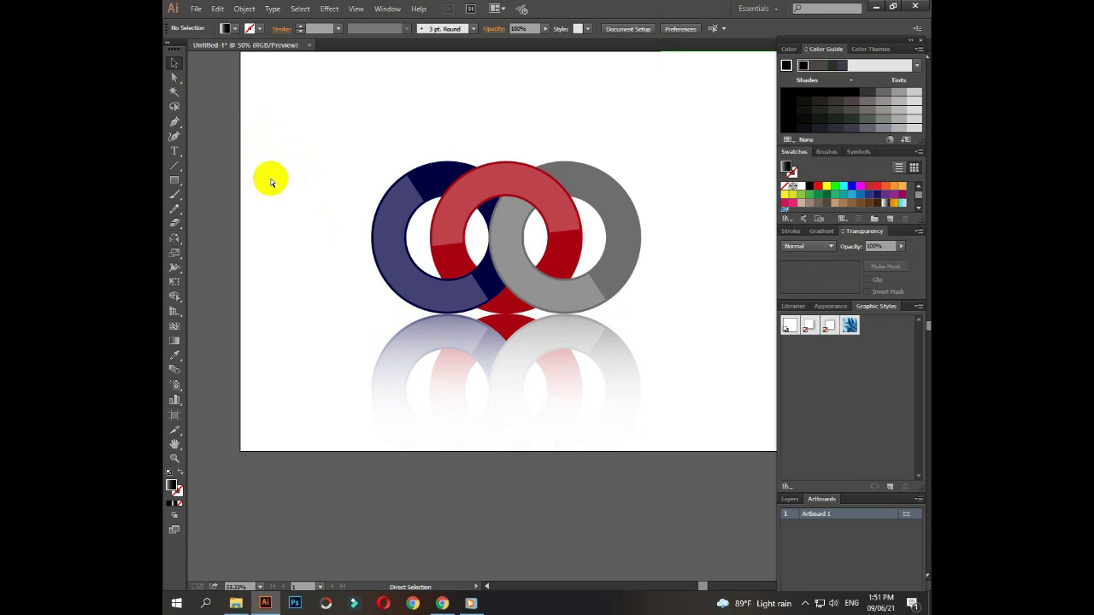
{"action": "key", "text": "ctrl+plus"}
Step: Select the masked reflection below the rings and delete it
{"action": "key", "text": "ctrl+minus"}
{"action": "key", "text": "ctrl+minus"}
{"action": "key", "text": "ctrl+z"}
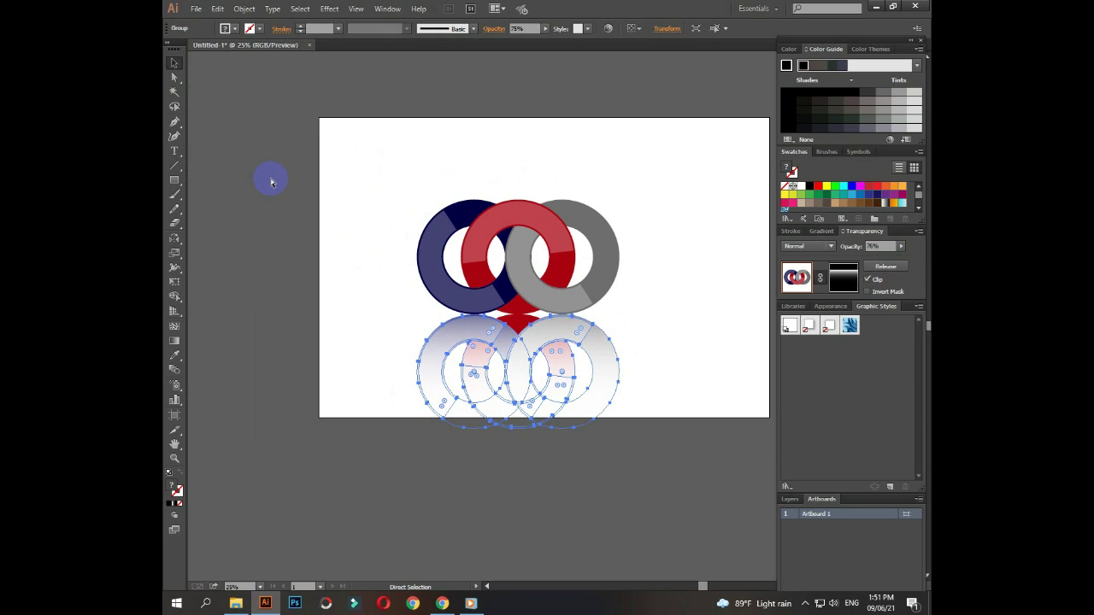
{"action": "key", "text": "v"}
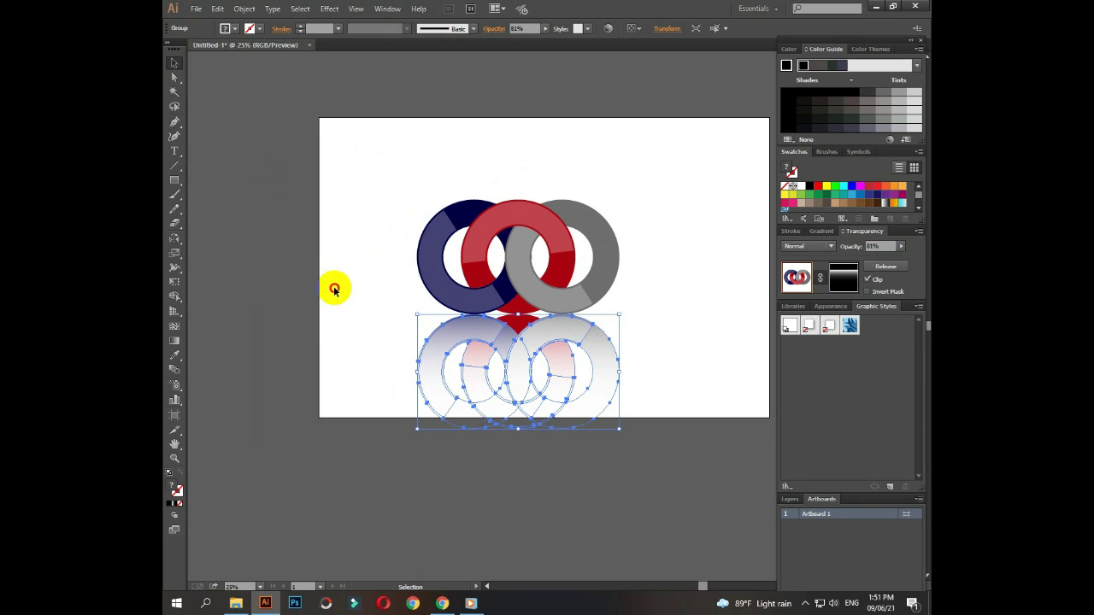
{"action": "left_click", "coordinate": [340, 294]}
{"action": "key", "text": "ctrl+z"}
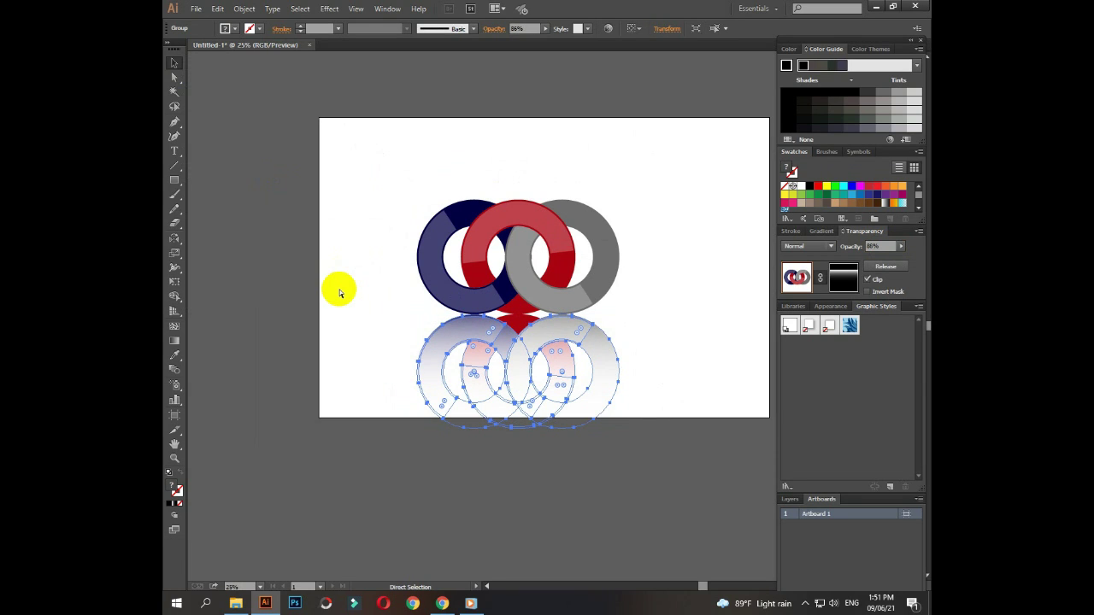
{"action": "left_click_drag", "start_coordinate": [376, 334], "coordinate": [643, 431]}
{"action": "key", "text": "Delete"}
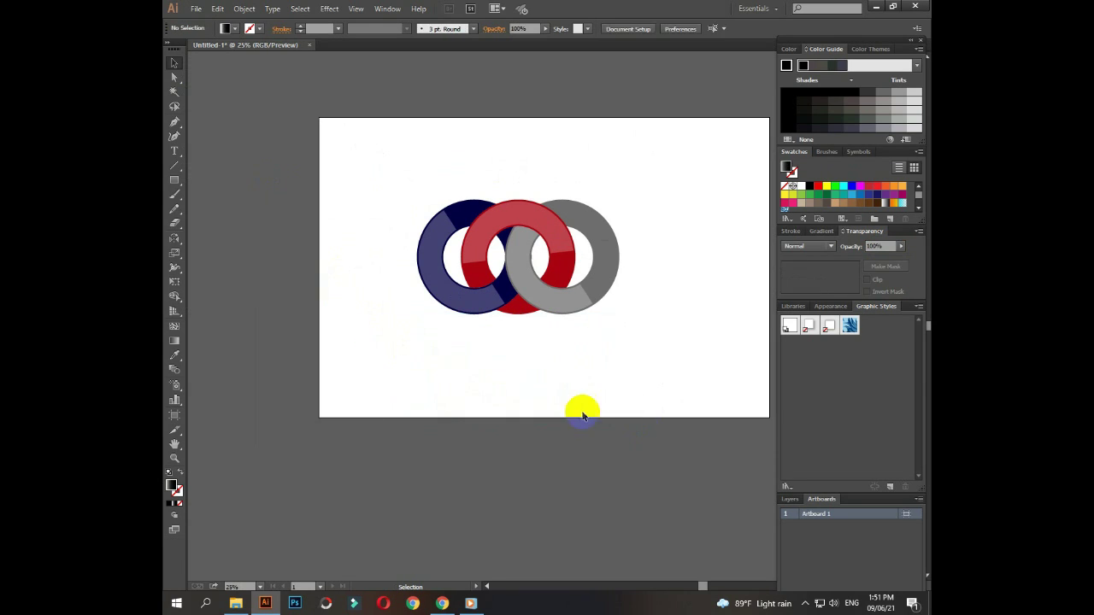
Step: Group the three interlocked rings together
{"action": "left_click_drag", "start_coordinate": [381, 199], "coordinate": [692, 338]}
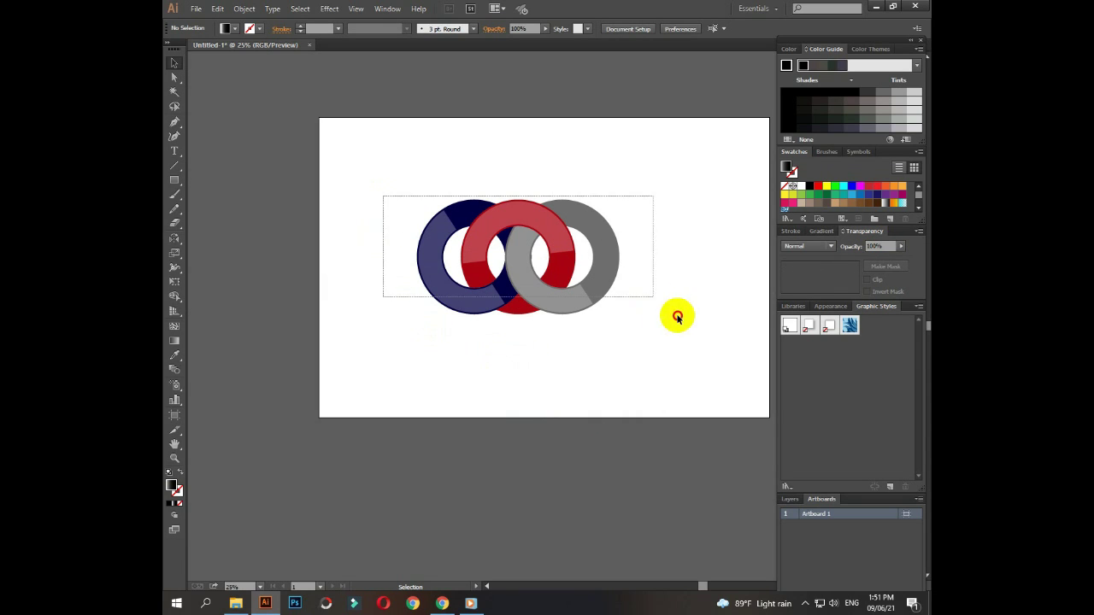
{"action": "right_click", "coordinate": [549, 241]}
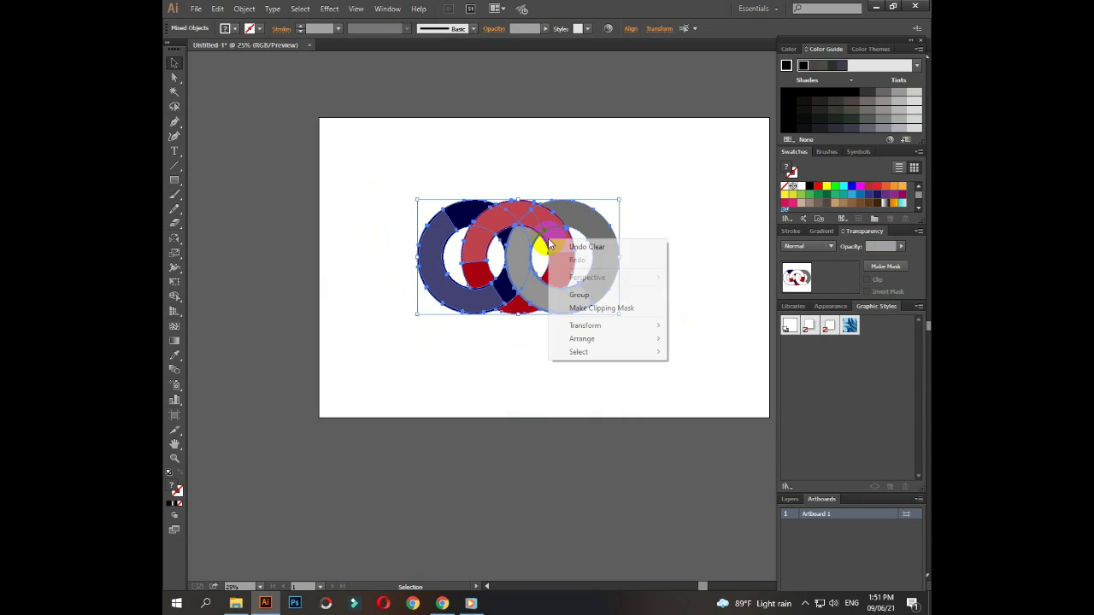
{"action": "left_click", "coordinate": [578, 296]}
{"action": "left_click", "coordinate": [523, 309]}
Step: Make a copy of the ring group reflected across the horizontal axis, below the rings
{"action": "left_click", "coordinate": [459, 289]}
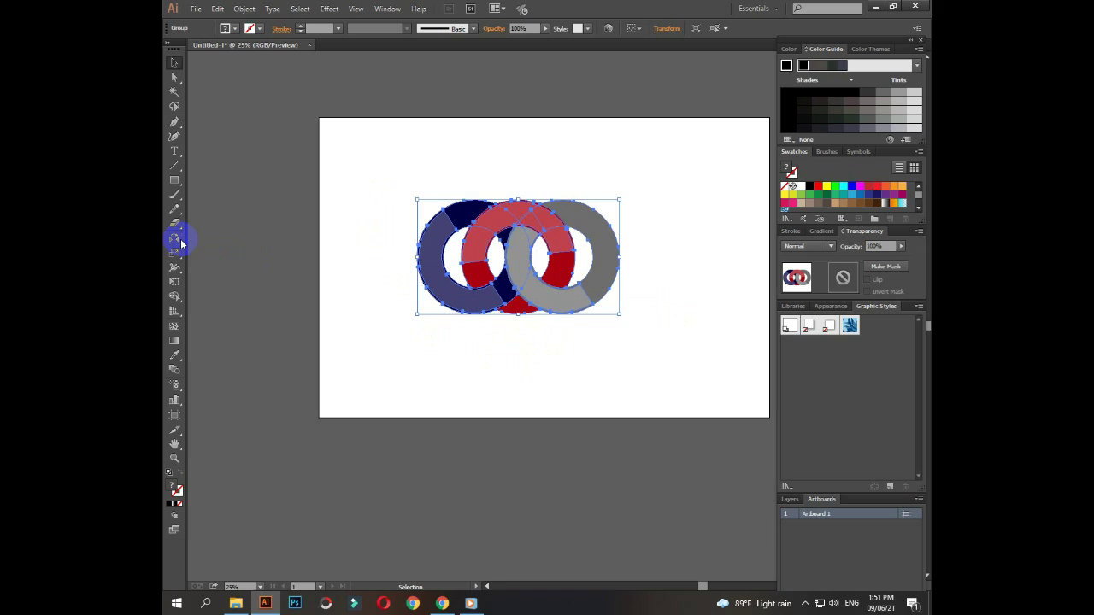
{"action": "left_click_drag", "start_coordinate": [177, 243], "coordinate": [229, 253]}
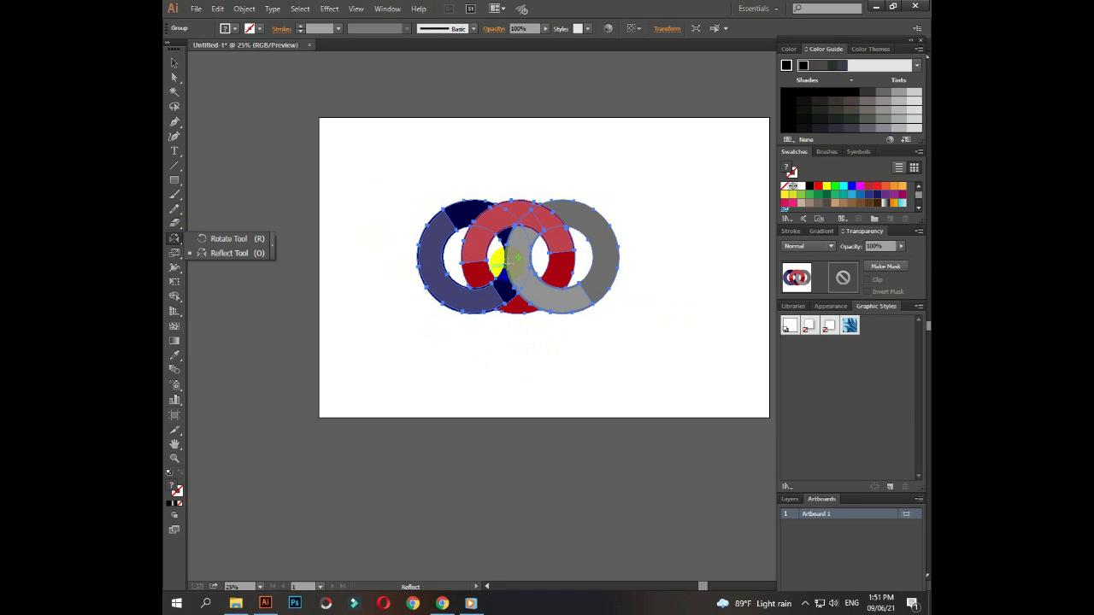
{"action": "left_click", "coordinate": [516, 306]}
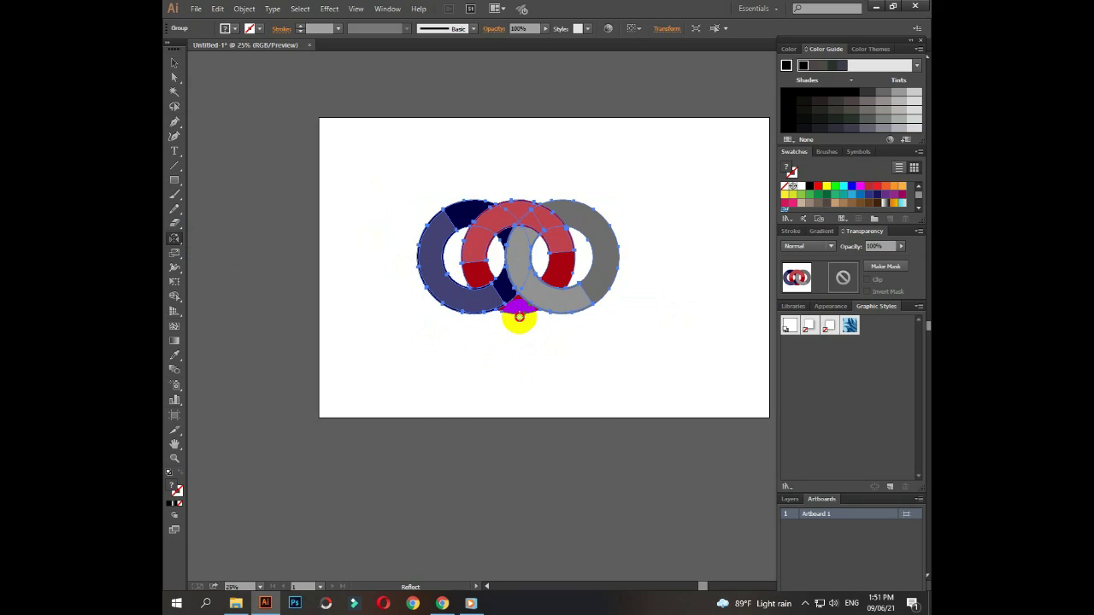
{"action": "left_click", "coordinate": [518, 317], "text": "alt"}
{"action": "left_click", "coordinate": [620, 377]}
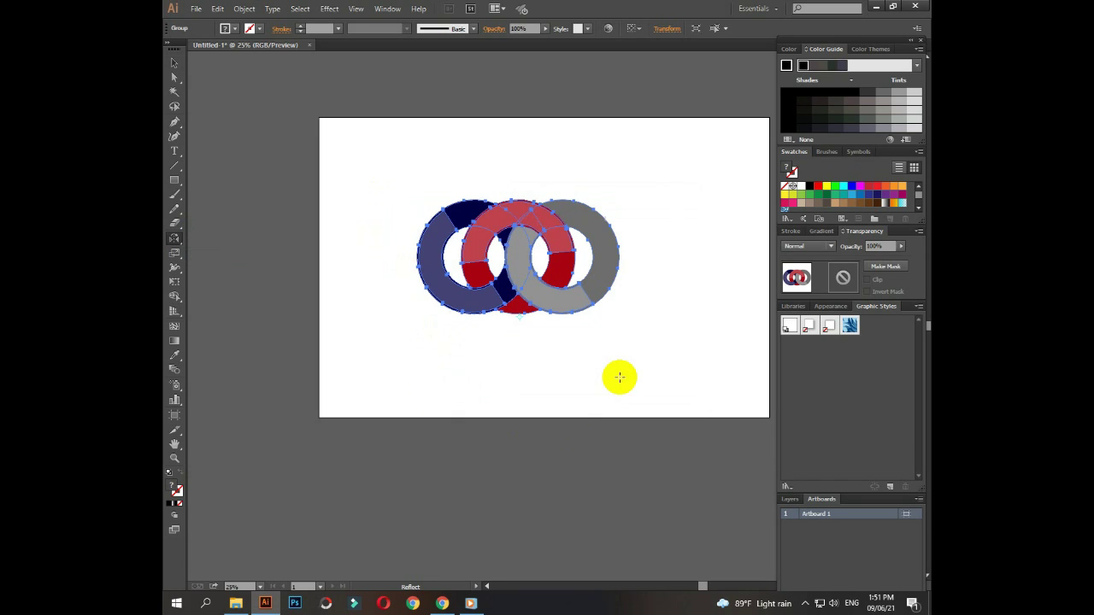
{"action": "left_click", "coordinate": [174, 62]}
Step: Nudge the flipped ring copy up so it sits right against the originals
{"action": "left_click", "coordinate": [314, 288]}
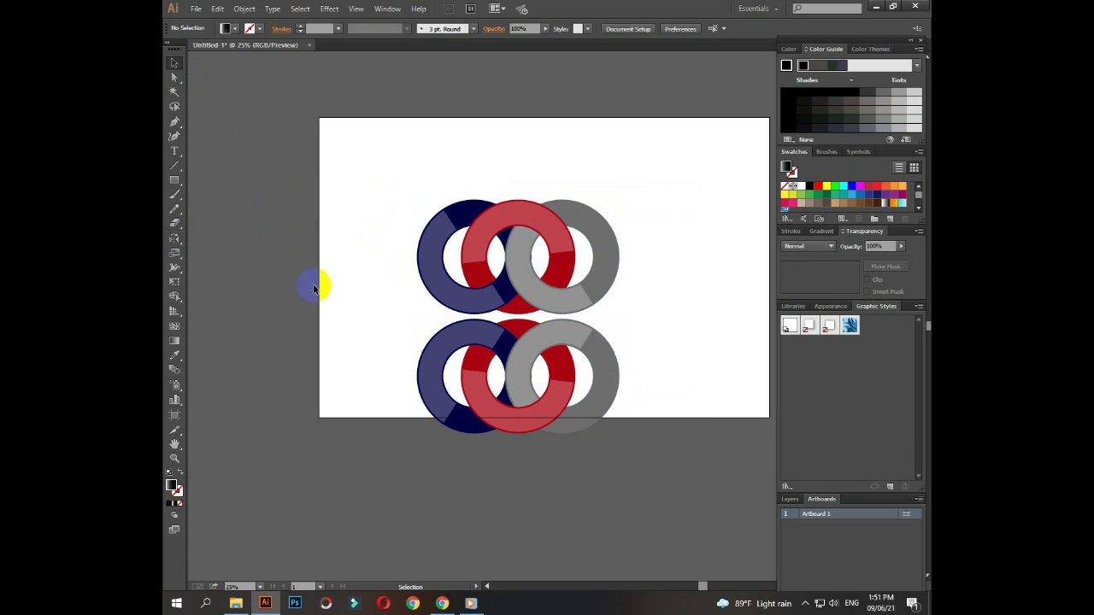
{"action": "left_click", "coordinate": [484, 362]}
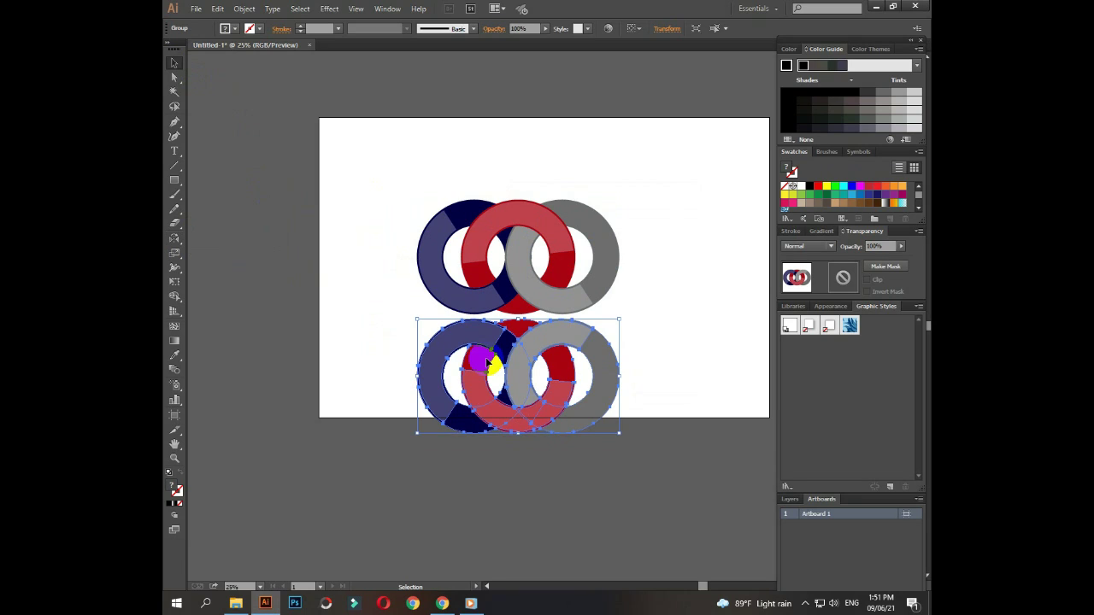
{"action": "left_click_drag", "start_coordinate": [487, 363], "coordinate": [486, 360]}
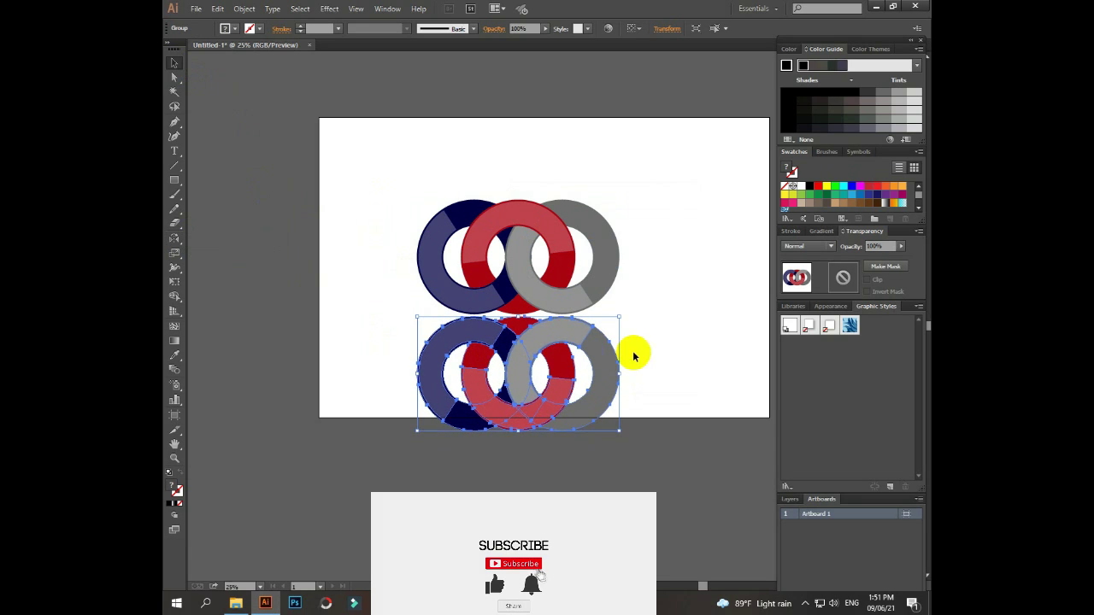
{"action": "left_click", "coordinate": [672, 338]}
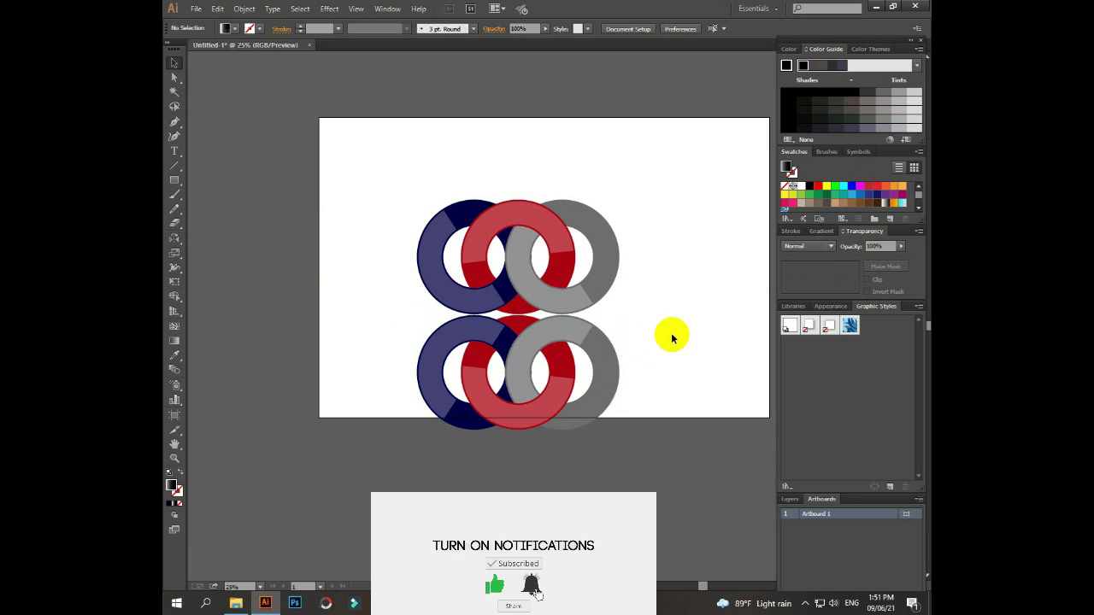
{"action": "left_click", "coordinate": [174, 181]}
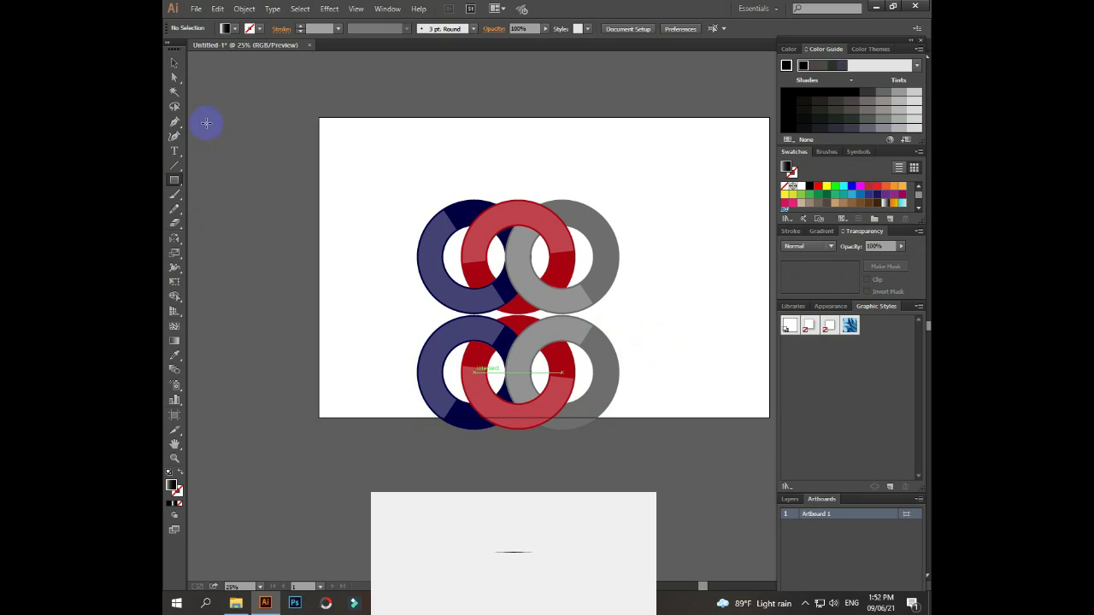
Step: Draw a black-filled rectangle over the flipped rings beneath the originals
{"action": "left_click", "coordinate": [227, 28]}
{"action": "left_click", "coordinate": [194, 48]}
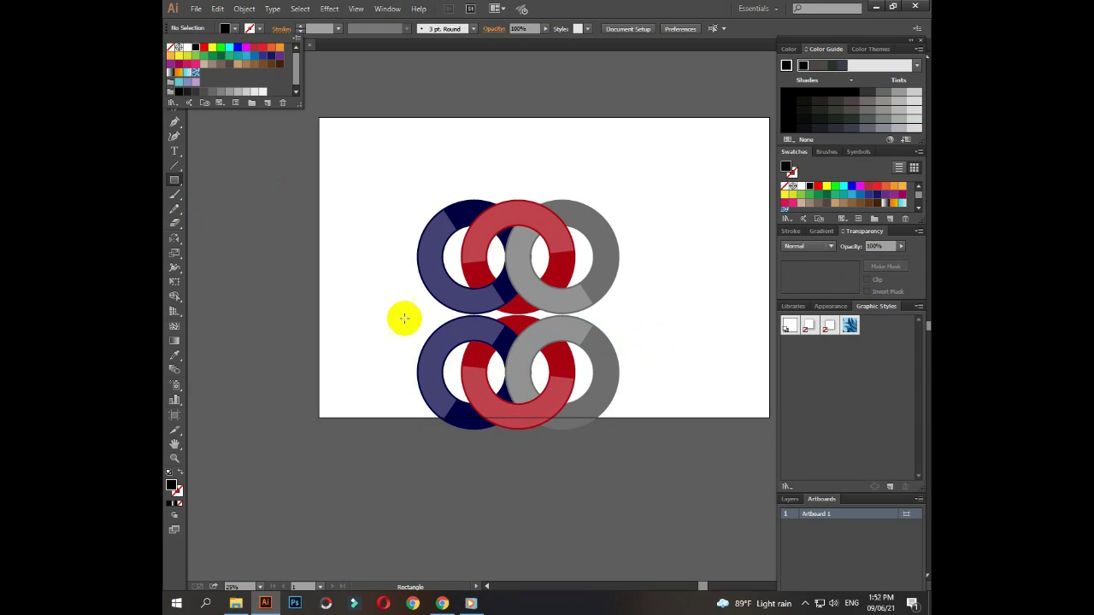
{"action": "left_click", "coordinate": [421, 314]}
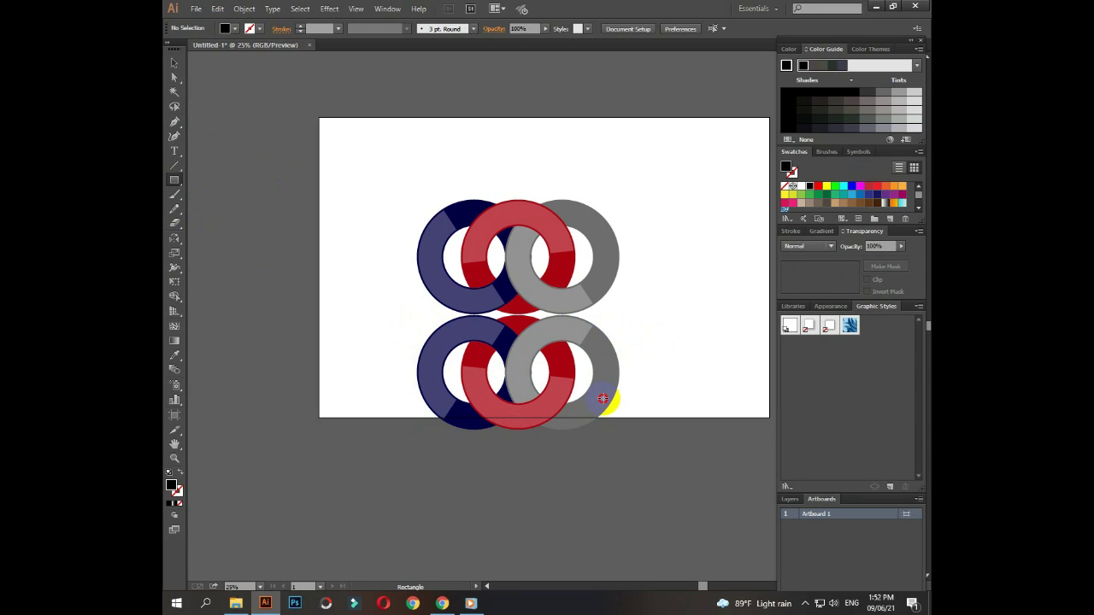
{"action": "left_click_drag", "start_coordinate": [410, 315], "coordinate": [624, 439]}
{"action": "left_click", "coordinate": [173, 65]}
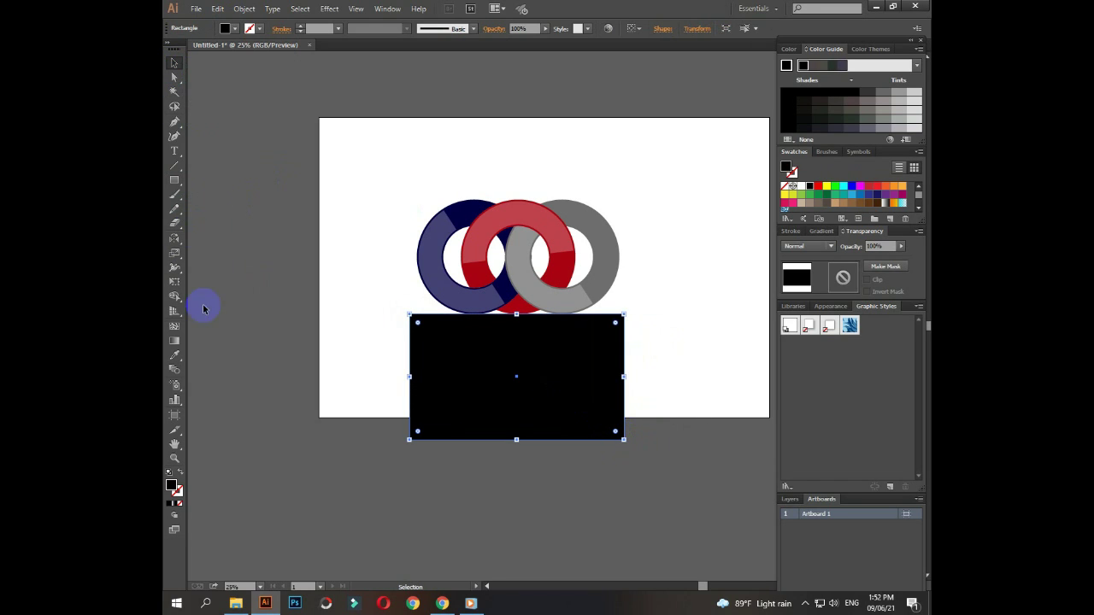
Step: Fill the rectangle with a white-to-black linear gradient running top to bottom, darkening higher up
{"action": "double_click", "coordinate": [174, 341]}
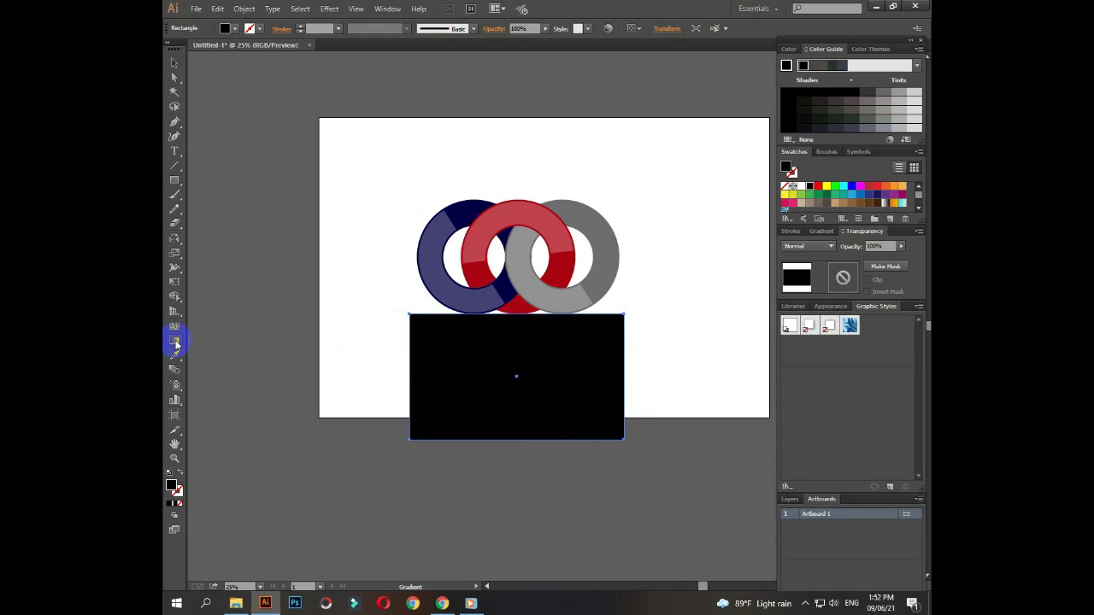
{"action": "left_click", "coordinate": [801, 248]}
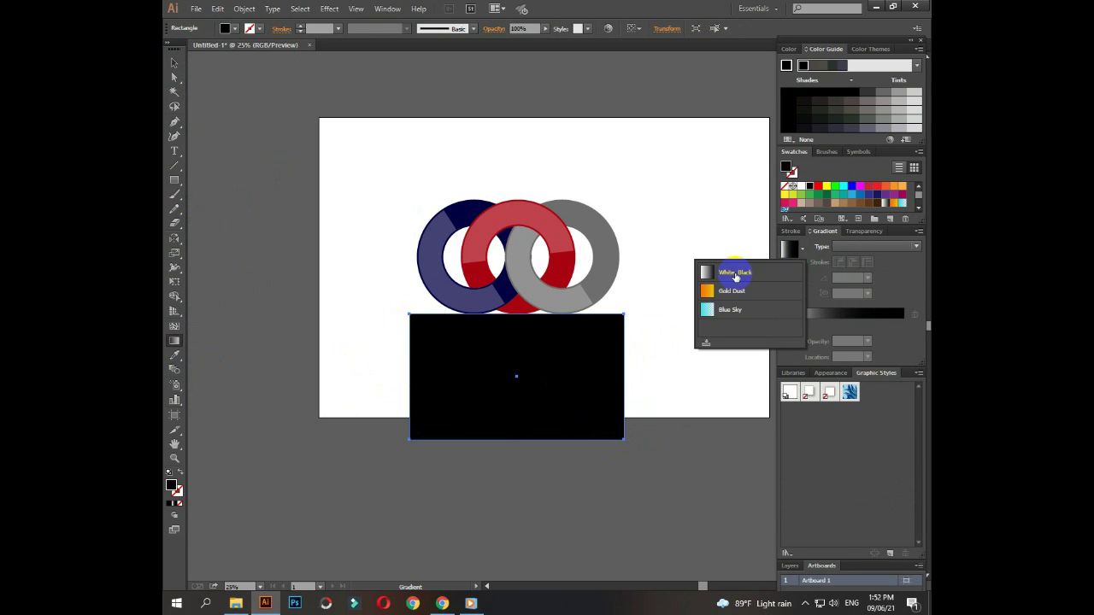
{"action": "left_click", "coordinate": [733, 272]}
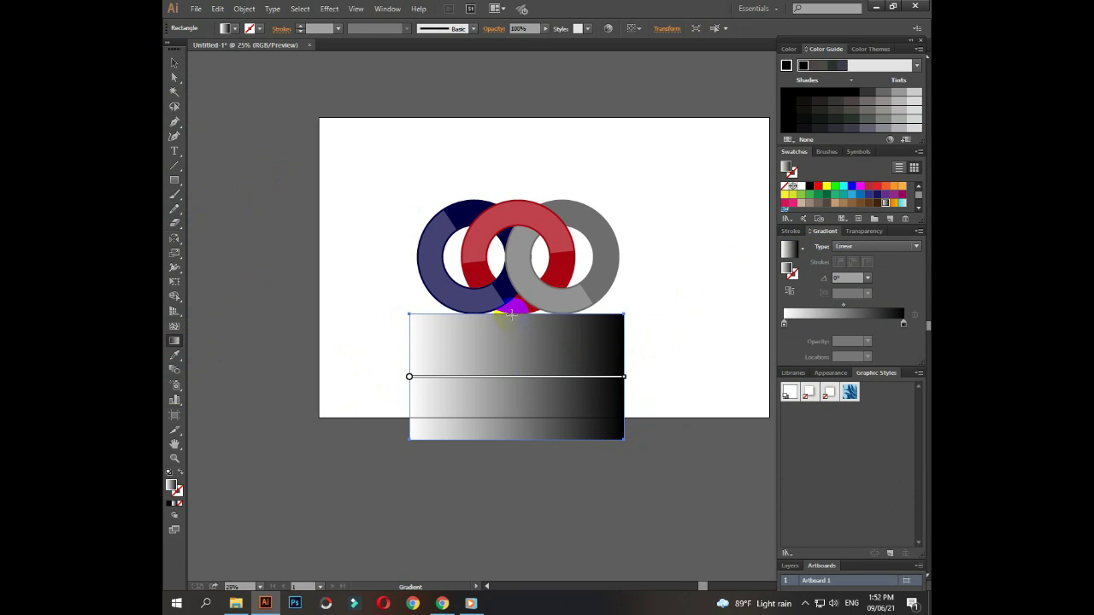
{"action": "left_click_drag", "start_coordinate": [512, 315], "coordinate": [517, 438]}
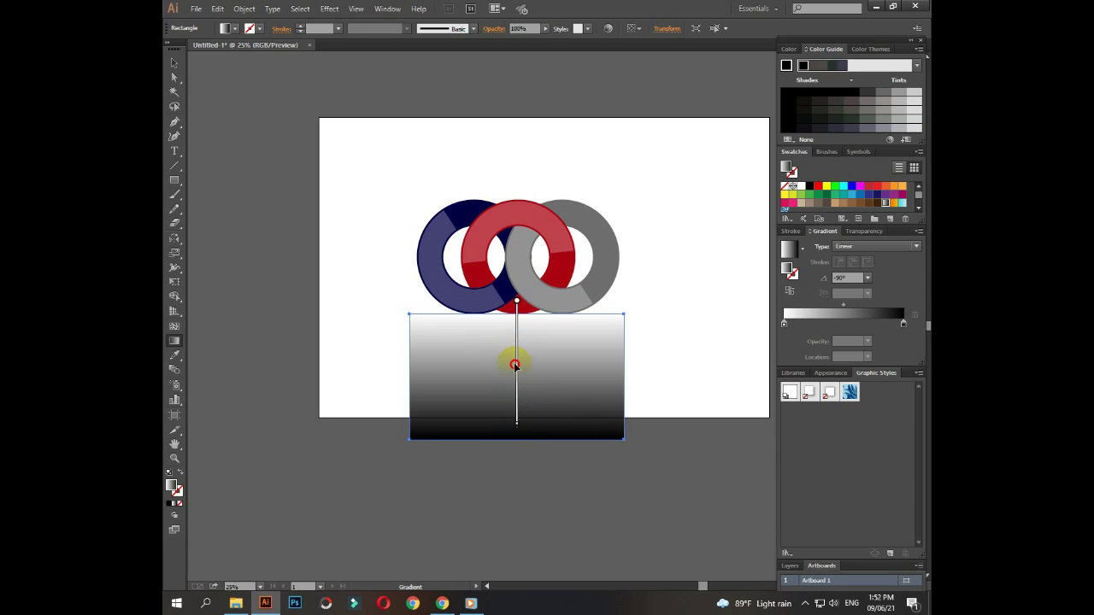
{"action": "mouse_move", "coordinate": [517, 380]}
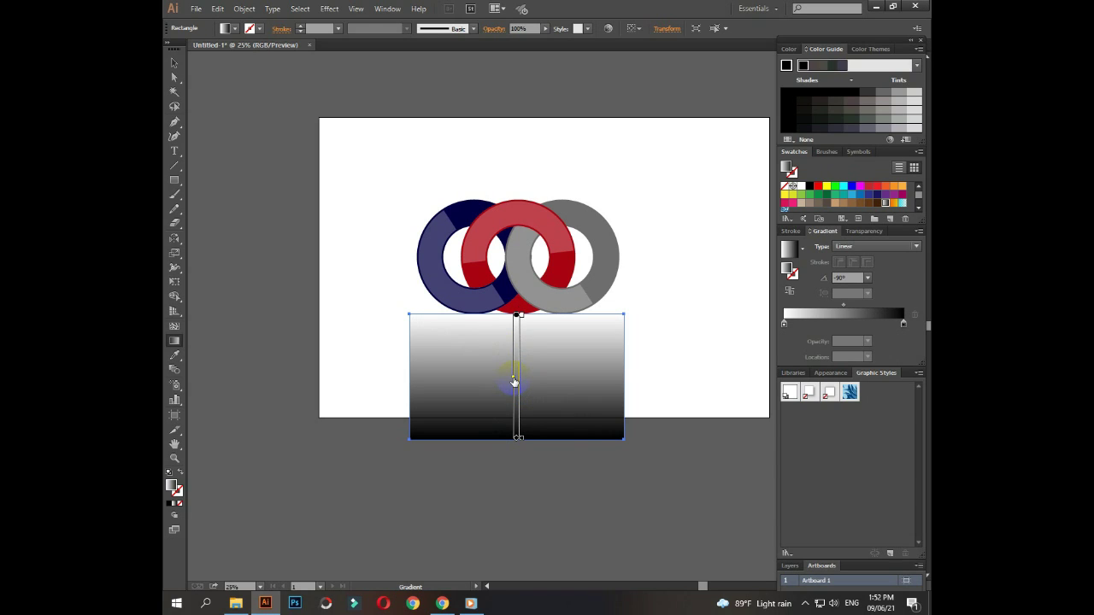
{"action": "left_click_drag", "start_coordinate": [513, 379], "coordinate": [514, 343]}
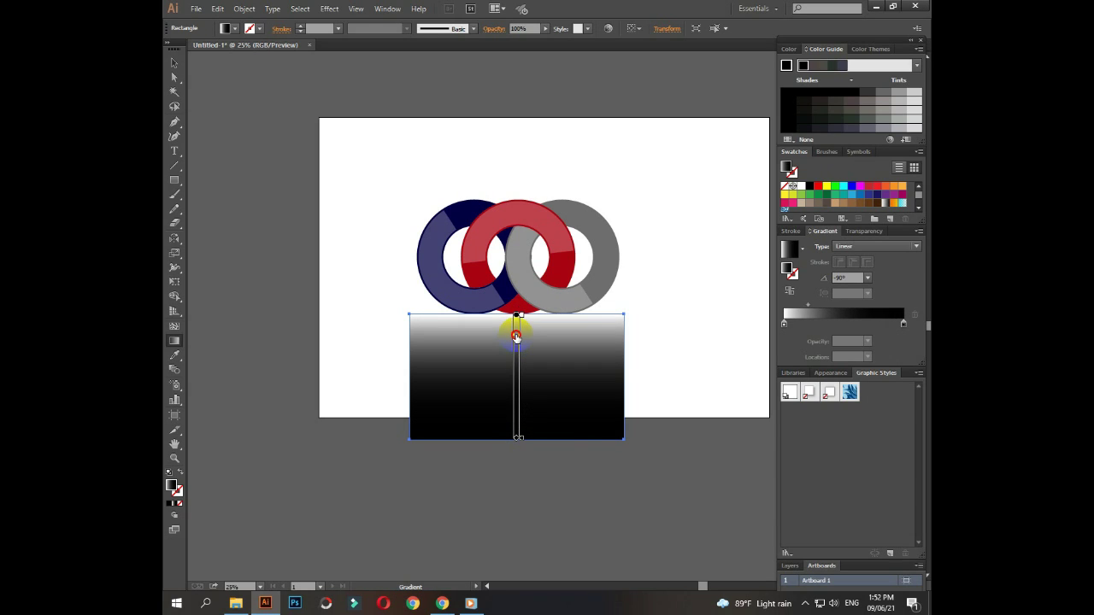
{"action": "left_click_drag", "start_coordinate": [515, 335], "coordinate": [515, 336]}
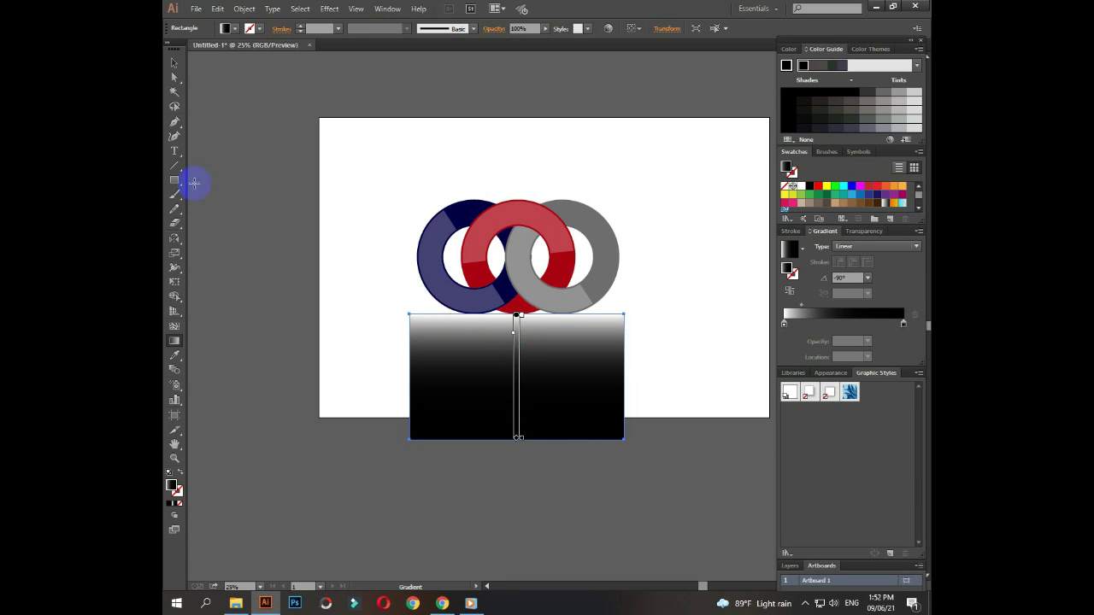
Step: Select both the gradient rectangle and the reflected rings
{"action": "left_click", "coordinate": [175, 62]}
{"action": "left_click", "coordinate": [362, 349]}
{"action": "left_click_drag", "start_coordinate": [363, 348], "coordinate": [640, 444]}
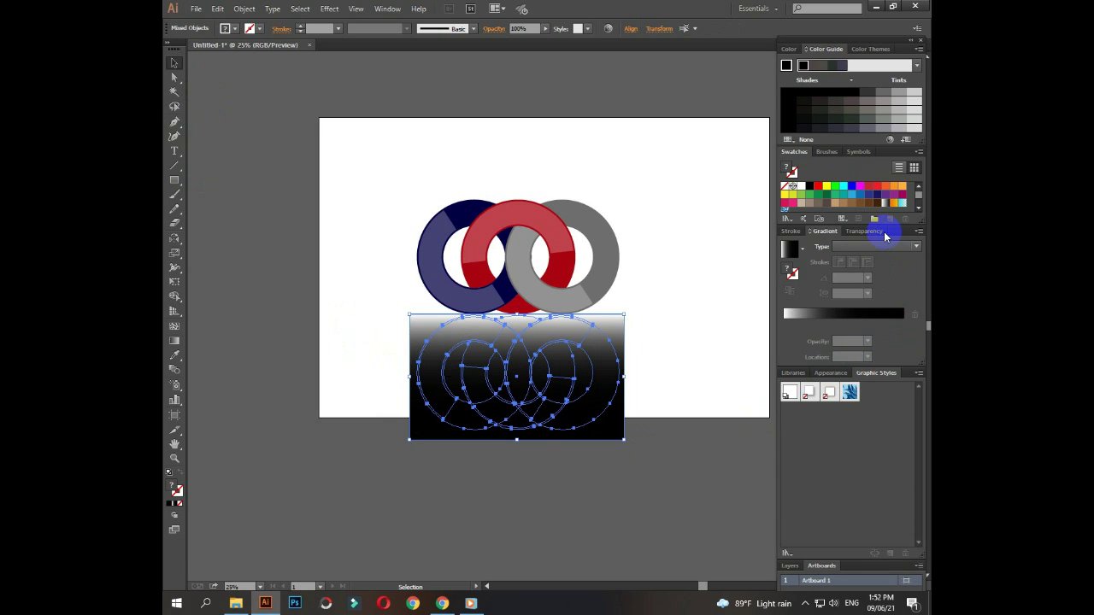
Step: Mask the reflected rings with the gradient rectangle in the Transparency panel
{"action": "left_click", "coordinate": [867, 231]}
{"action": "left_click", "coordinate": [887, 267]}
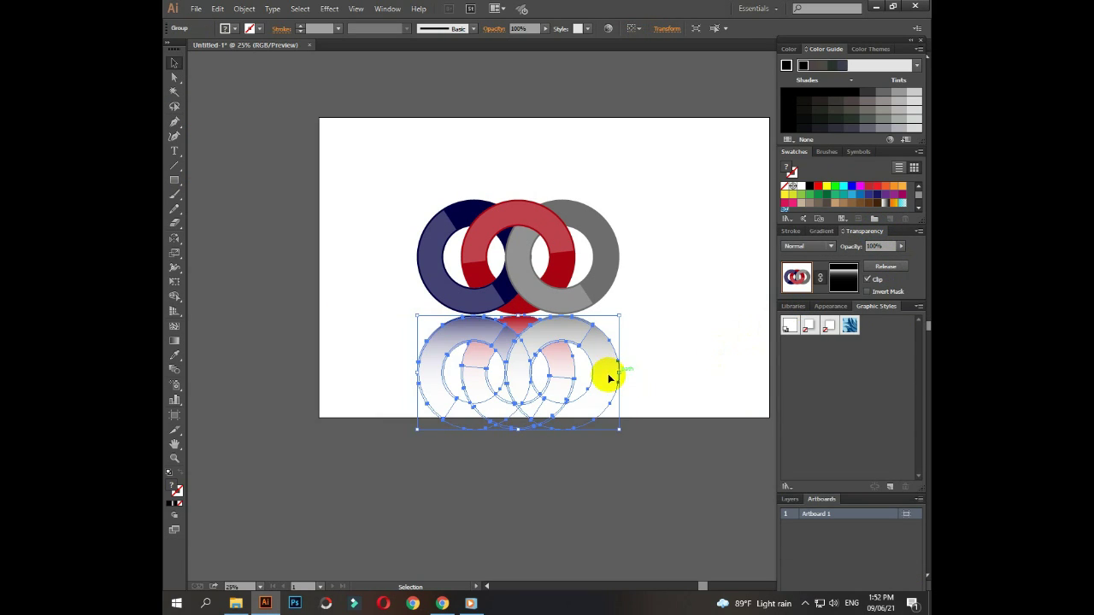
{"action": "left_click", "coordinate": [351, 245]}
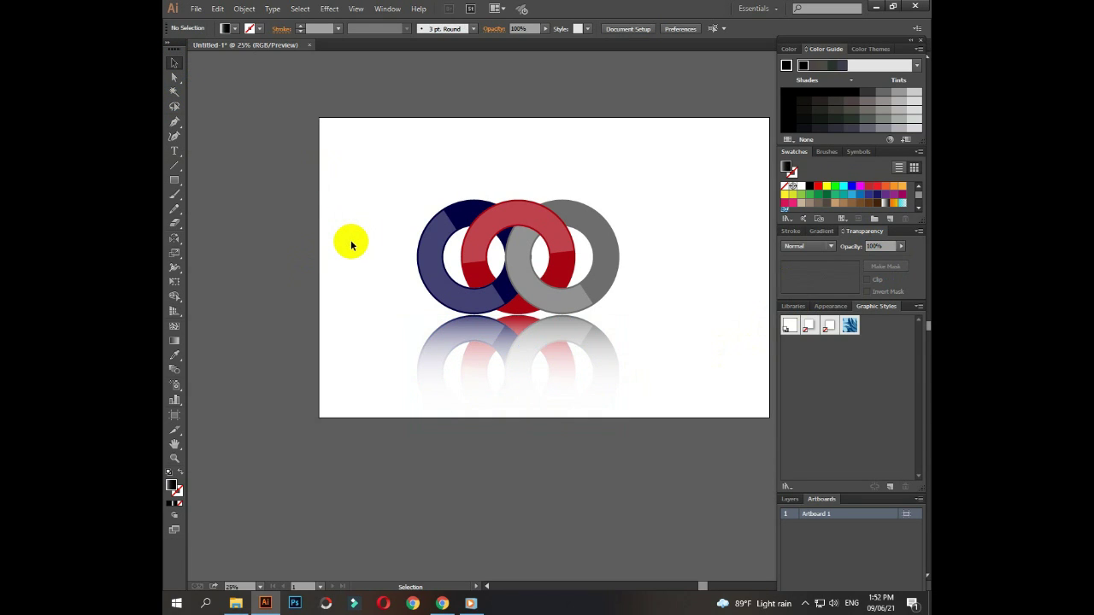
Step: Lower the reflection group's opacity to 44%
{"action": "left_click", "coordinate": [434, 356]}
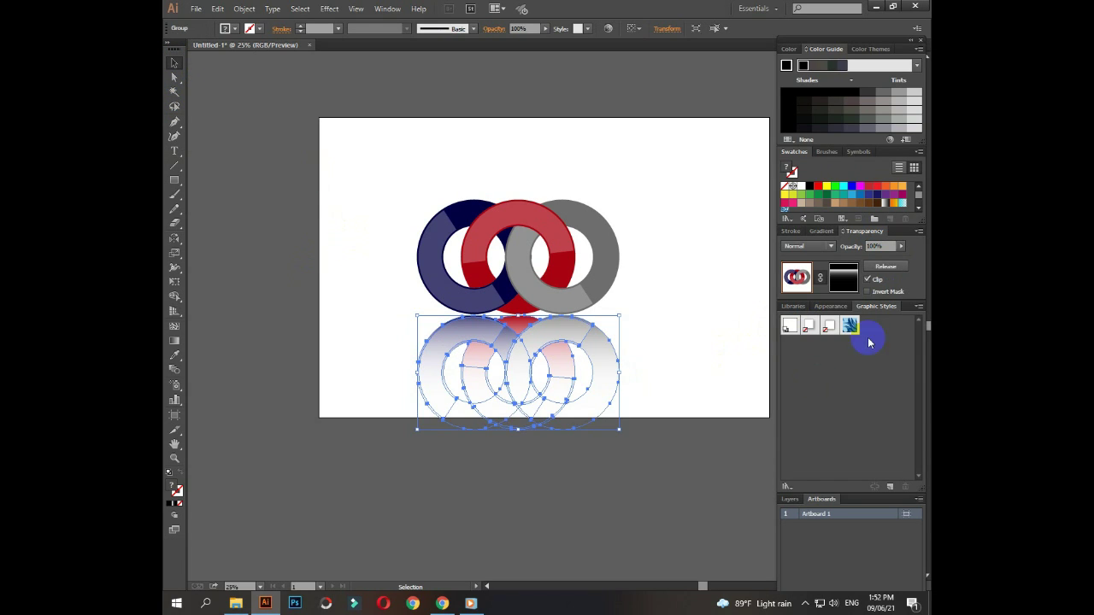
{"action": "left_click", "coordinate": [880, 247]}
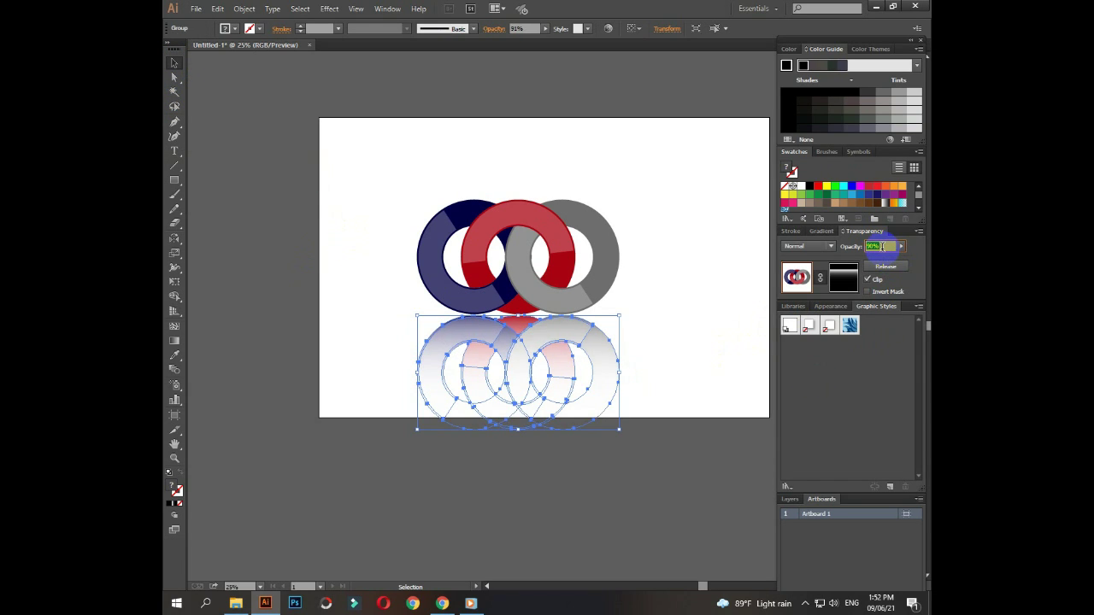
{"action": "key", "text": "Down"}
{"action": "key", "text": "Down"}
{"action": "key", "text": "Down"}
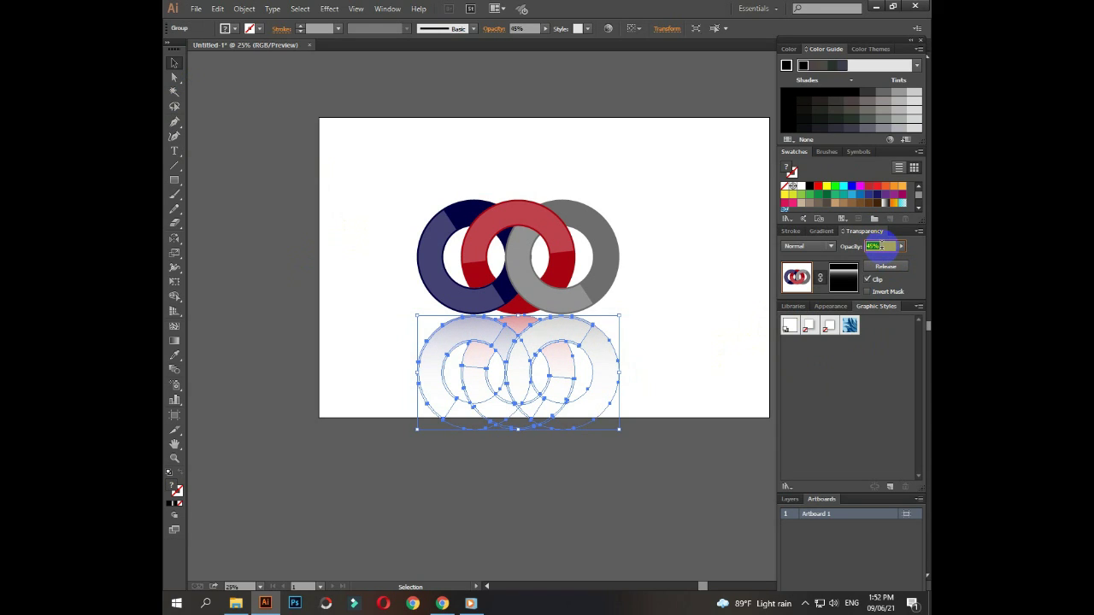
{"action": "left_click", "coordinate": [336, 299]}
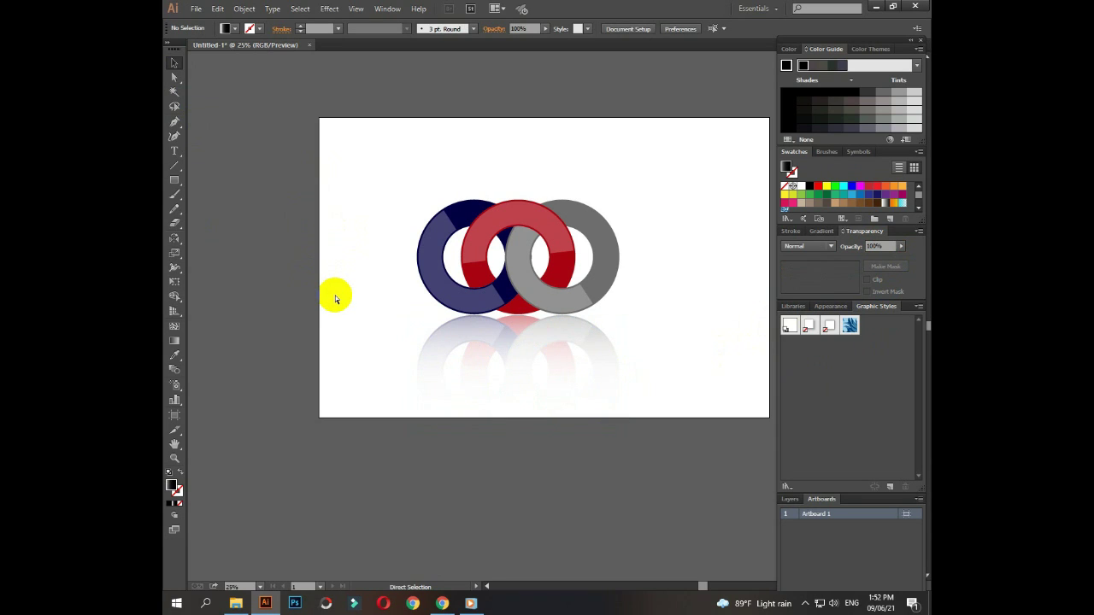
{"action": "key", "text": "ctrl+minus"}
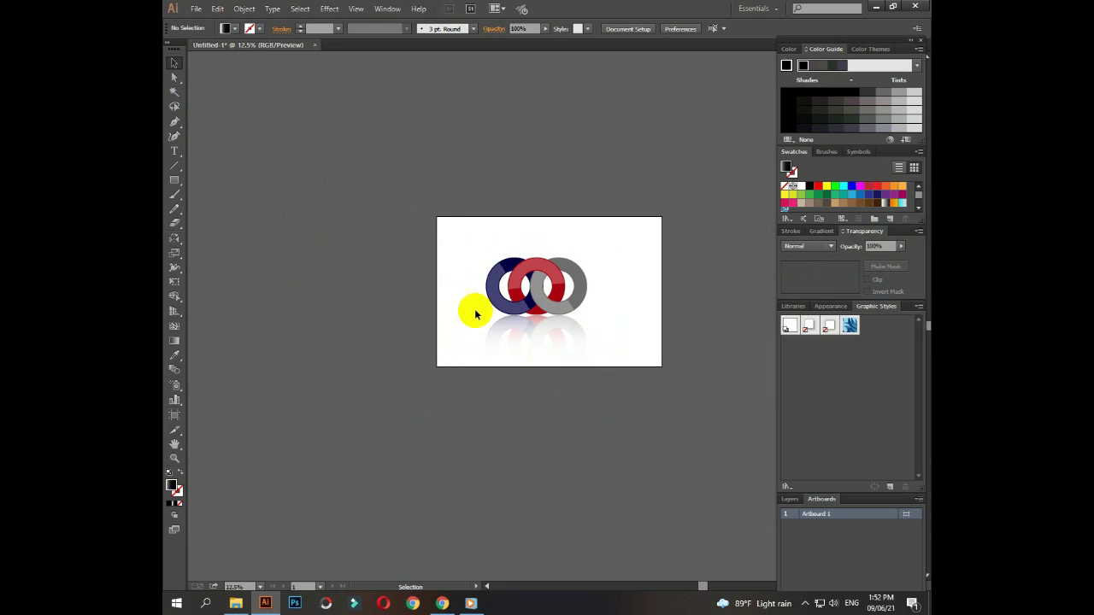
Step: Group the interlocking rings together with their faded reflection
{"action": "left_click_drag", "start_coordinate": [471, 256], "coordinate": [596, 352]}
{"action": "right_click", "coordinate": [572, 297]}
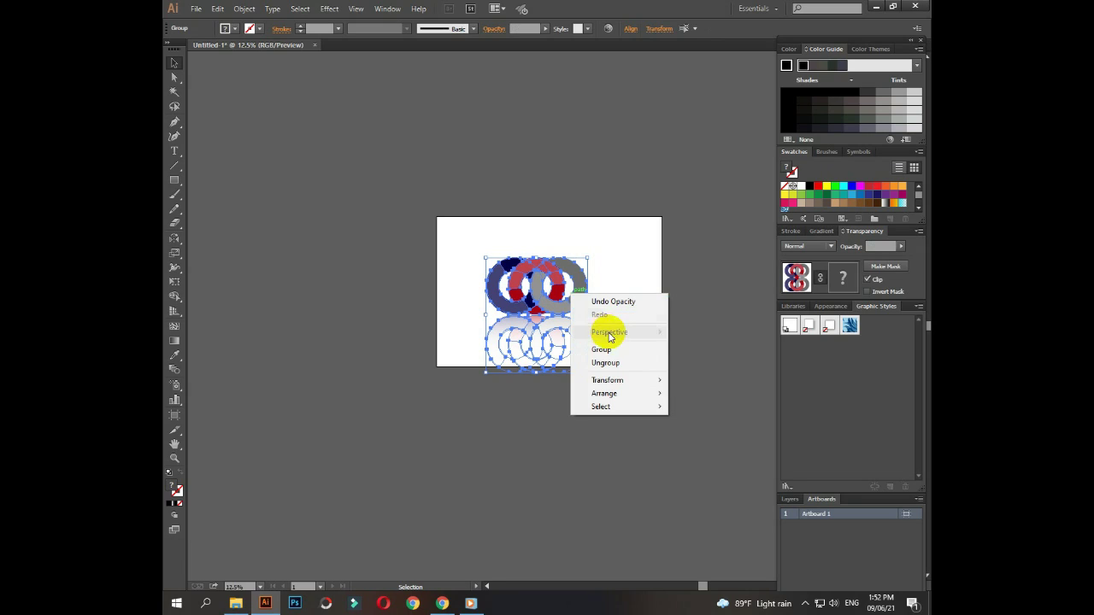
{"action": "left_click", "coordinate": [635, 310]}
{"action": "key", "text": "ctrl+plus"}
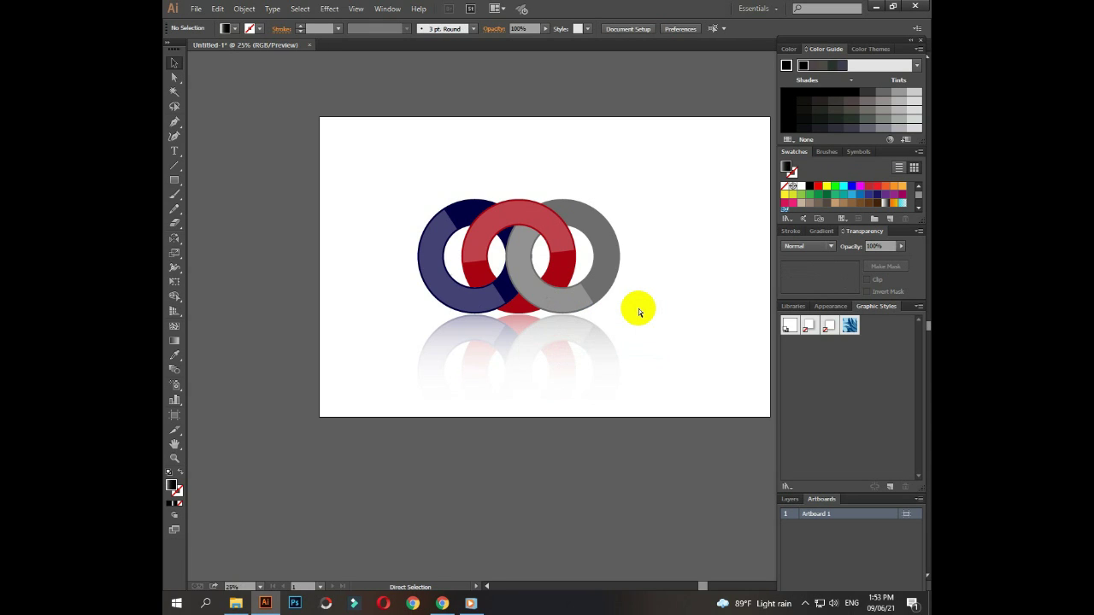
Step: Bring the combined ring-and-reflection group to the front
{"action": "right_click", "coordinate": [450, 291]}
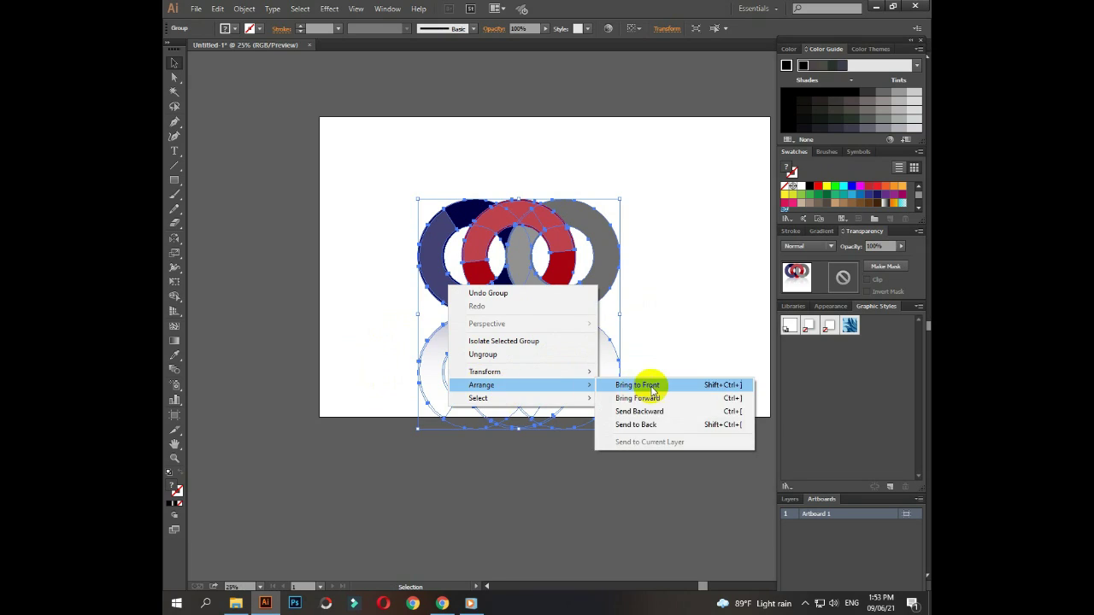
{"action": "left_click", "coordinate": [654, 385]}
{"action": "left_click", "coordinate": [492, 503]}
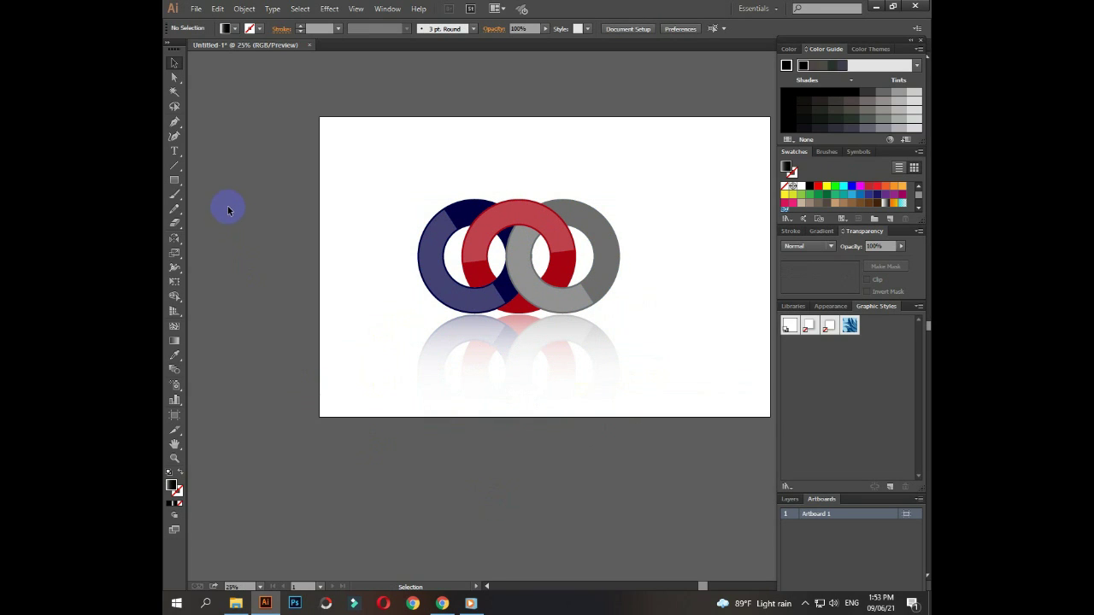
{"action": "left_click", "coordinate": [174, 179]}
Step: Draw a black-filled rectangle covering the entire artboard
{"action": "left_click", "coordinate": [219, 30]}
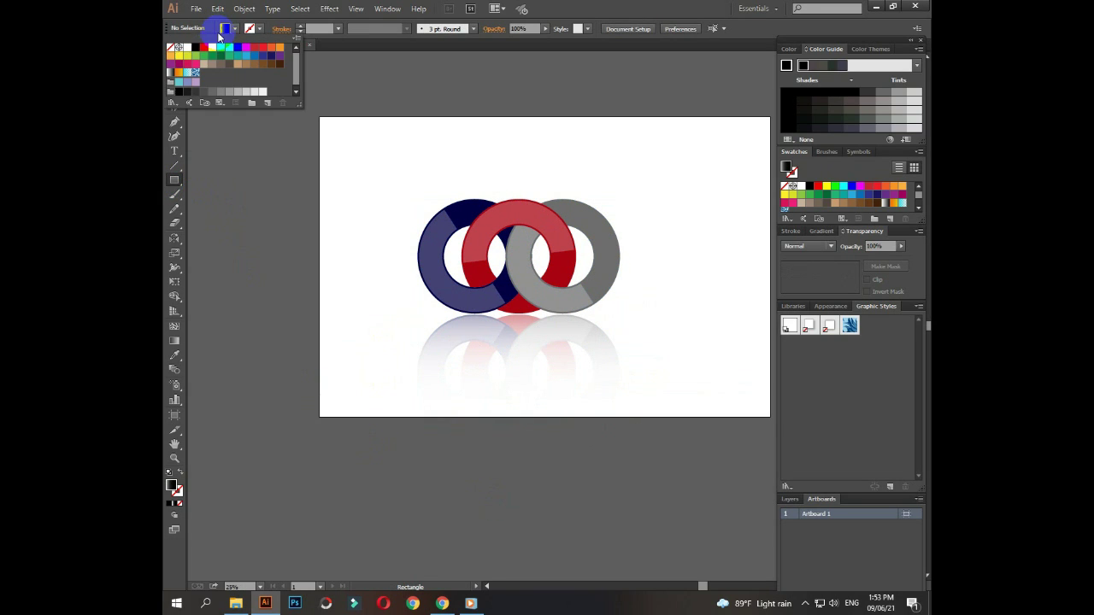
{"action": "left_click", "coordinate": [196, 47]}
{"action": "left_click", "coordinate": [319, 117]}
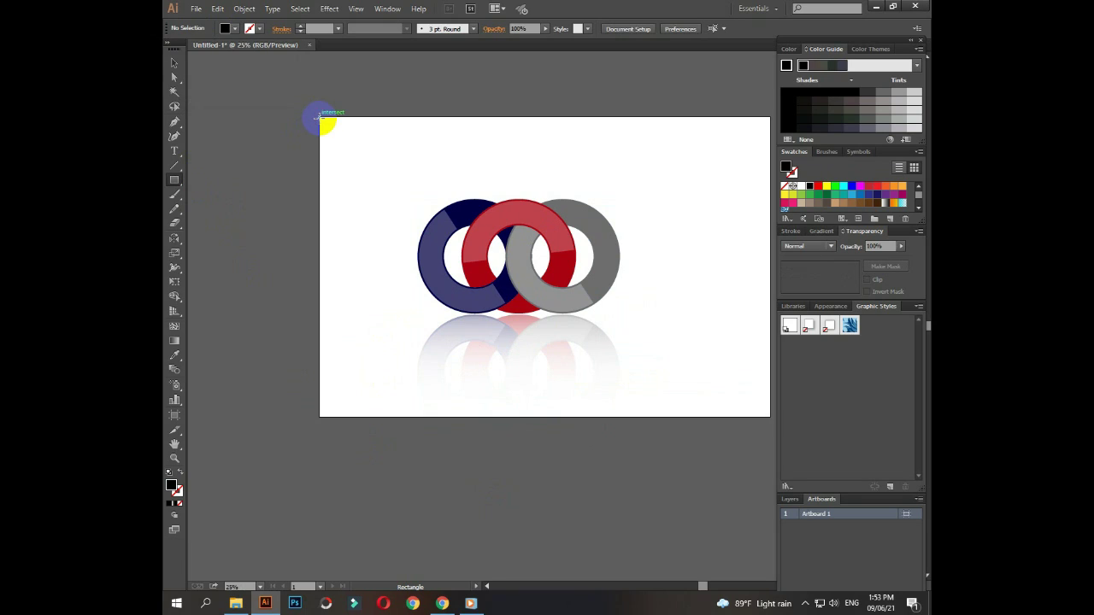
{"action": "left_click_drag", "start_coordinate": [318, 117], "coordinate": [761, 416]}
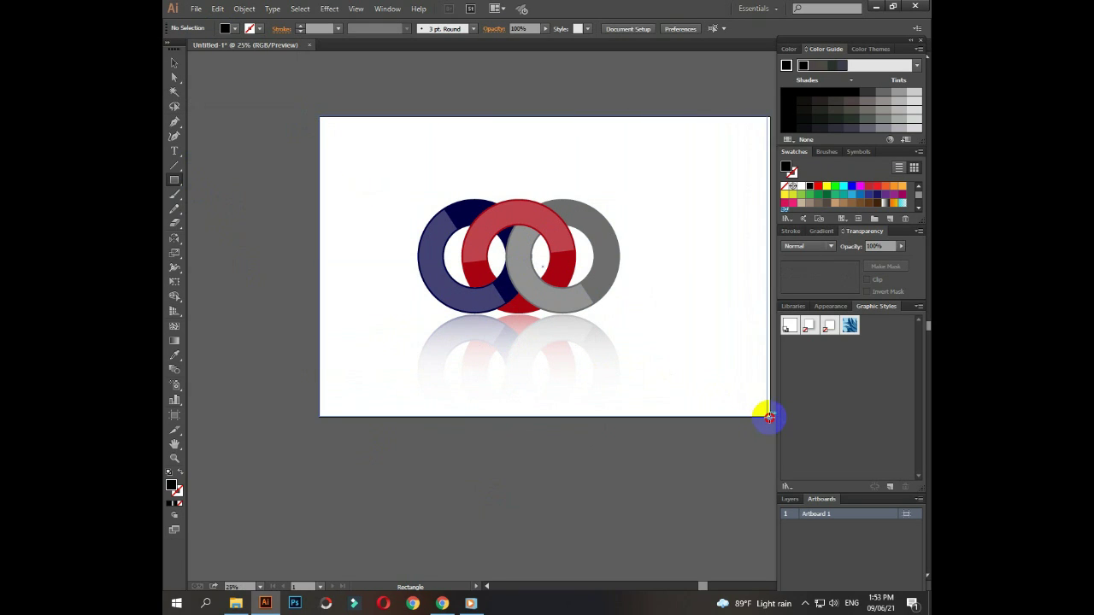
{"action": "left_click_drag", "start_coordinate": [761, 416], "coordinate": [769, 416]}
Step: Send the black rectangle to the back, behind the rings and reflection
{"action": "left_click", "coordinate": [174, 62]}
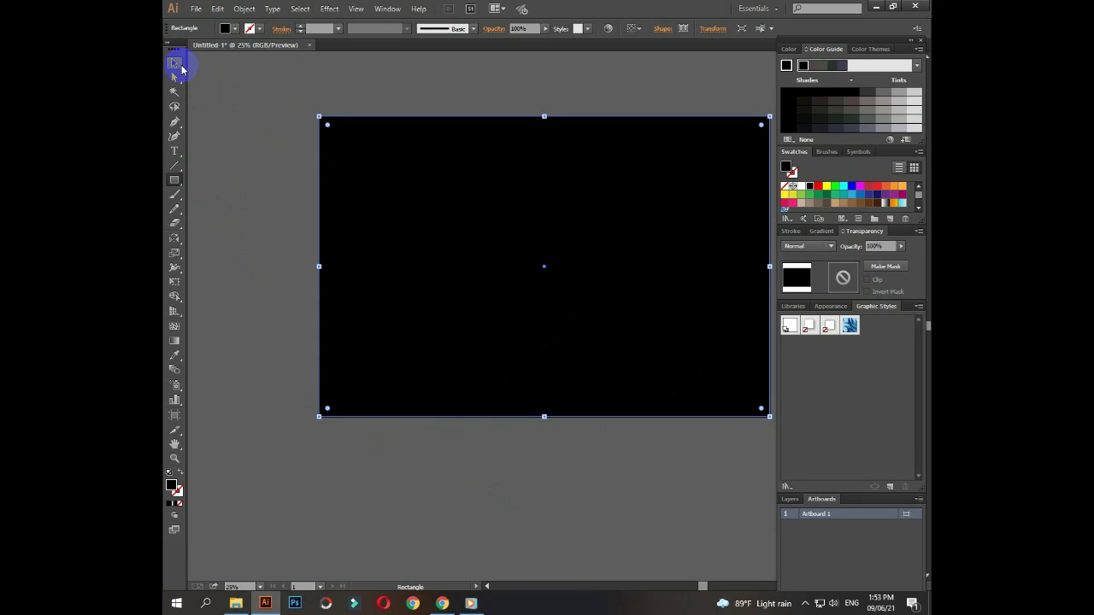
{"action": "right_click", "coordinate": [406, 242]}
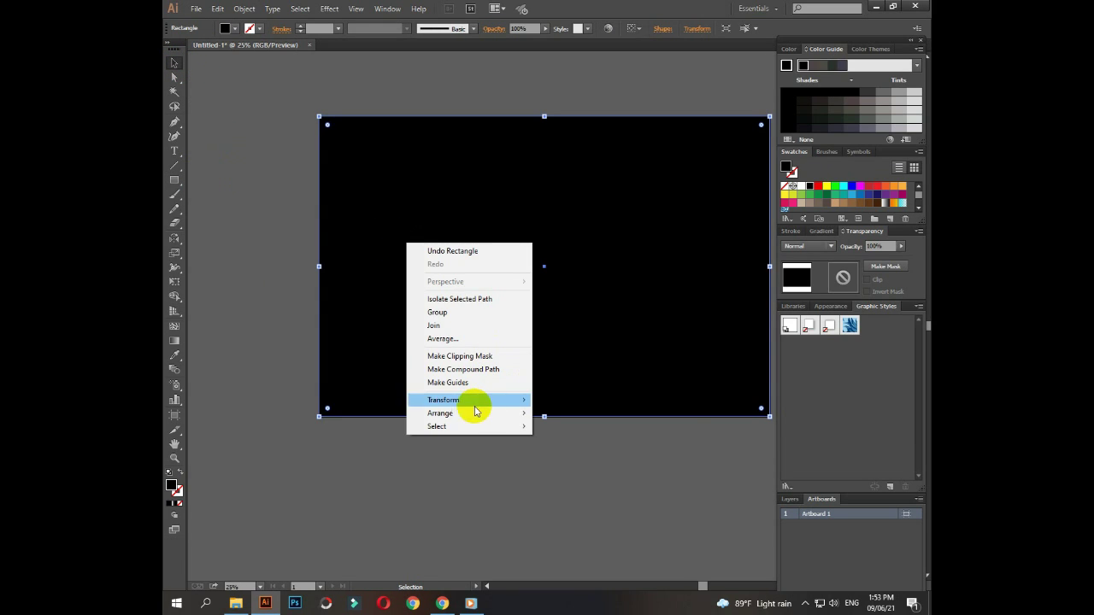
{"action": "left_click", "coordinate": [558, 452]}
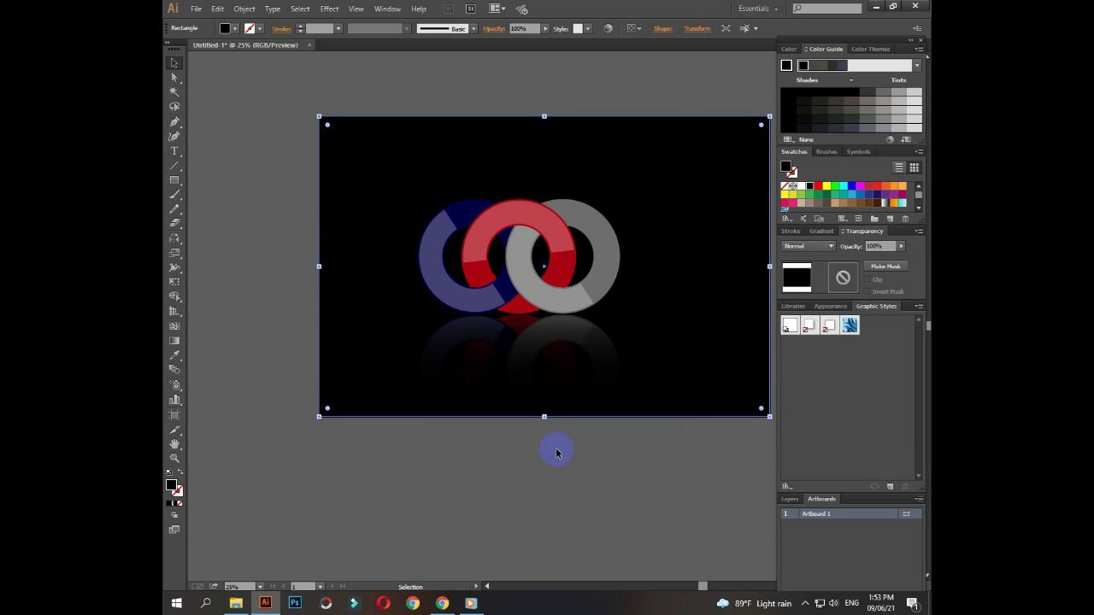
{"action": "left_click", "coordinate": [576, 502]}
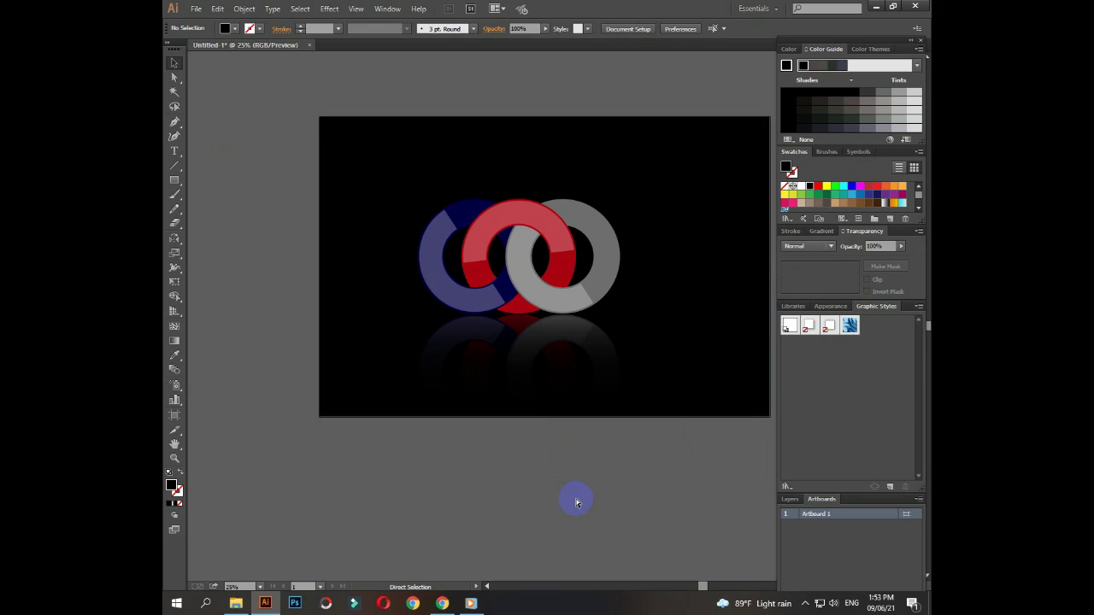
{"action": "key", "text": "ctrl+minus"}
{"action": "key", "text": "ctrl+plus"}
{"action": "left_click_drag", "start_coordinate": [576, 502], "coordinate": [519, 500]}
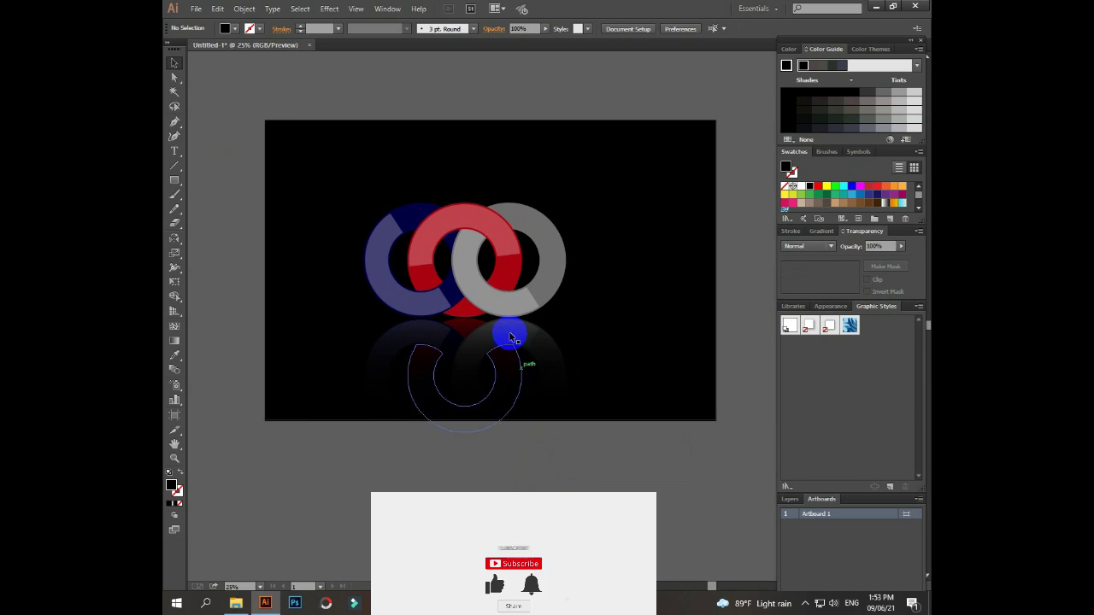
{"action": "left_click_drag", "start_coordinate": [508, 314], "coordinate": [538, 301]}
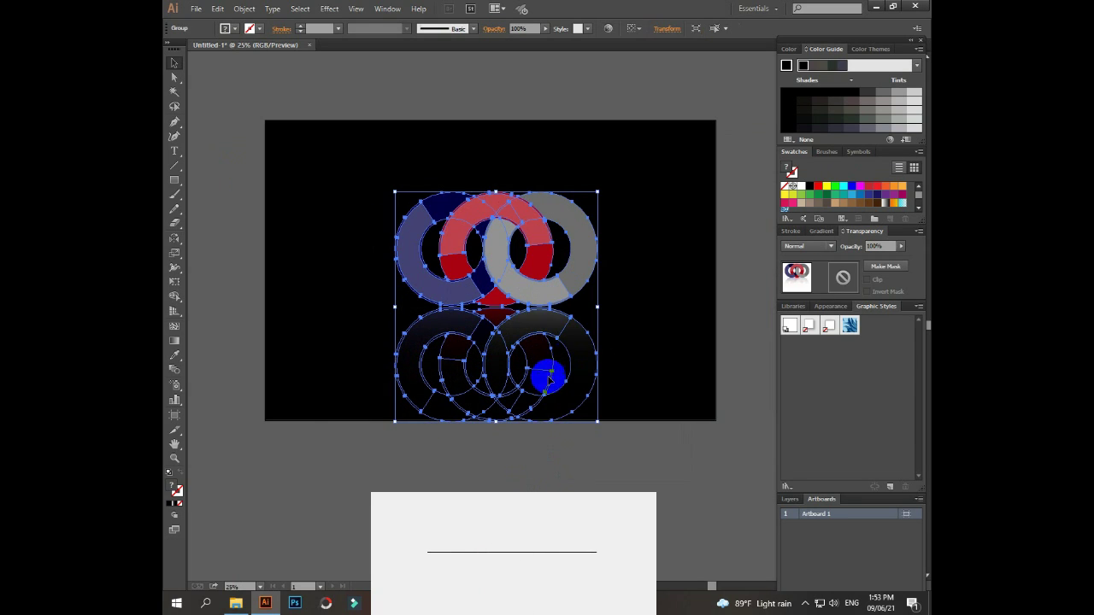
{"action": "left_click", "coordinate": [508, 473]}
{"action": "key", "text": "ctrl+plus"}
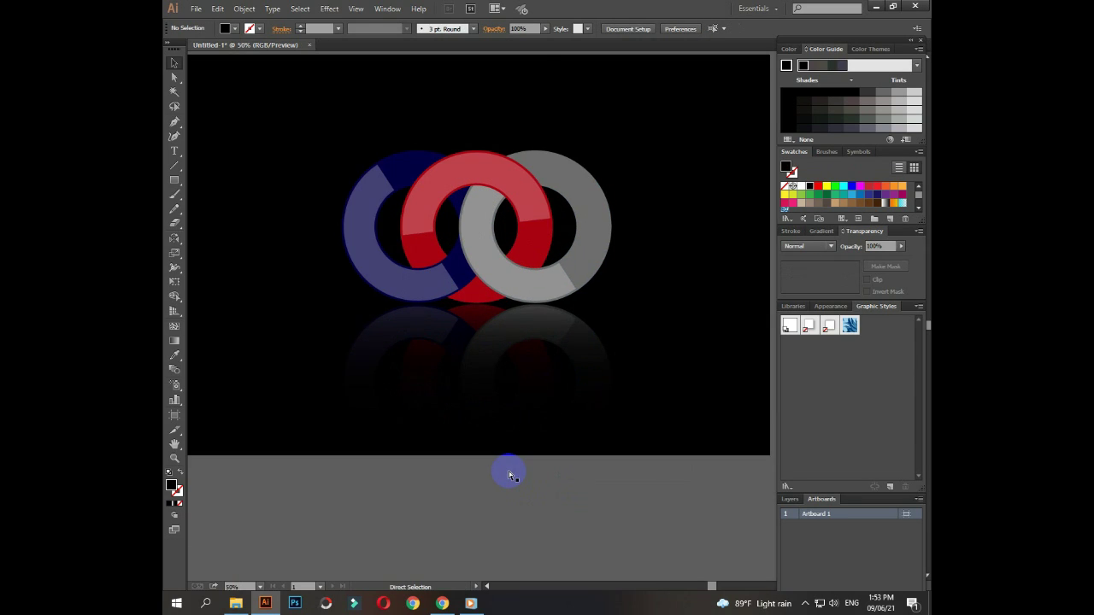
{"action": "key", "text": "ctrl+plus"}
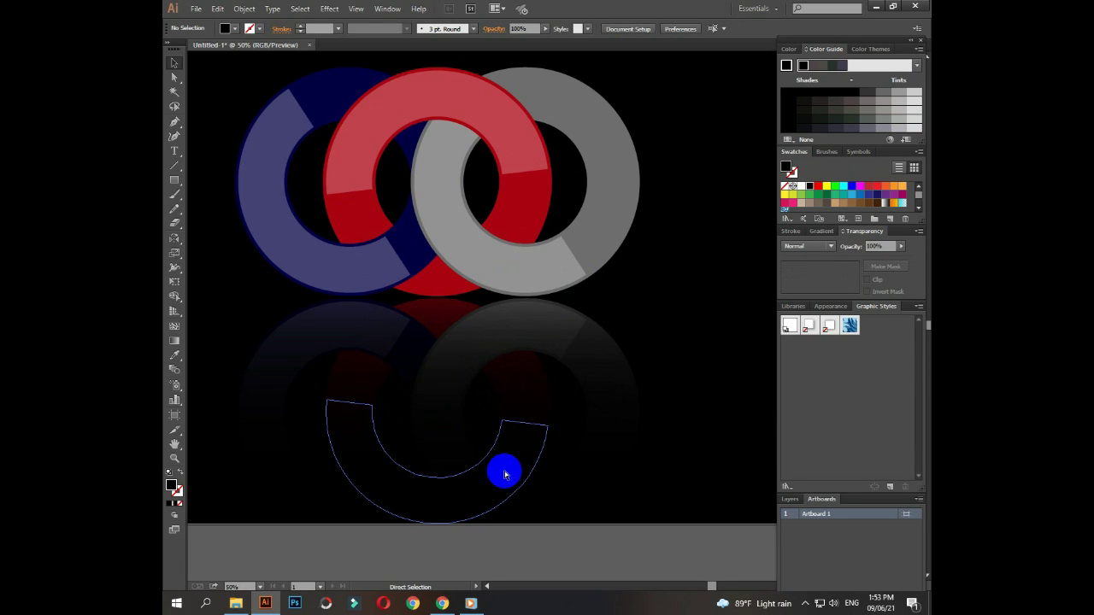
{"action": "key", "text": "ctrl+minus"}
{"action": "mouse_move", "coordinate": [564, 393]}
{"action": "left_mouse_down"}
{"action": "mouse_move", "coordinate": [559, 408]}
{"action": "mouse_move", "coordinate": [589, 387]}
{"action": "left_mouse_up"}
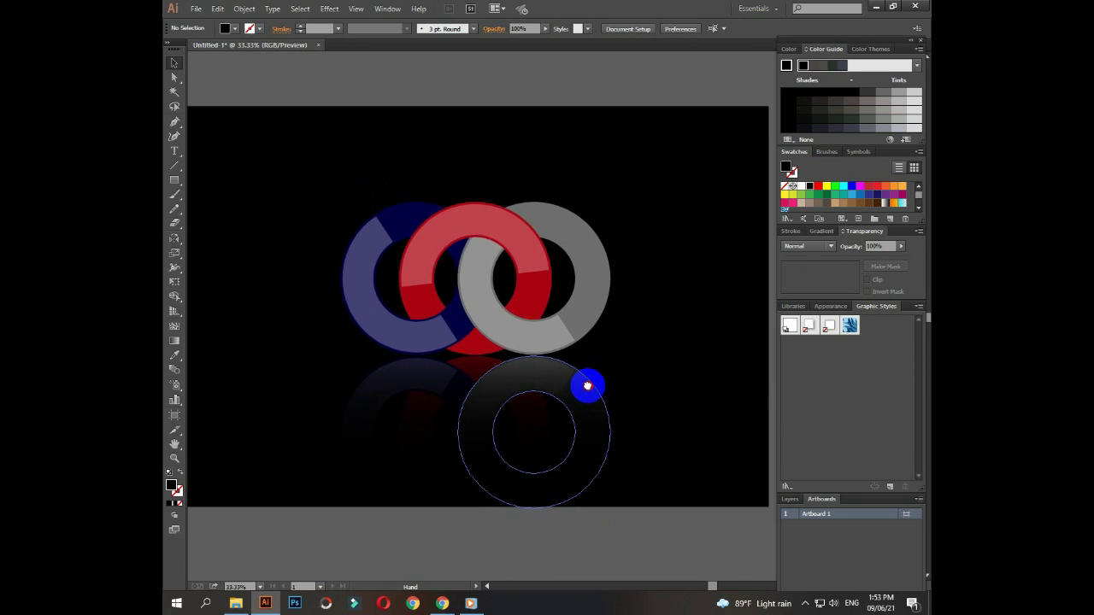